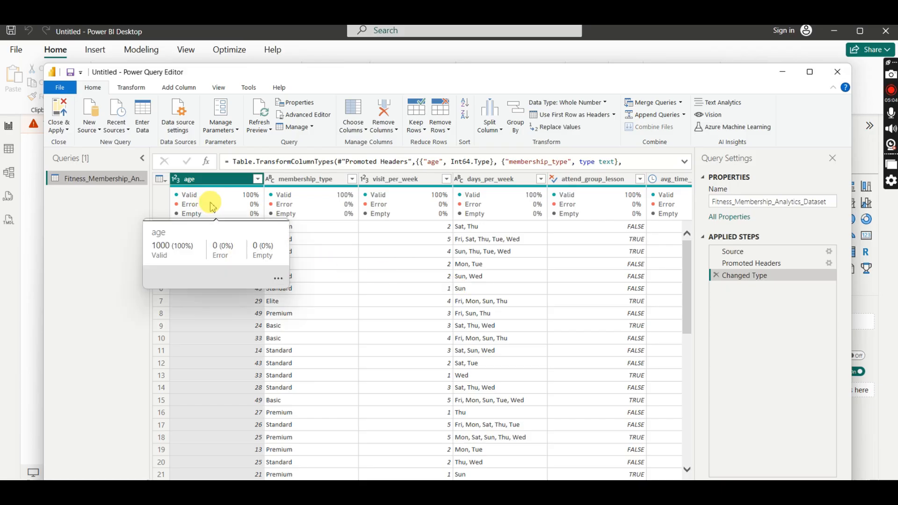
# - Turn the column quality preview off and back on for the fitness membership table
pyautogui.moveTo(275, 196)
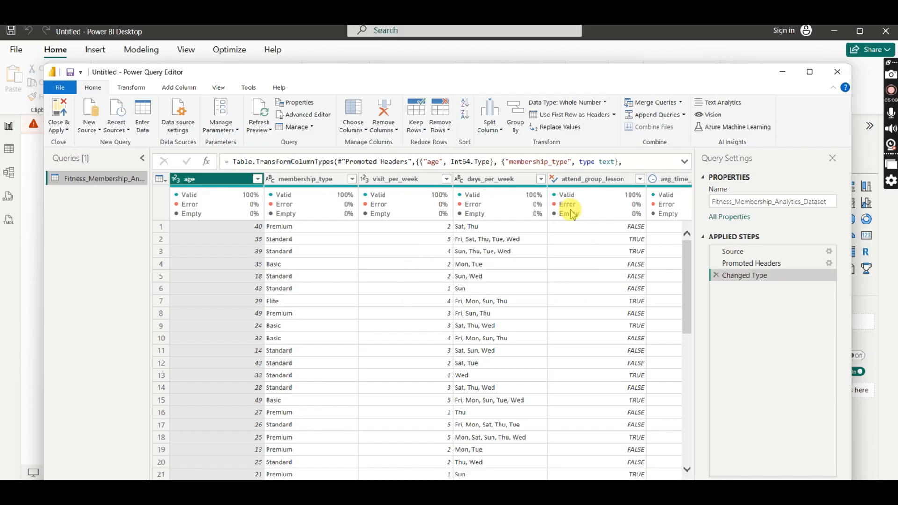
pyautogui.click(218, 89)
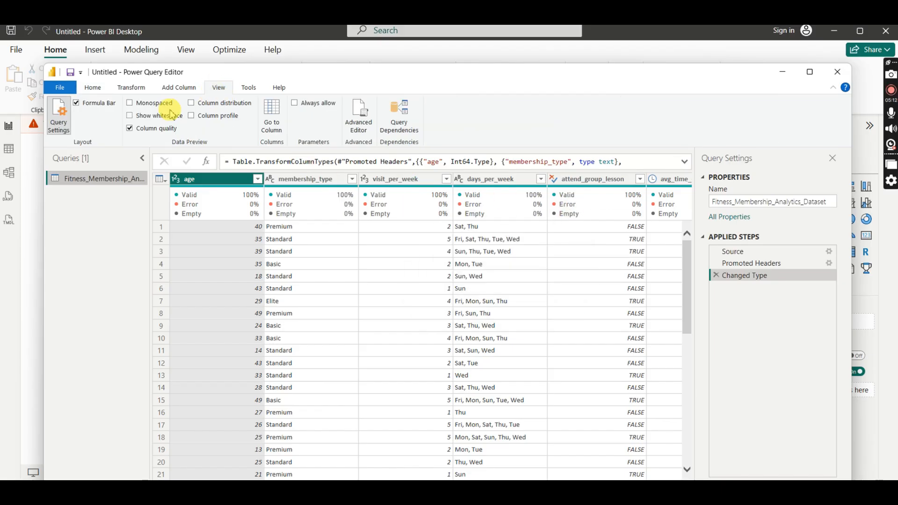
pyautogui.click(129, 129)
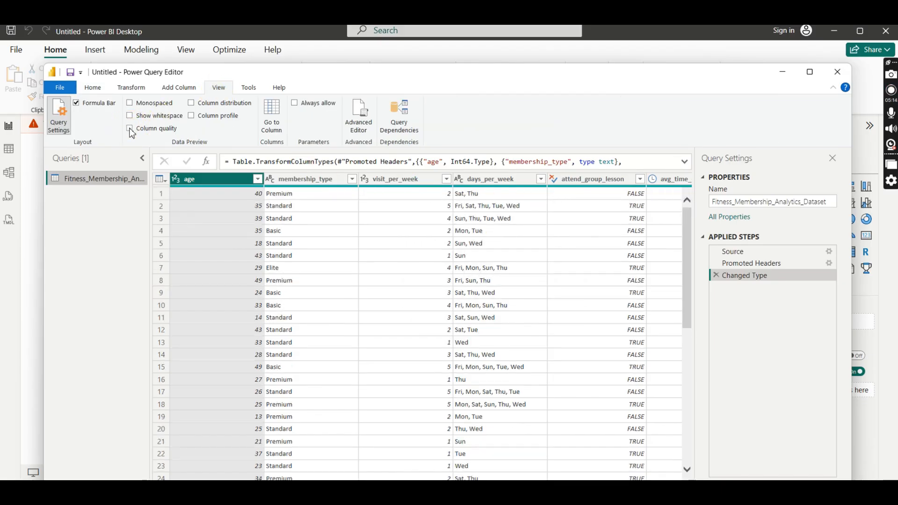
pyautogui.click(130, 129)
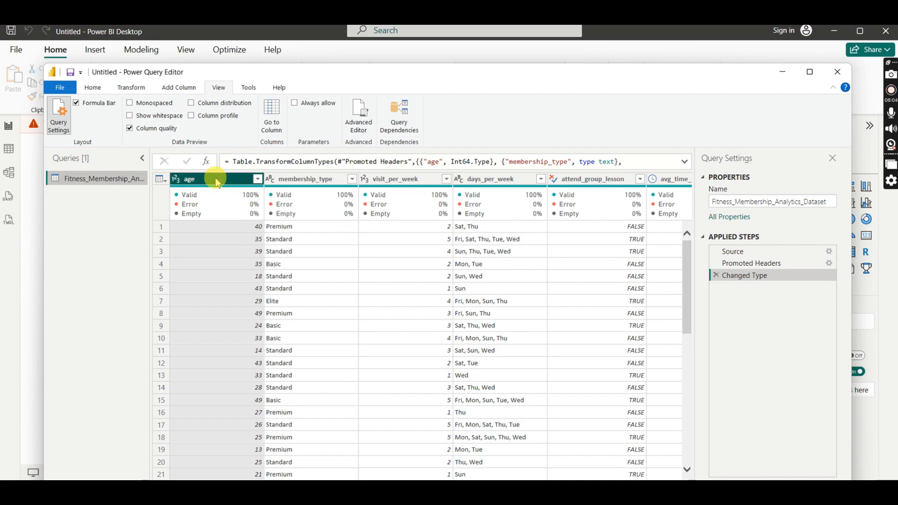
# - Convert the age column's data type to Text, adding the conversion as a new step
pyautogui.click(195, 179)
pyautogui.click(182, 179)
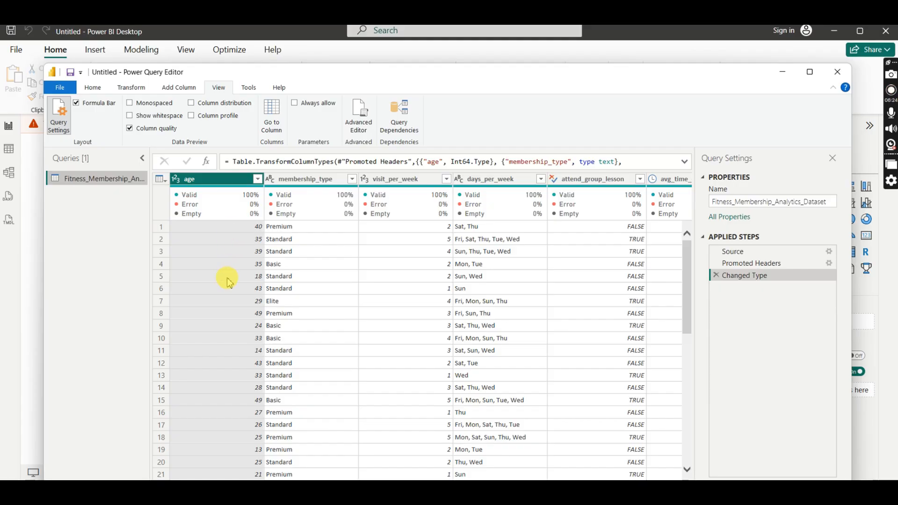
pyautogui.click(176, 180)
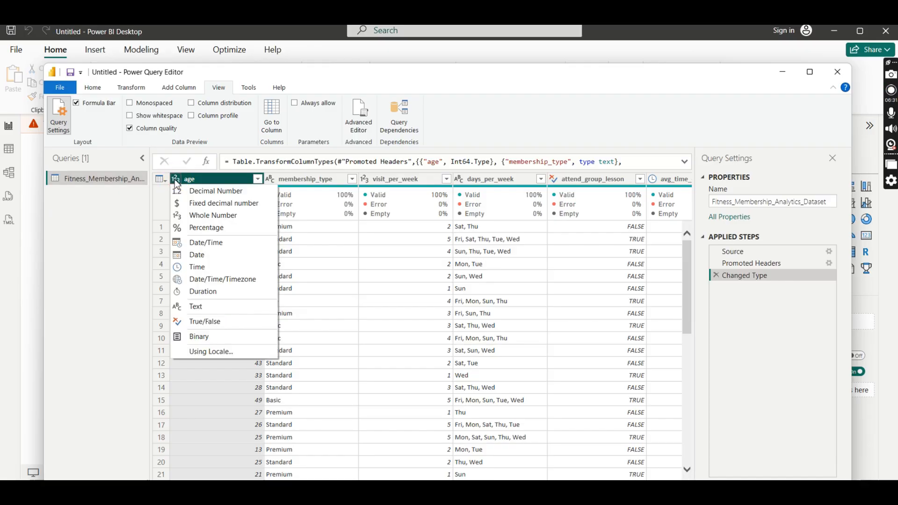
pyautogui.click(194, 307)
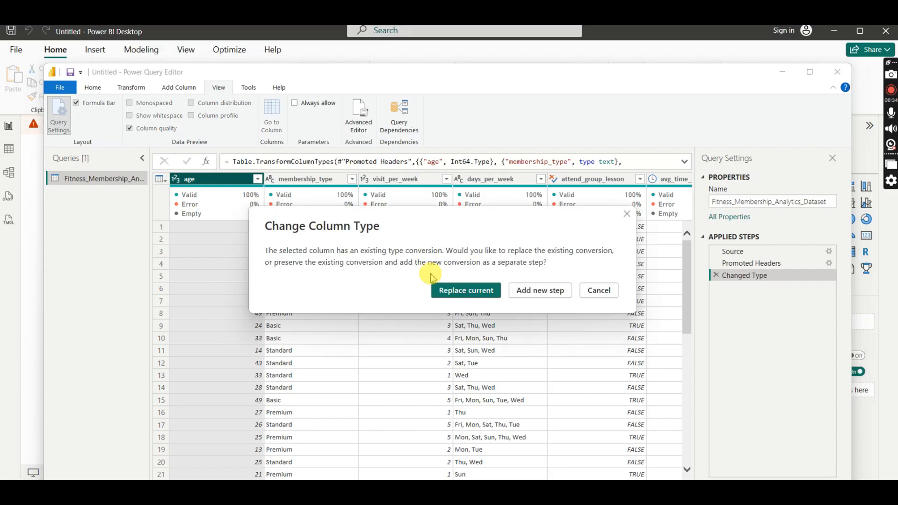
pyautogui.click(530, 291)
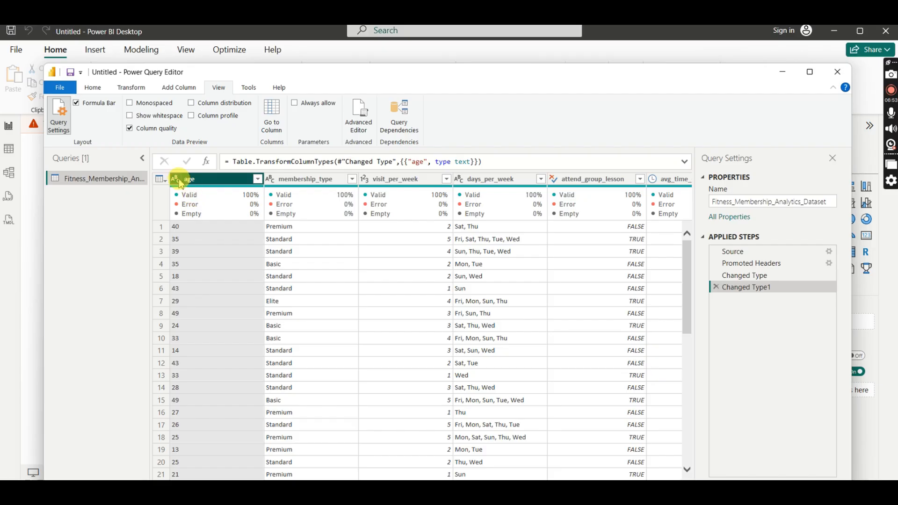
# - Try to convert the age column to Whole Number, dismiss the conversion, and delete the Changed Type1 step
pyautogui.moveTo(210, 196)
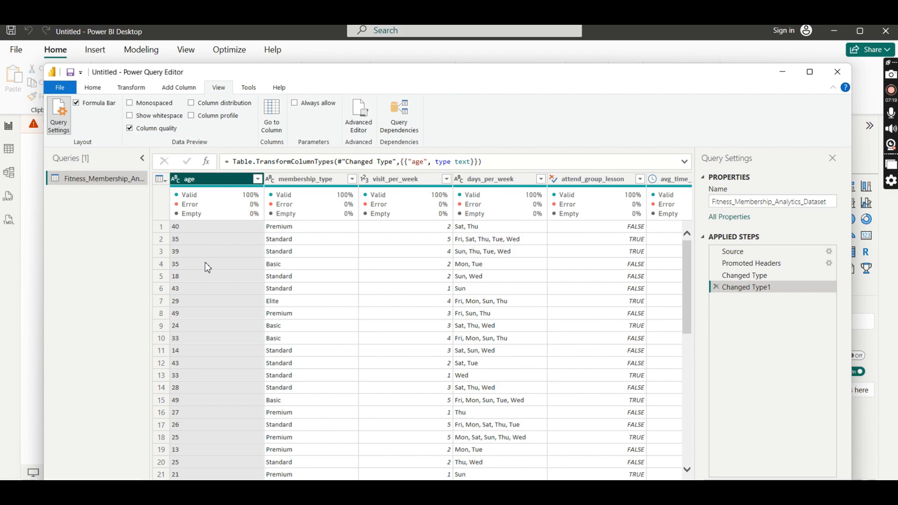
pyautogui.click(189, 206)
pyautogui.click(178, 181)
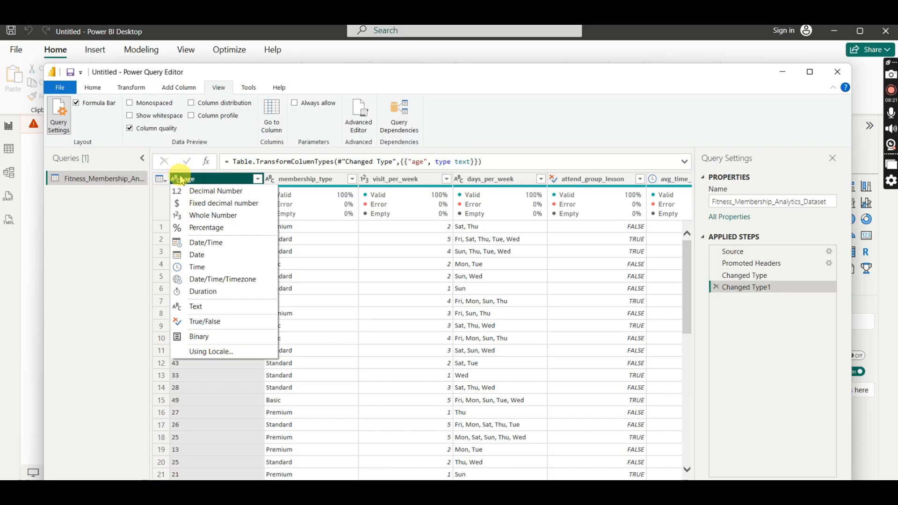
pyautogui.click(205, 216)
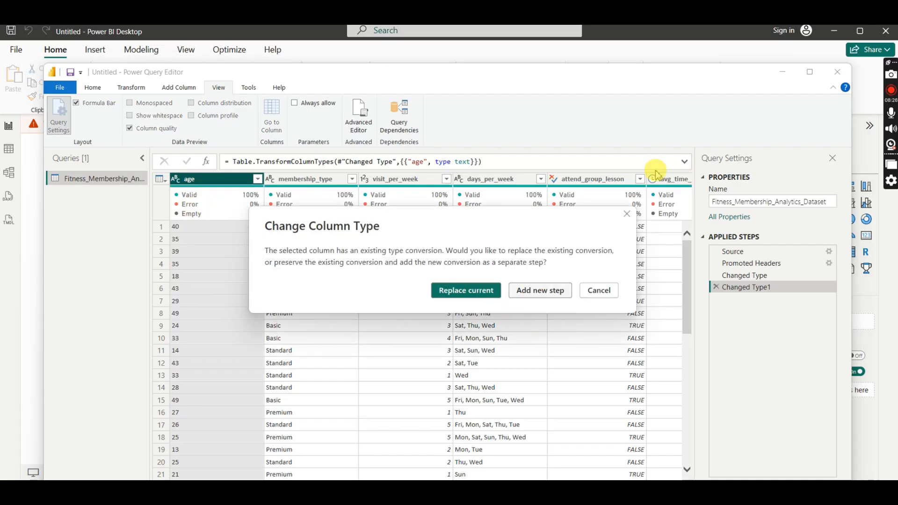
pyautogui.click(626, 217)
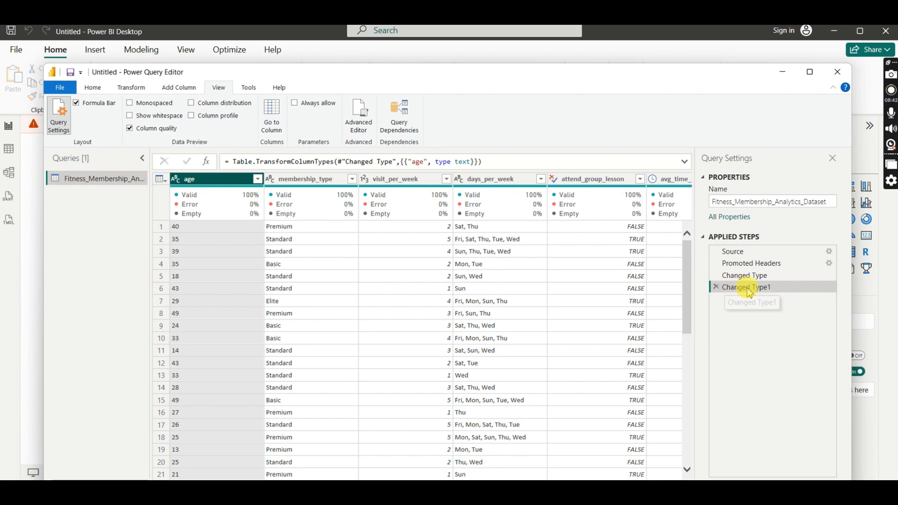
pyautogui.click(715, 287)
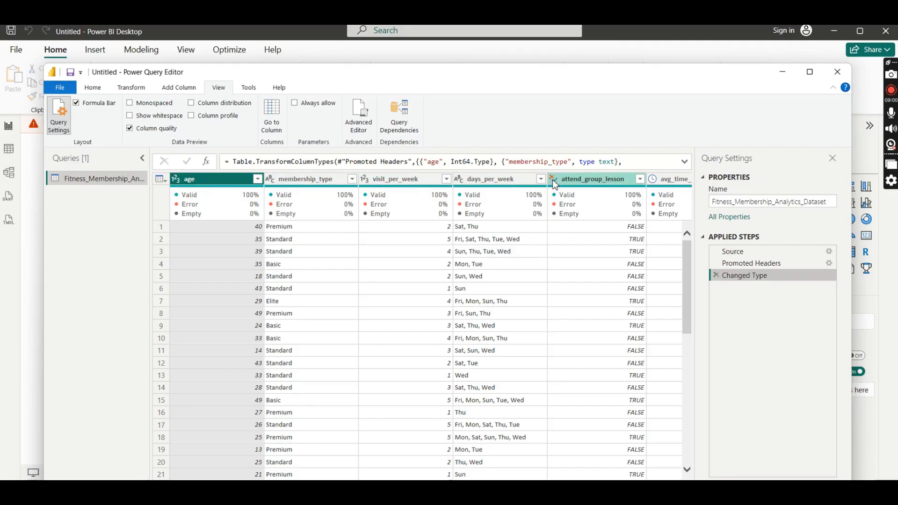
# - Set the data type of the age column to Whole Number and of the membership_type column to Text
pyautogui.click(176, 179)
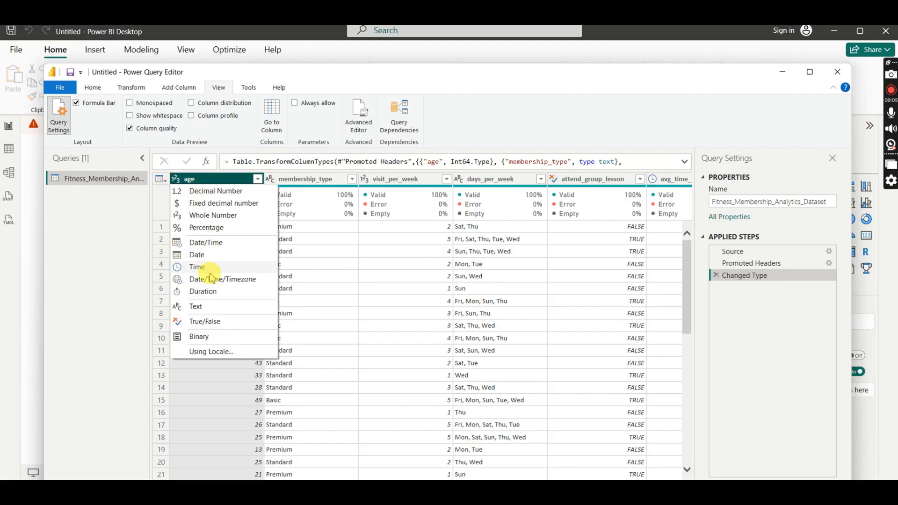
pyautogui.click(207, 215)
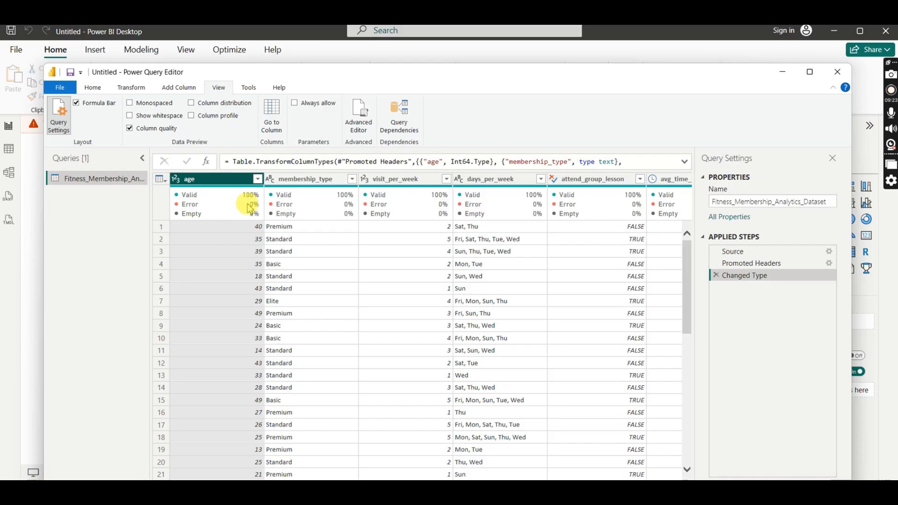
pyautogui.click(312, 182)
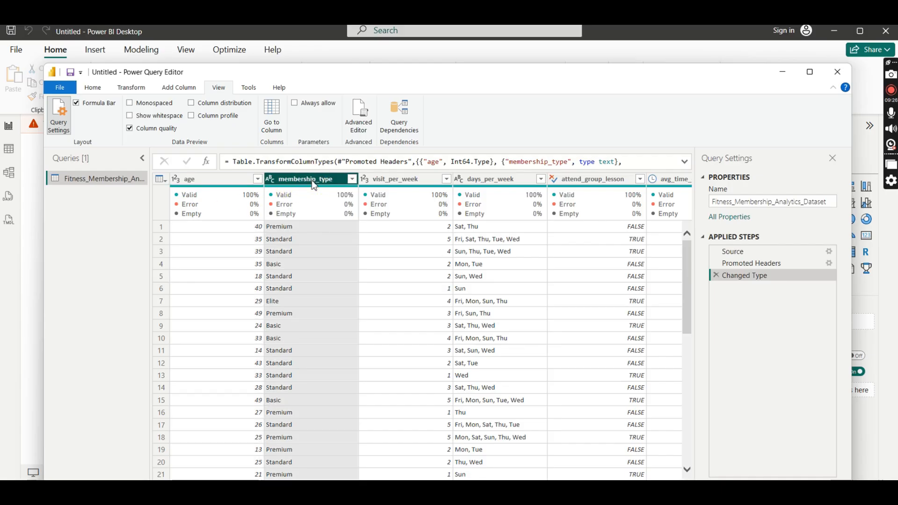
pyautogui.click(276, 184)
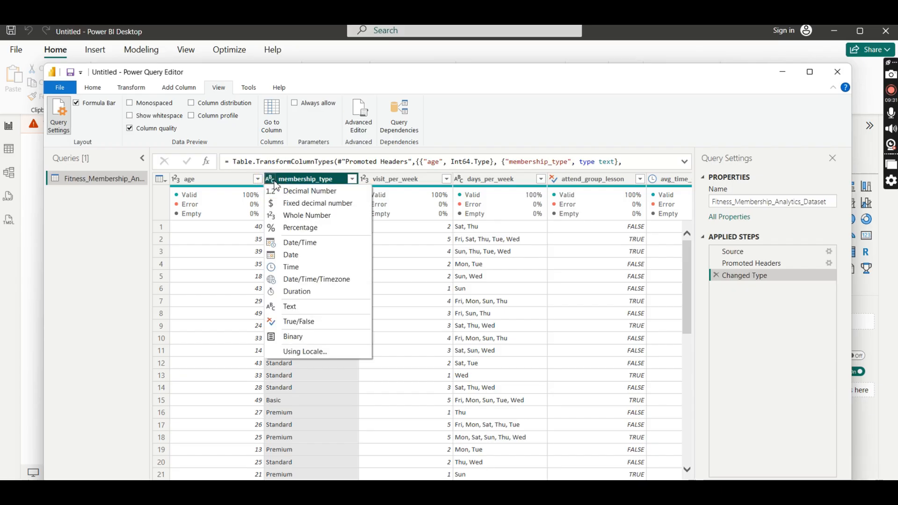
pyautogui.click(288, 414)
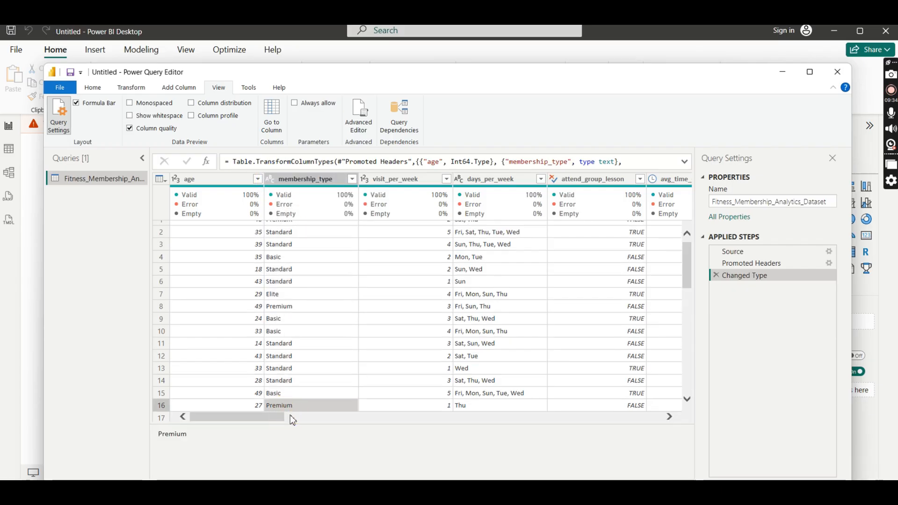
pyautogui.click(275, 182)
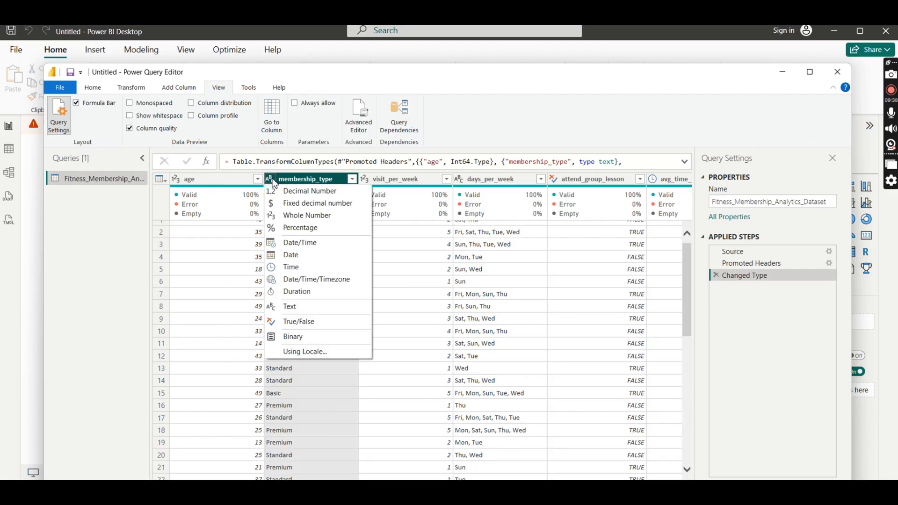
pyautogui.click(295, 306)
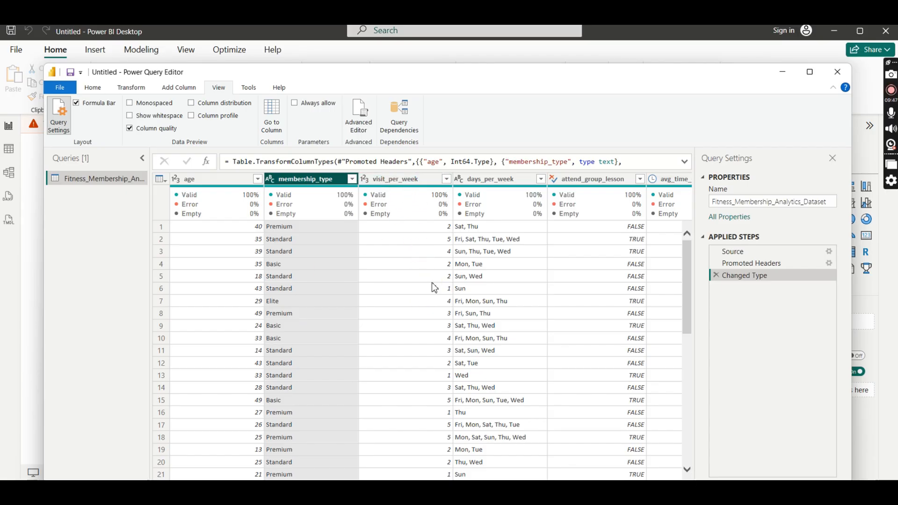
# - Set the visit_per_week column's data type to Whole Number and check the data type of the days_per_week column
pyautogui.click(365, 180)
pyautogui.click(395, 215)
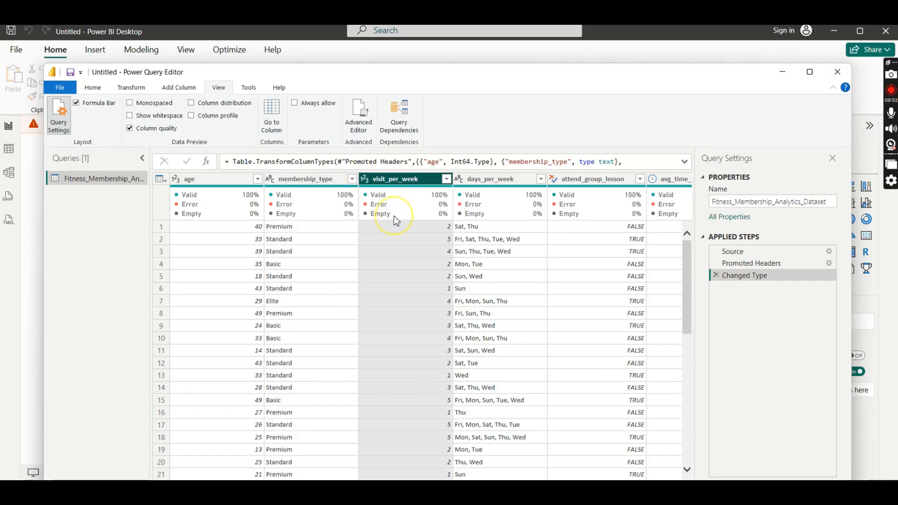
pyautogui.click(473, 179)
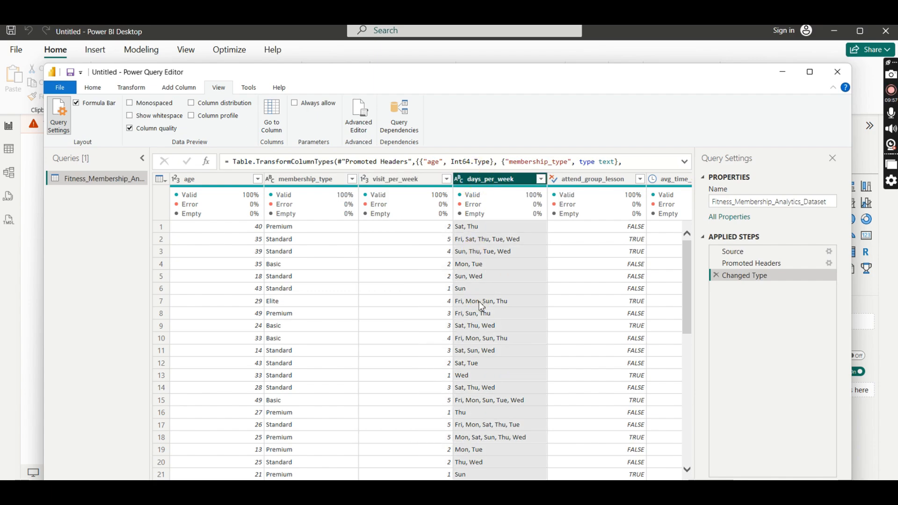
pyautogui.click(459, 181)
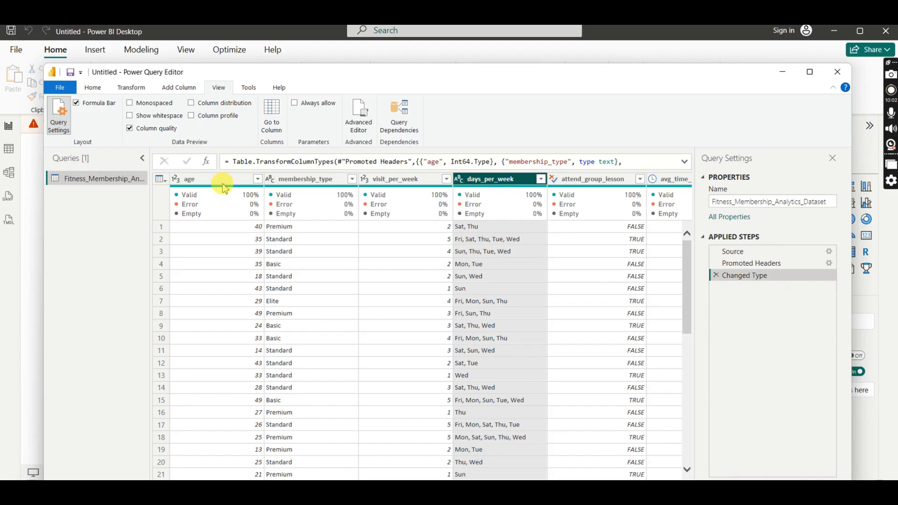
pyautogui.click(490, 275)
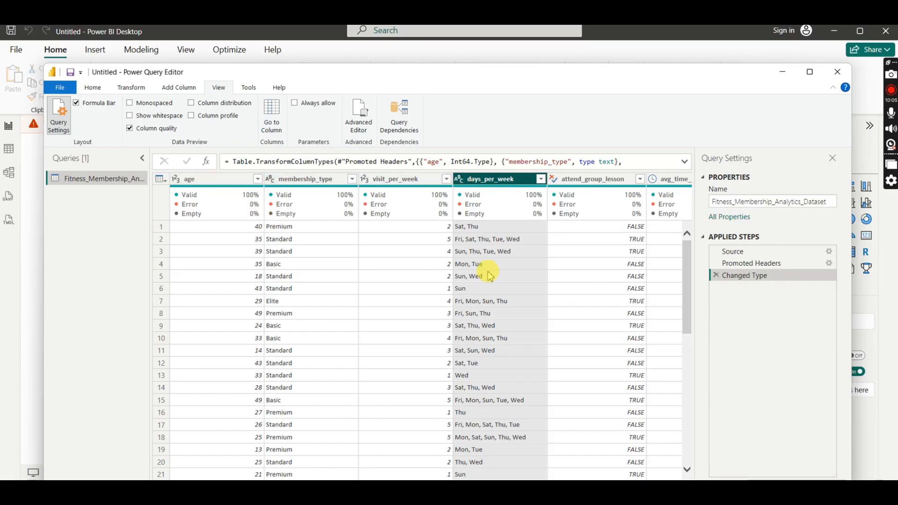
# - Check the distinct values in the attend_group_lesson column and set its data type to True/False
pyautogui.hscroll(6, 430, 327)
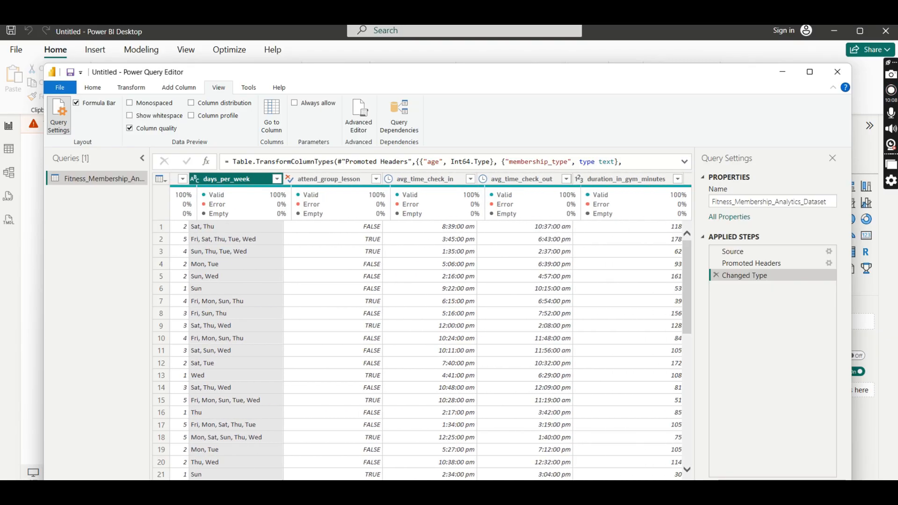
pyautogui.click(313, 178)
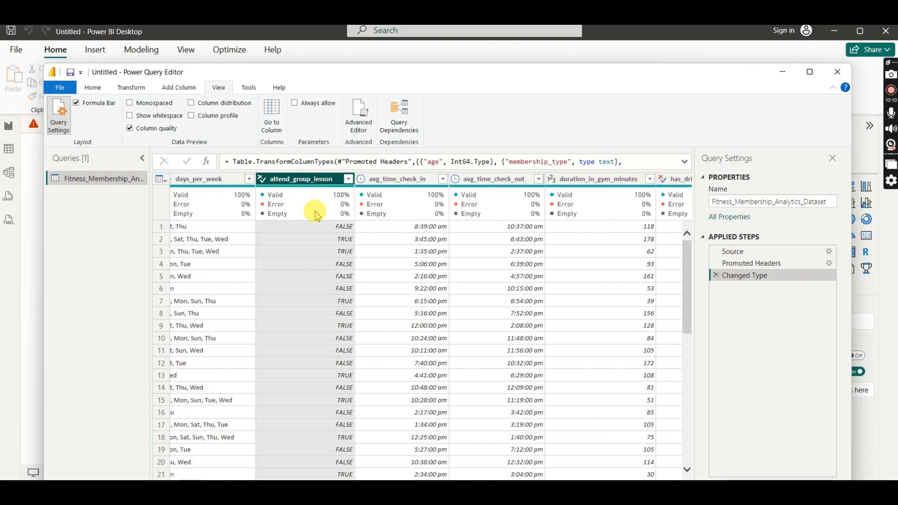
pyautogui.click(349, 179)
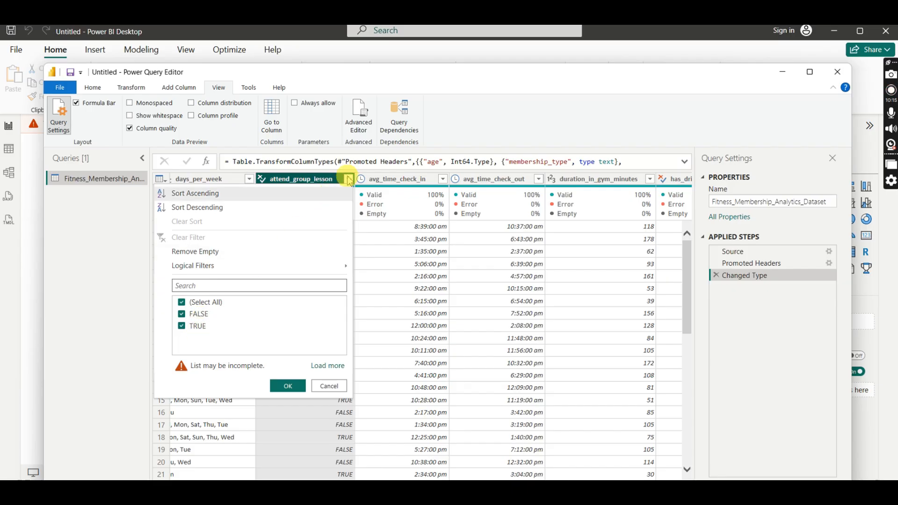
pyautogui.click(348, 179)
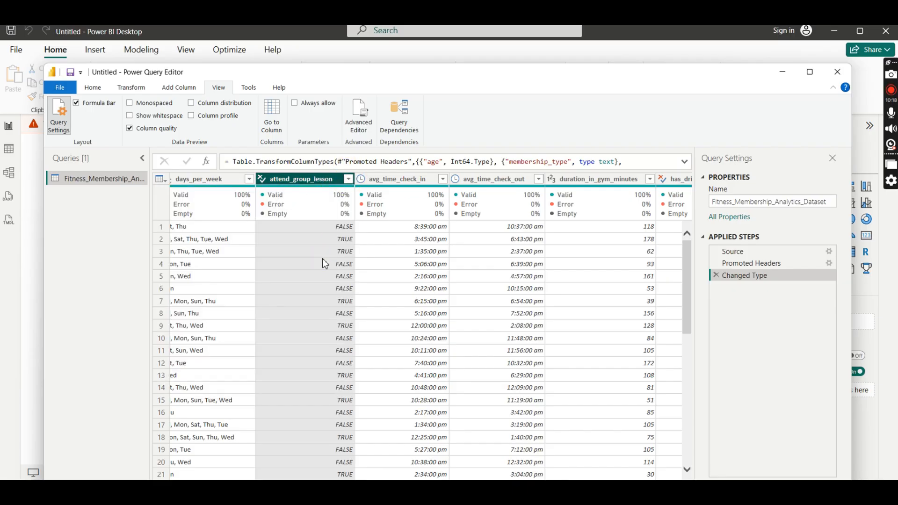
pyautogui.click(261, 178)
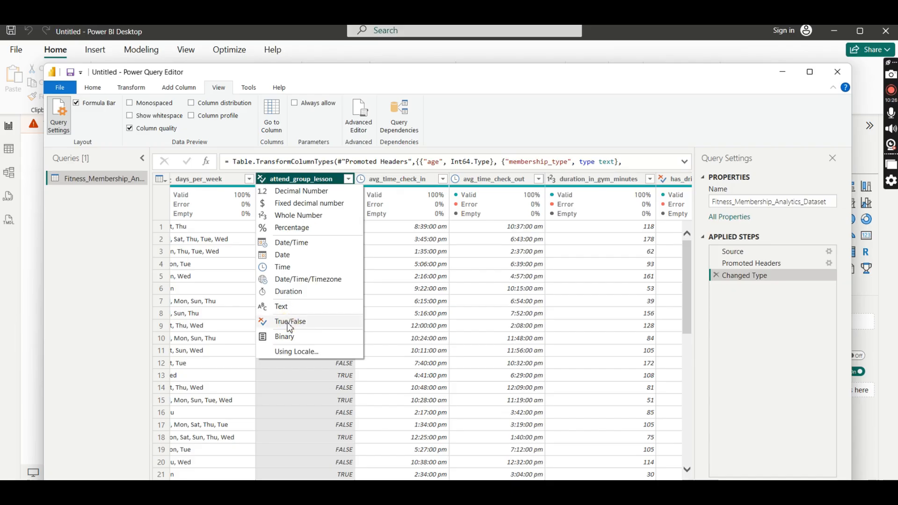
pyautogui.click(290, 322)
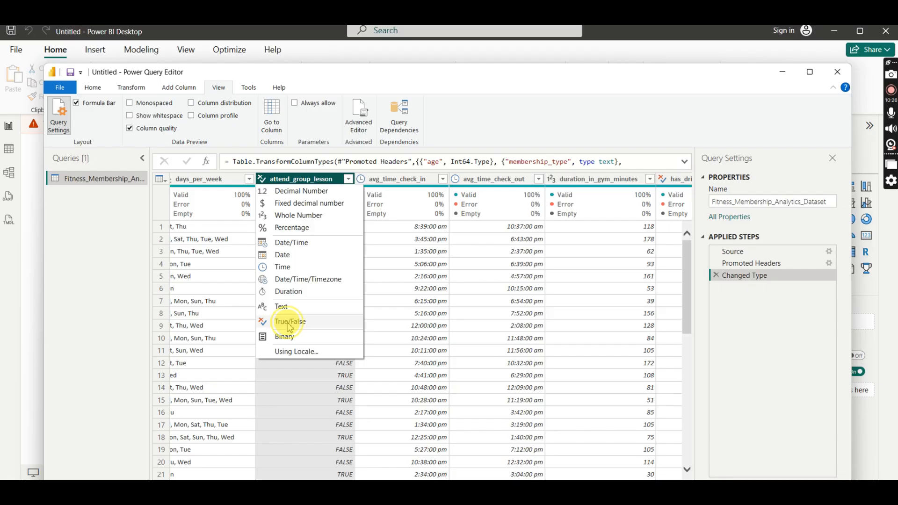
# - Set the avg_time_check_in column's data type to Time
pyautogui.click(396, 180)
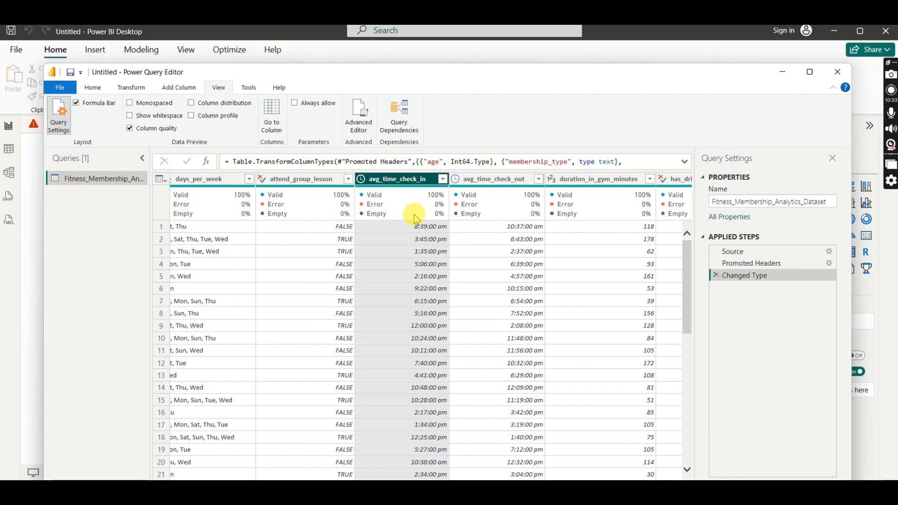
pyautogui.click(361, 179)
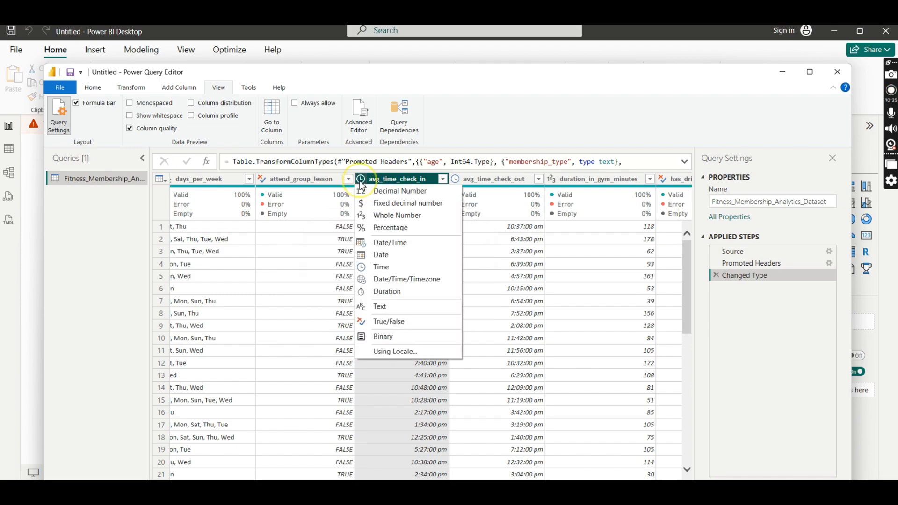
pyautogui.click(380, 267)
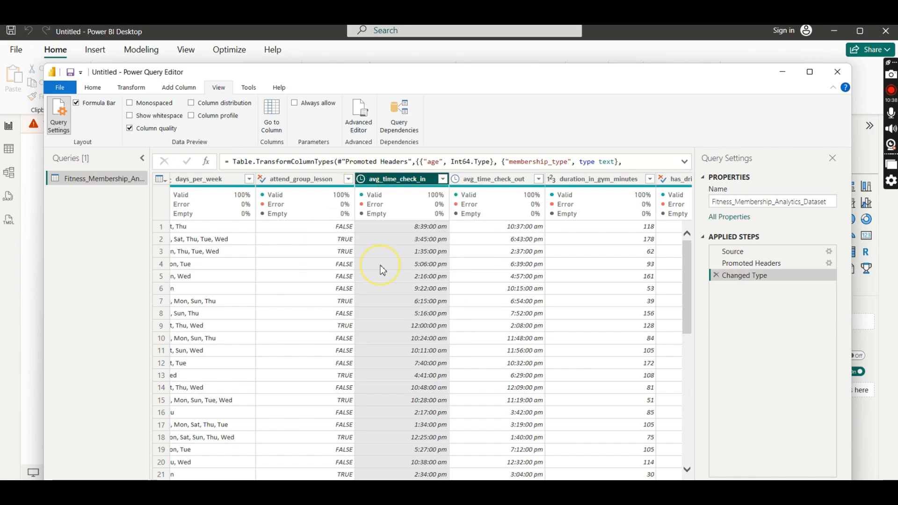
# - Set the data types of avg_time_check_in and avg_time_check_out to Text, adding the conversion as a new step
pyautogui.click(361, 180)
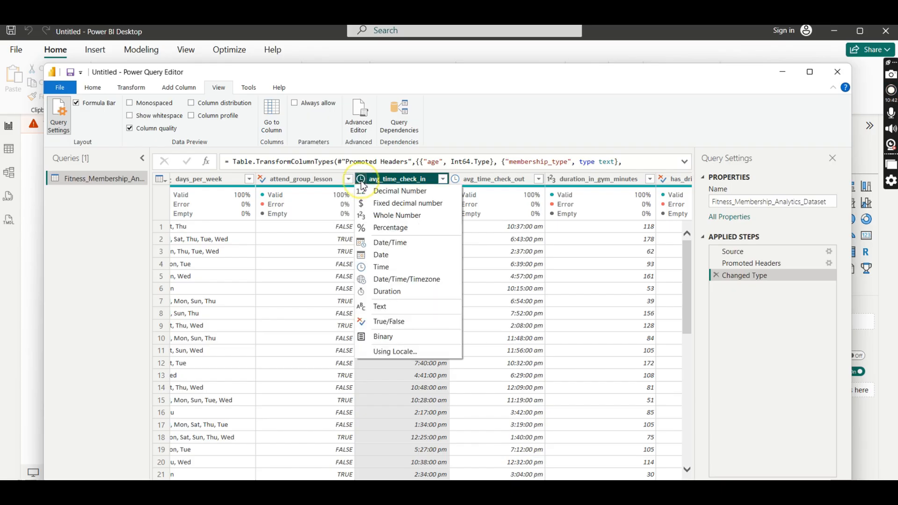
pyautogui.click(385, 304)
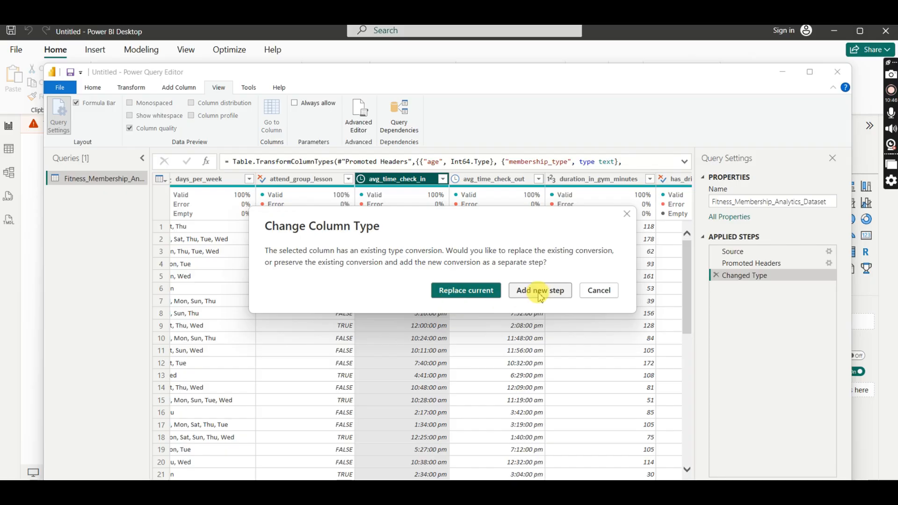
pyautogui.click(534, 291)
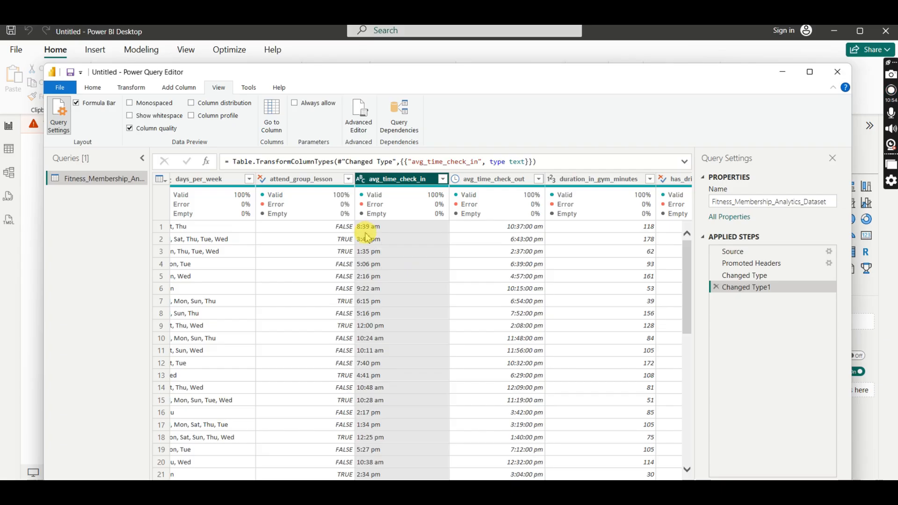
pyautogui.click(460, 179)
pyautogui.click(457, 179)
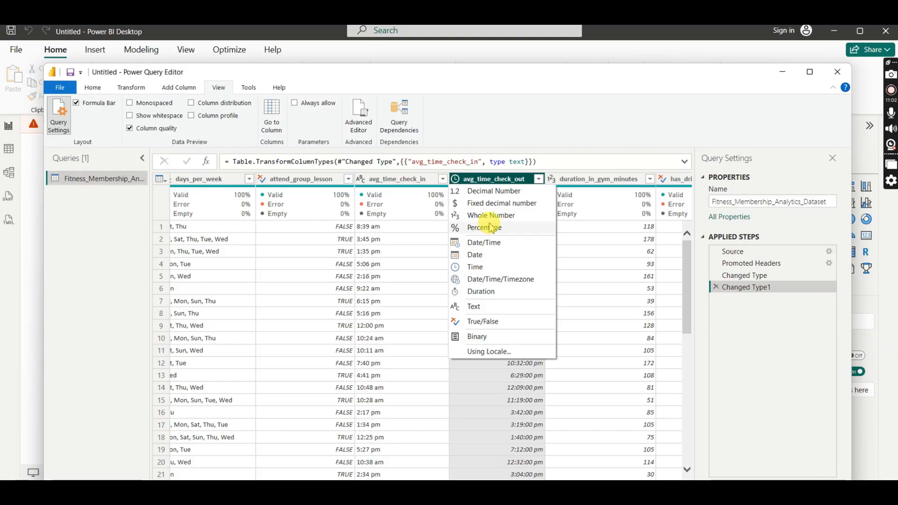
pyautogui.click(485, 306)
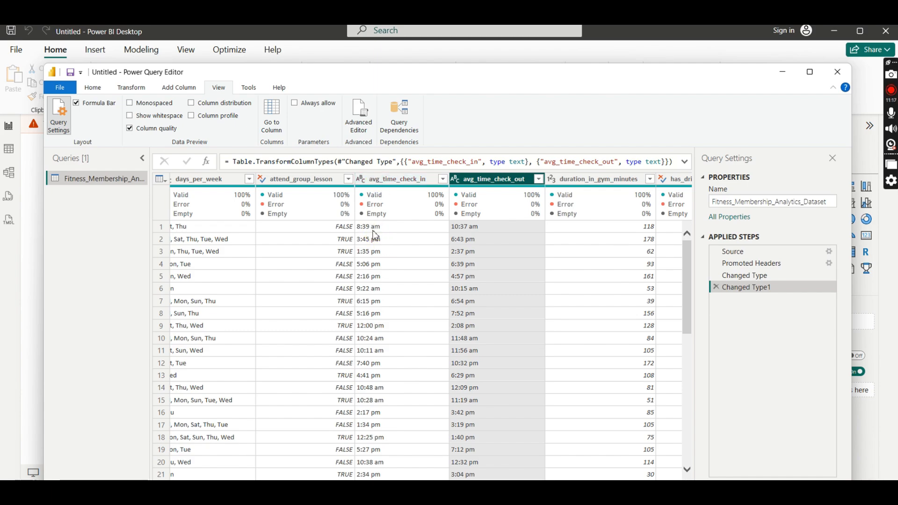
# - Compare the check-in and check-out times with the values in the duration_in_gym_minutes column
pyautogui.click(468, 205)
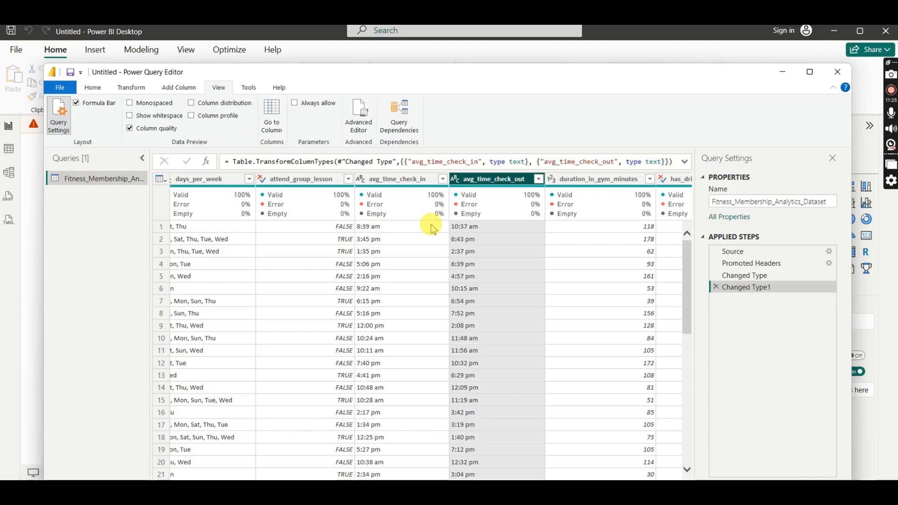
pyautogui.click(604, 183)
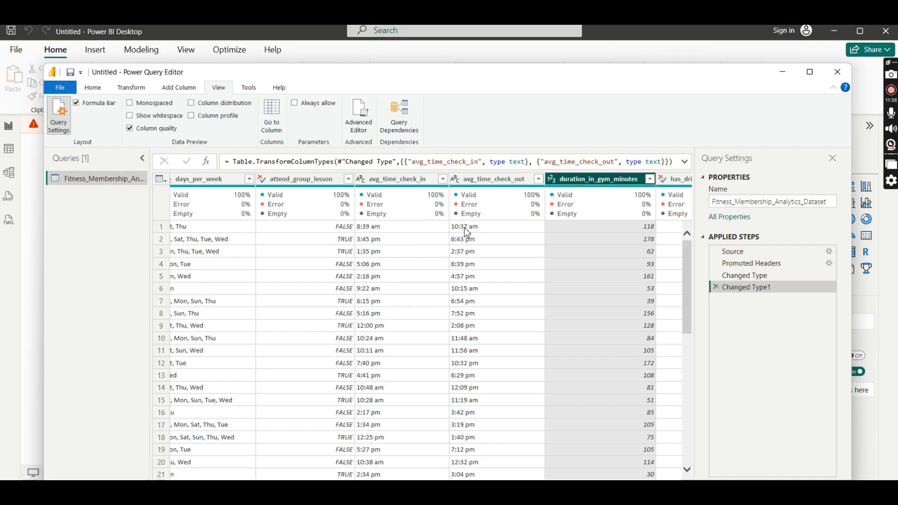
pyautogui.click(393, 218)
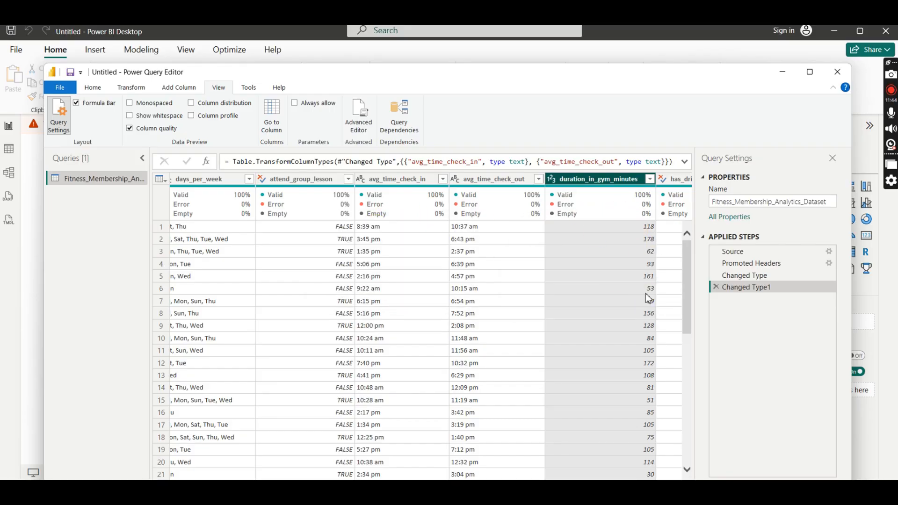
pyautogui.click(630, 283)
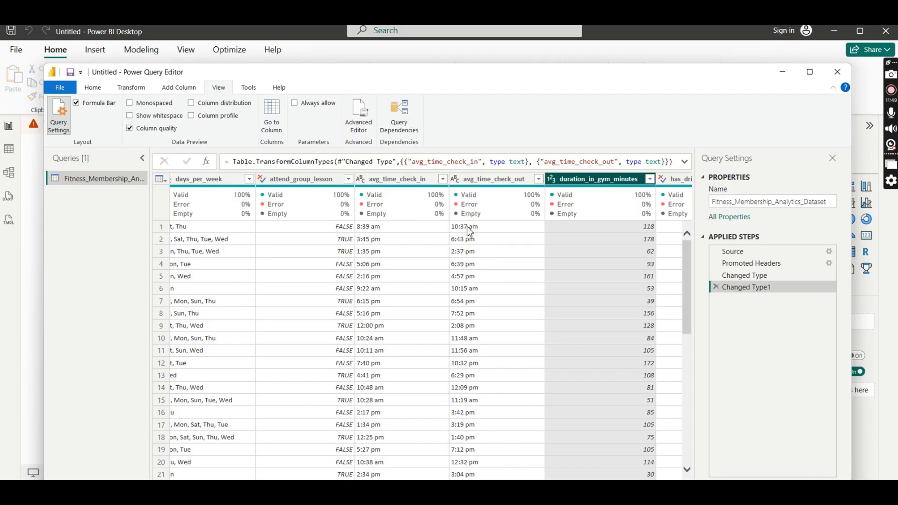
pyautogui.click(588, 235)
pyautogui.click(409, 228)
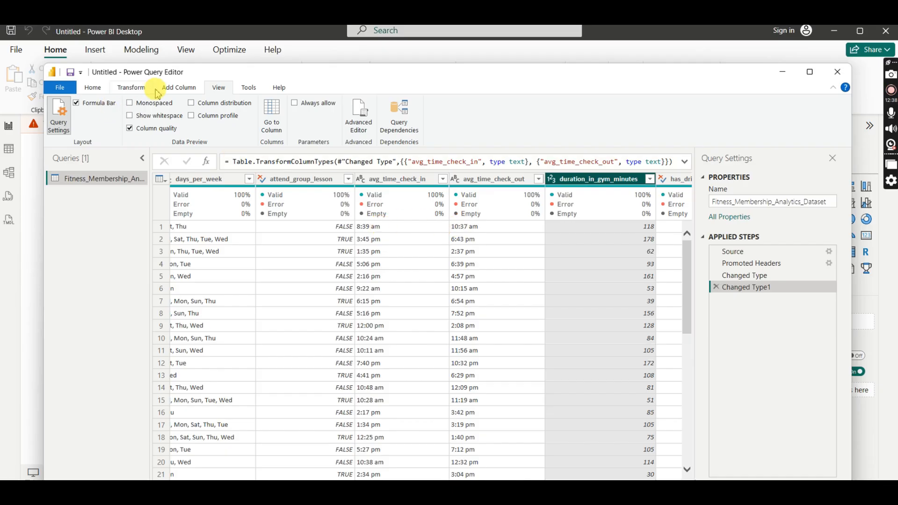
# - Start a custom column and name it Difference of Check ins and check outs
pyautogui.click(187, 88)
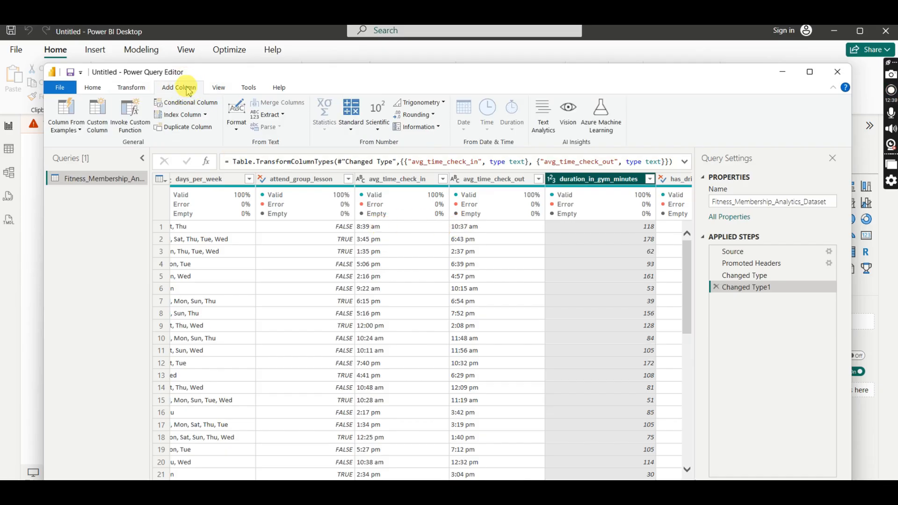
pyautogui.click(97, 118)
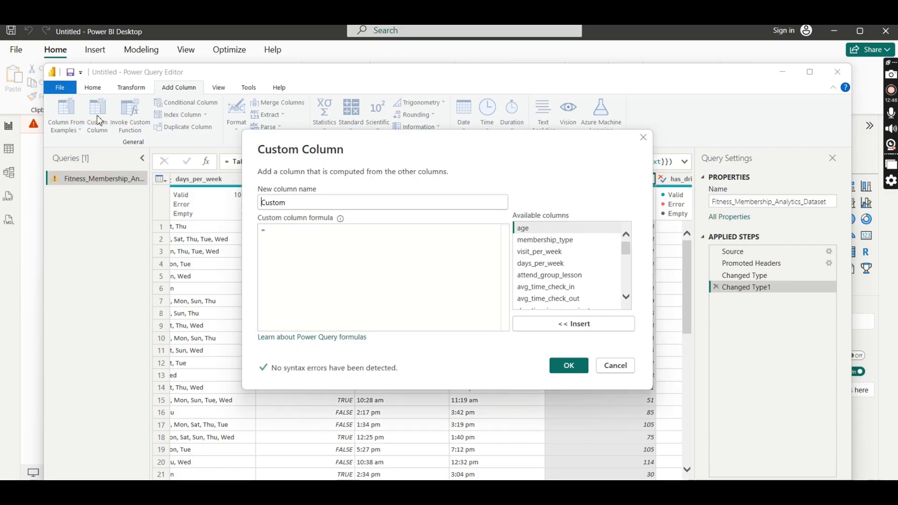
pyautogui.click(287, 201)
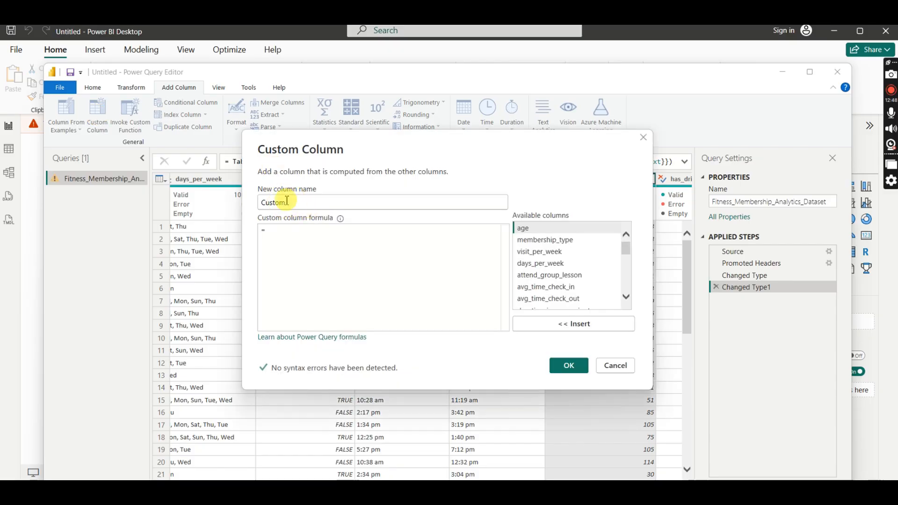
pyautogui.press('BackSpace')
pyautogui.press('BackSpace')
pyautogui.press('BackSpace')
pyautogui.press('BackSpace')
pyautogui.write('Difference of Check ins')
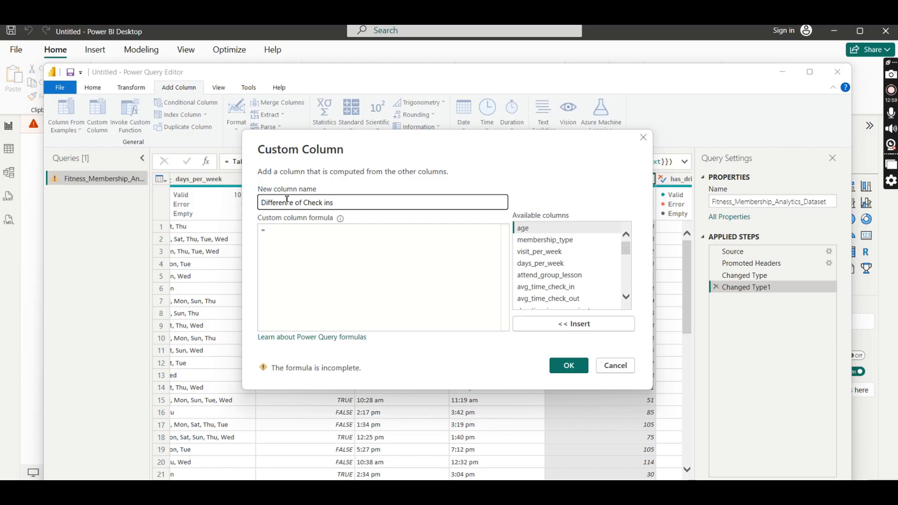
pyautogui.click(340, 204)
pyautogui.write('and check outs')
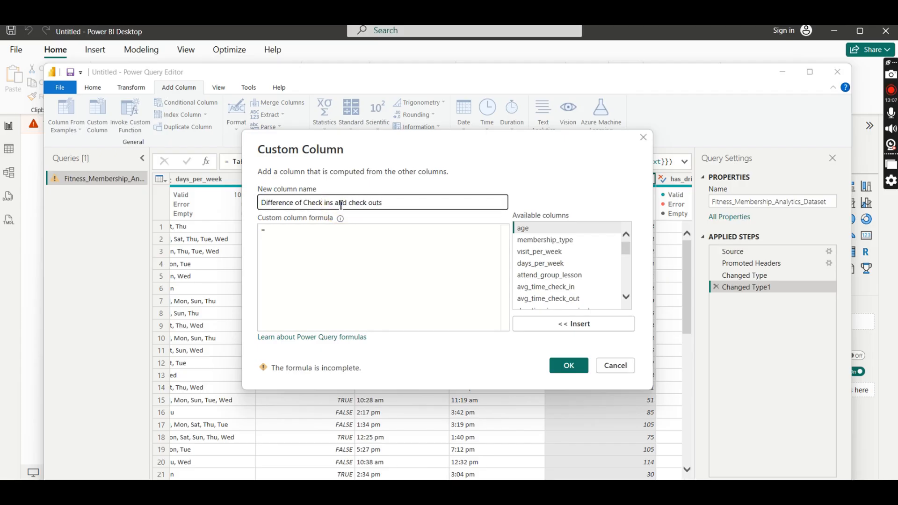
# - Try to compute the custom column as [avg_time_check_out] - [avg_time_check_in], and delete the Added Custom step
pyautogui.click(269, 231)
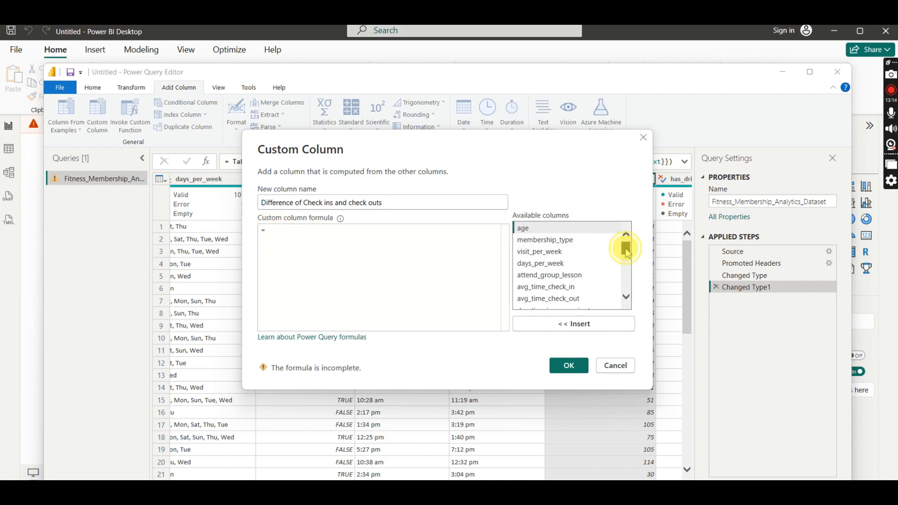
pyautogui.moveTo(625, 248)
pyautogui.mouseDown()
pyautogui.moveTo(629, 294)
pyautogui.moveTo(626, 247)
pyautogui.mouseUp()
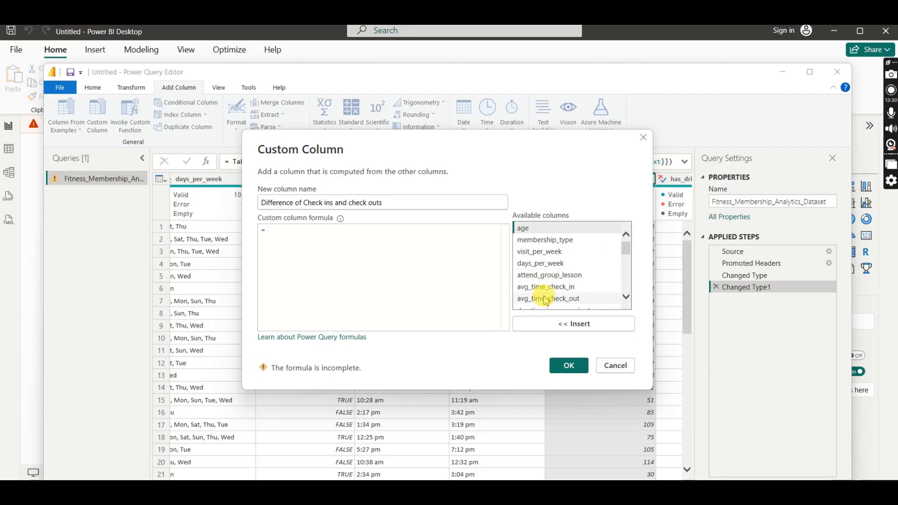
pyautogui.click(548, 299)
pyautogui.click(581, 325)
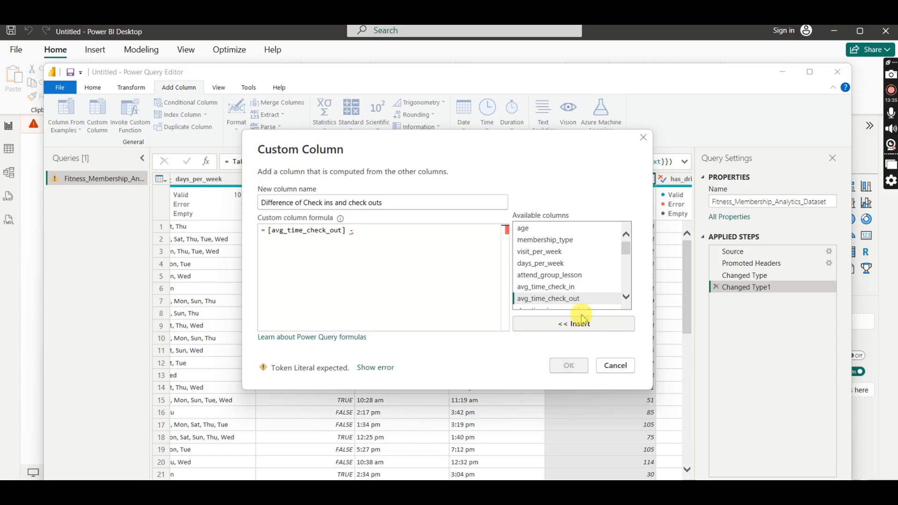
pyautogui.click(563, 287)
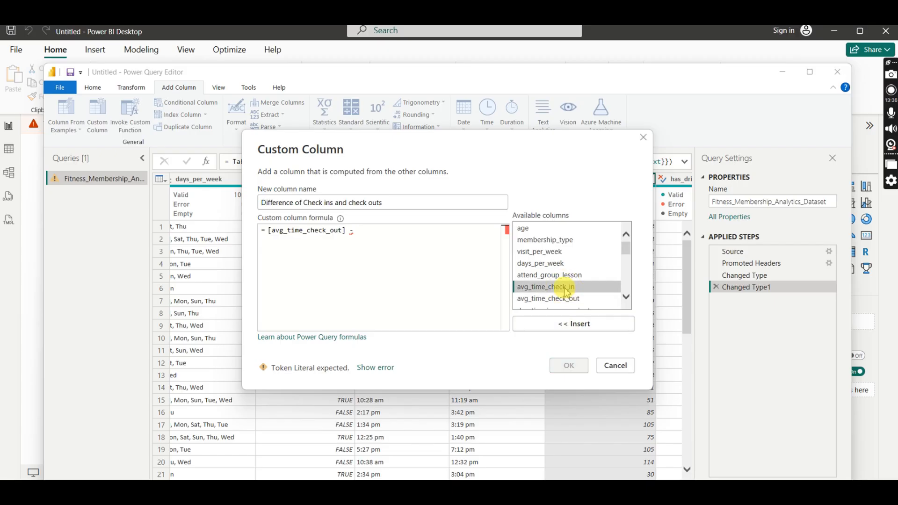
pyautogui.click(584, 324)
pyautogui.click(563, 365)
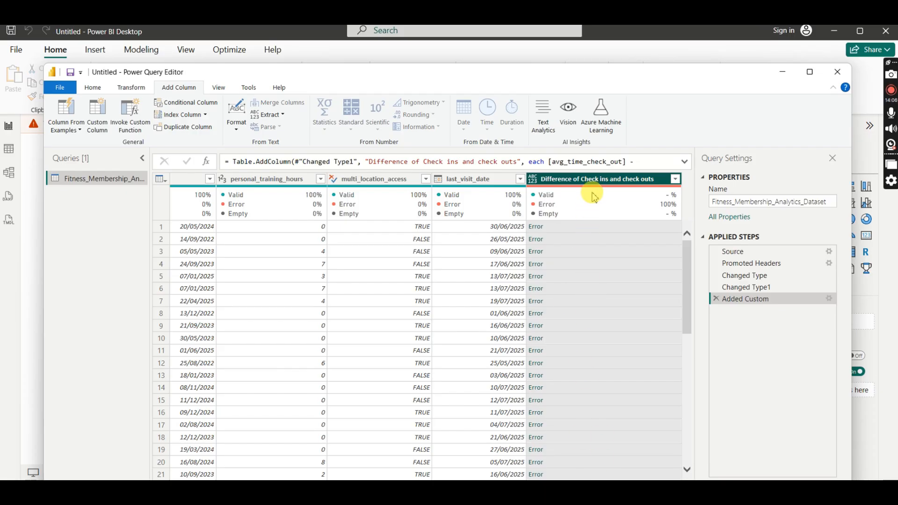
pyautogui.click(715, 299)
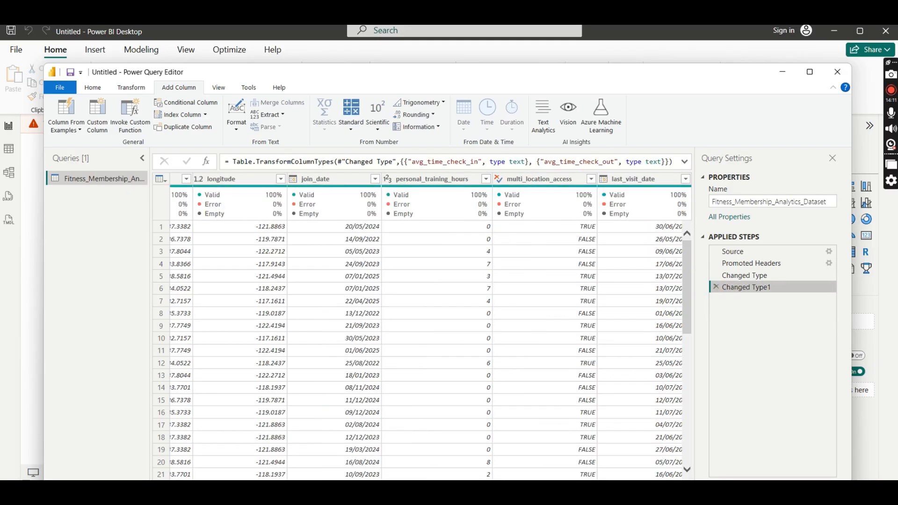
# - Set the data types of avg_time_check_in and avg_time_check_out to Time, replacing the current conversions
pyautogui.moveTo(559, 485); pyautogui.dragTo(289, 480)
pyautogui.click(274, 180)
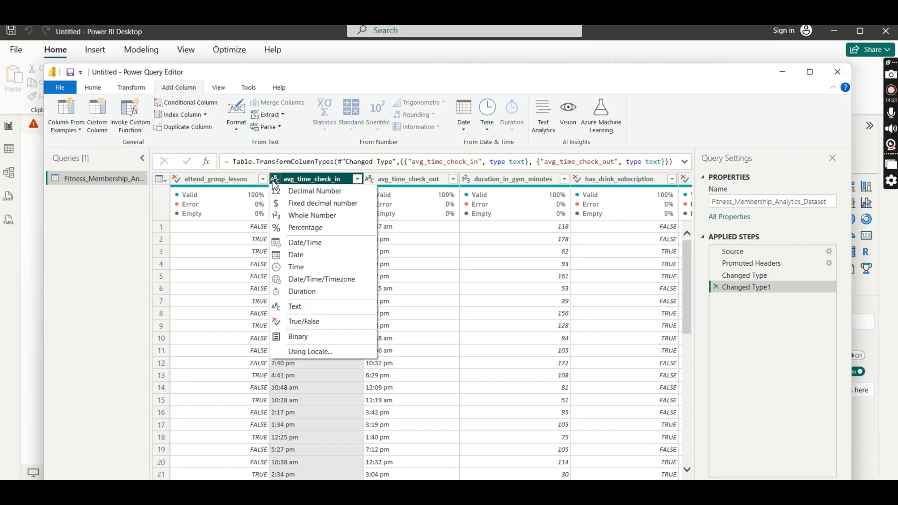
pyautogui.click(301, 269)
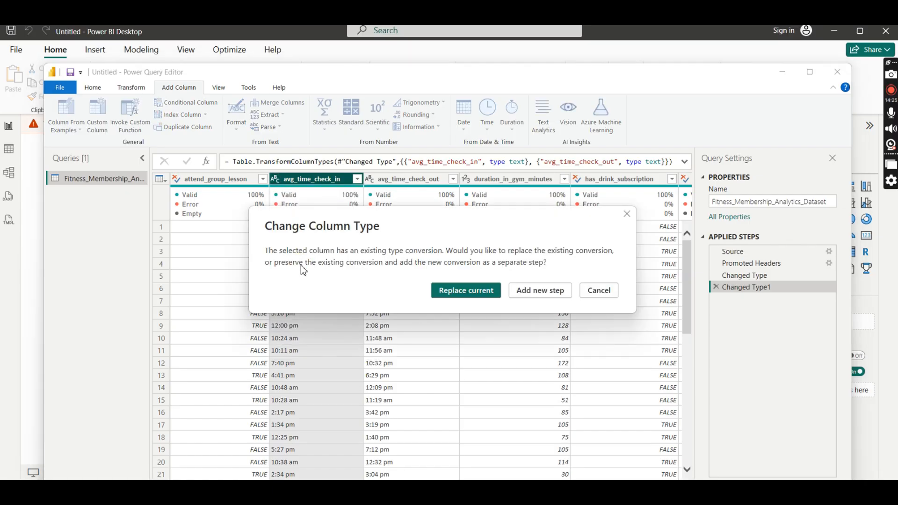
pyautogui.click(485, 293)
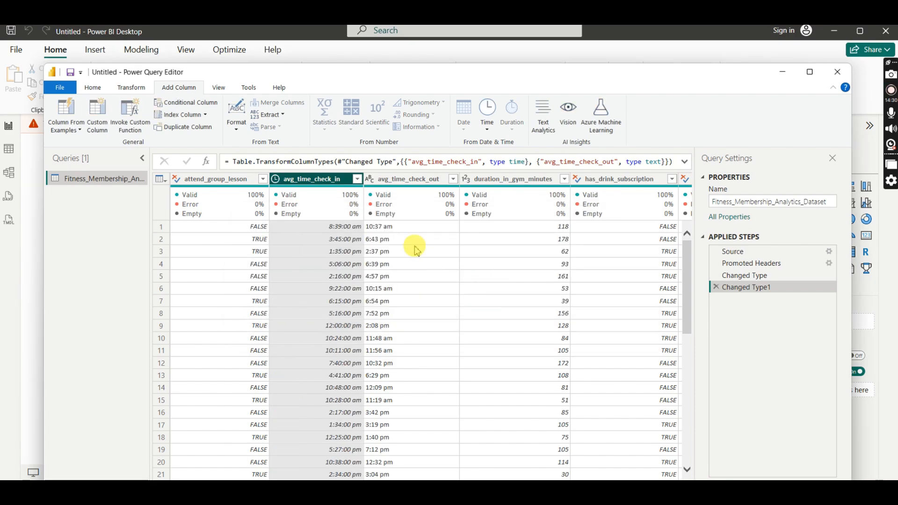
pyautogui.click(370, 179)
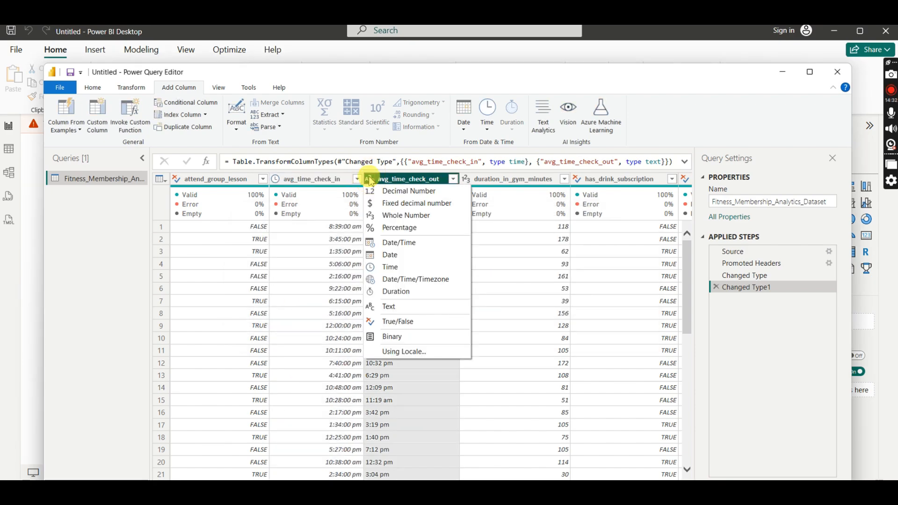
pyautogui.click(392, 268)
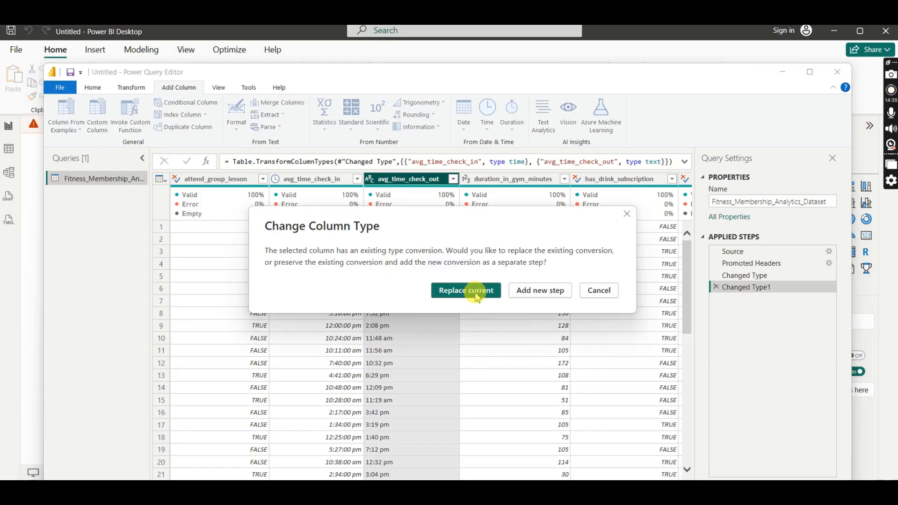
pyautogui.click(460, 292)
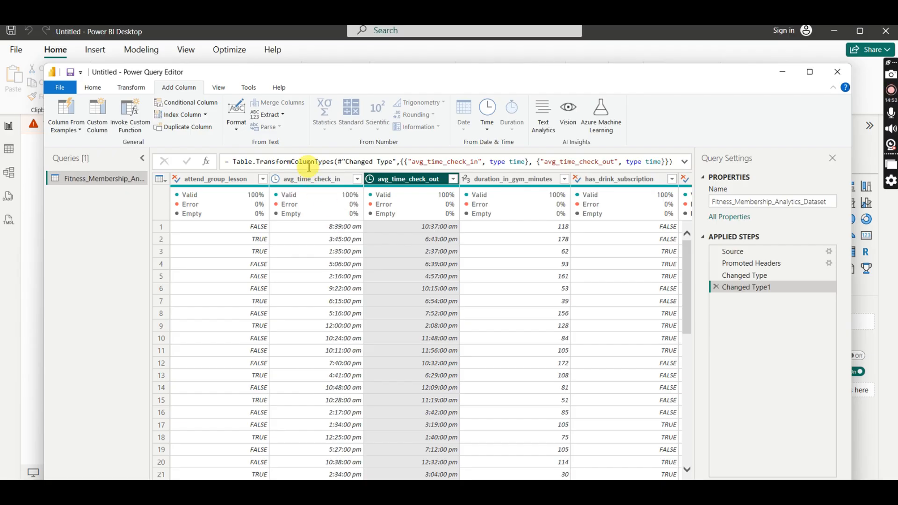
pyautogui.click(370, 179)
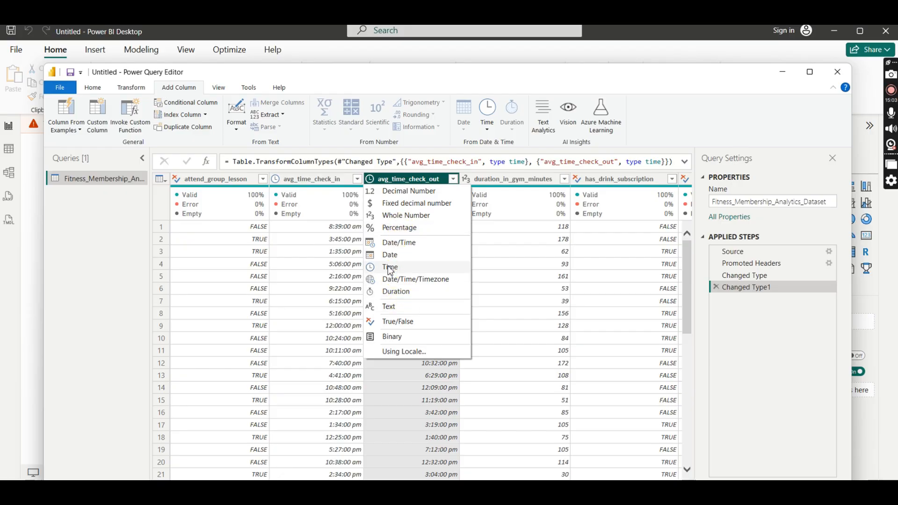
pyautogui.click(434, 87)
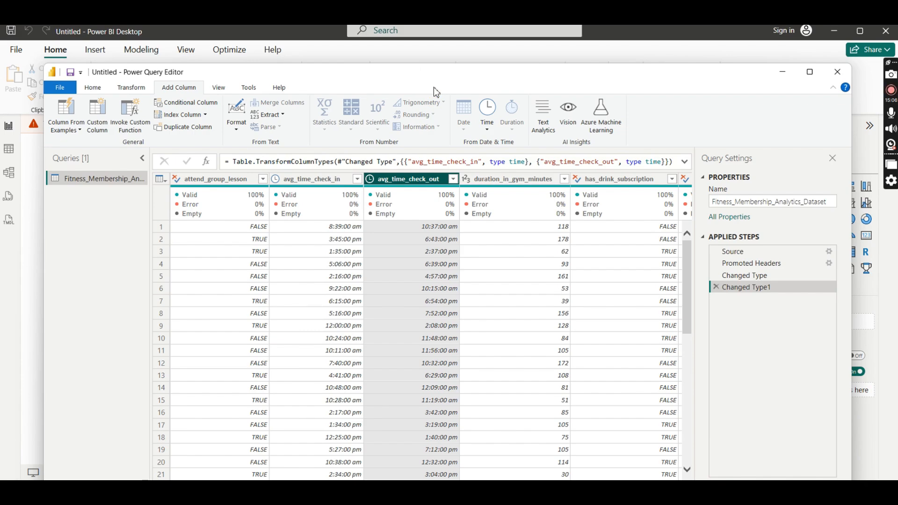
# - Start a custom column and name it Difference Check ins and Check outs
pyautogui.click(311, 180)
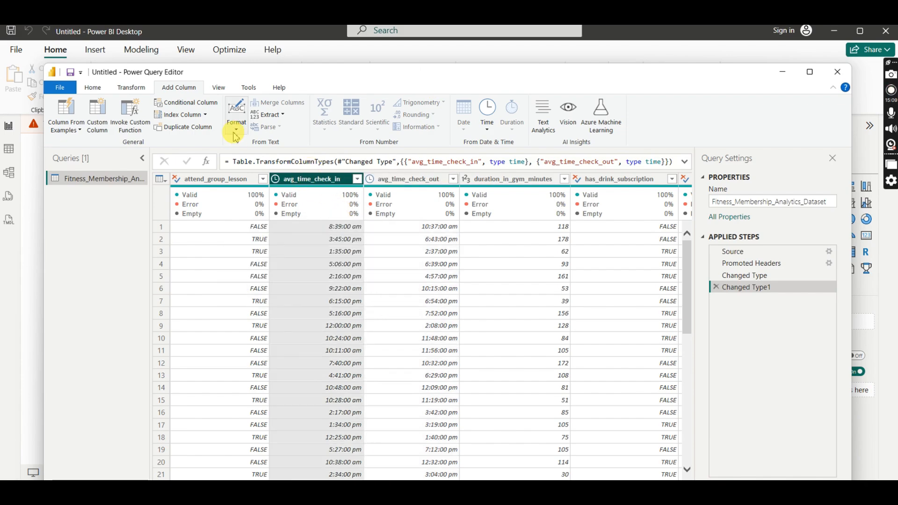
pyautogui.click(92, 124)
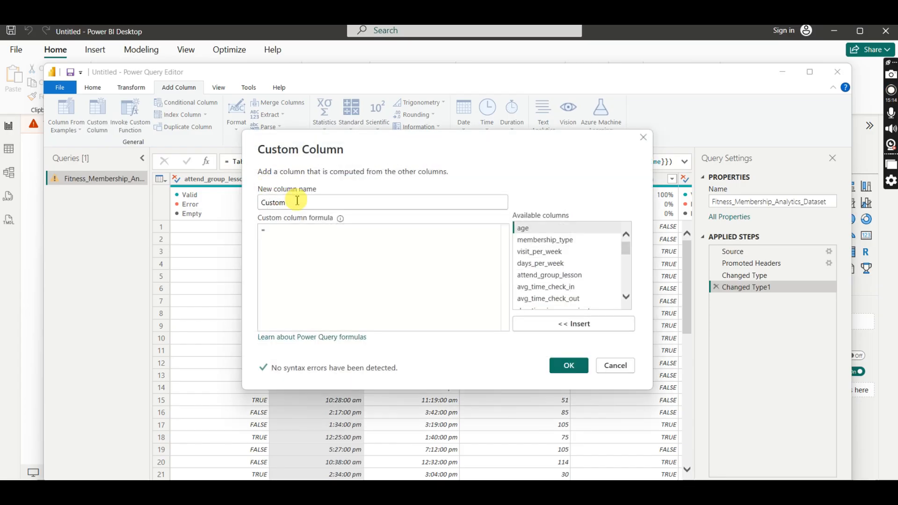
pyautogui.moveTo(290, 201); pyautogui.dragTo(250, 201)
pyautogui.press('BackSpace')
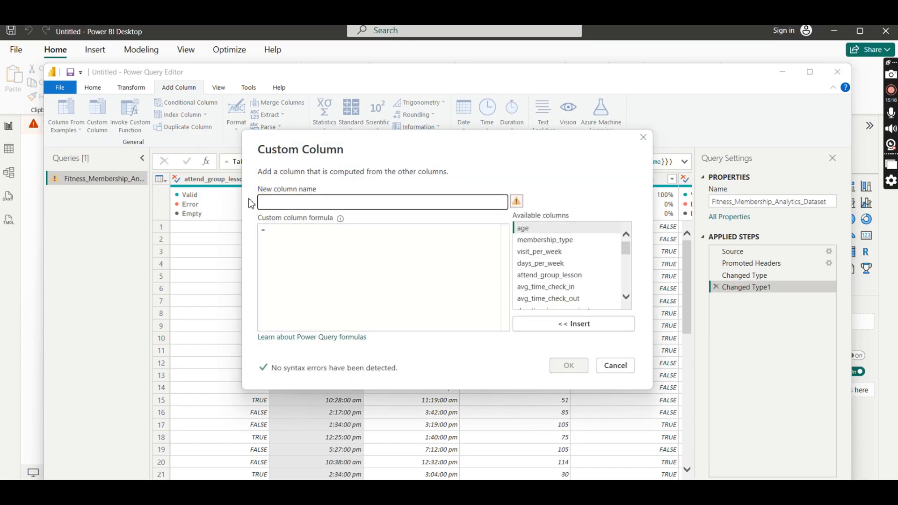
pyautogui.write('Difference Check ins and Check outs')
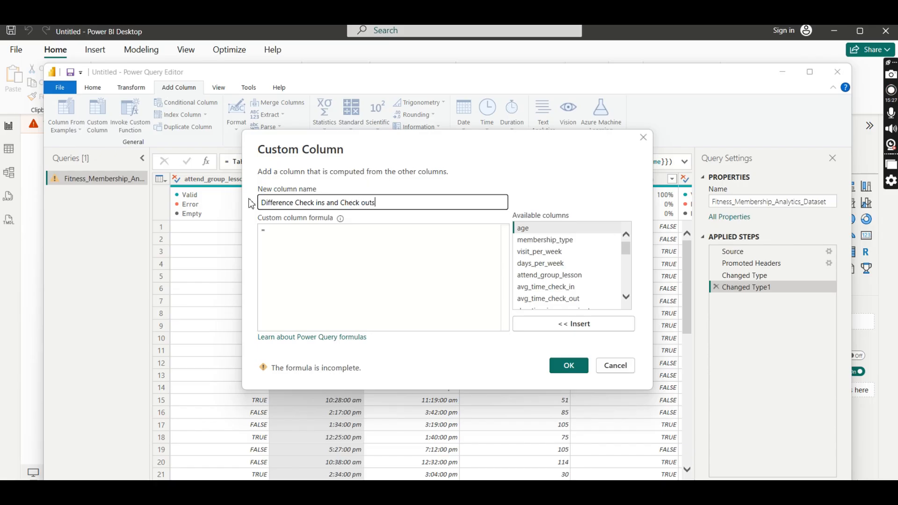
# - Compute the custom column as [avg_time_check_out] - [avg_time_check_in] and add it to the table
pyautogui.click(270, 231)
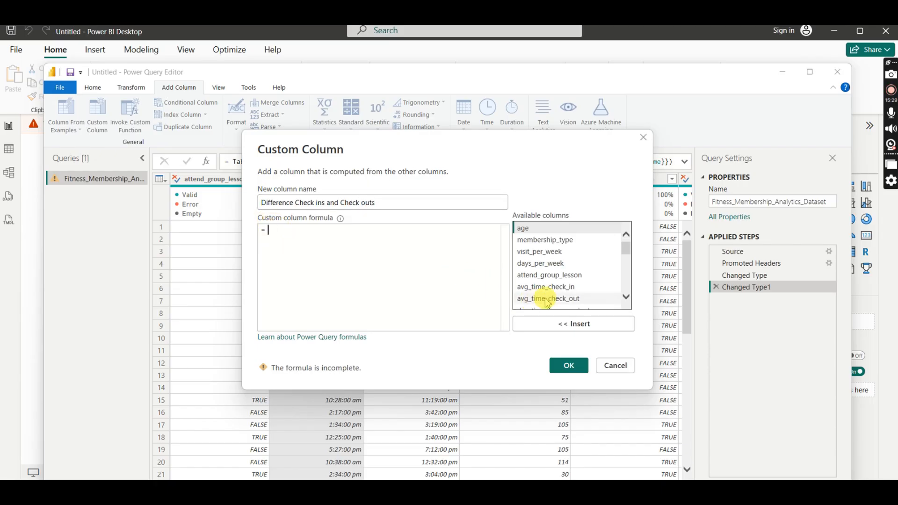
pyautogui.click(547, 299)
pyautogui.click(582, 326)
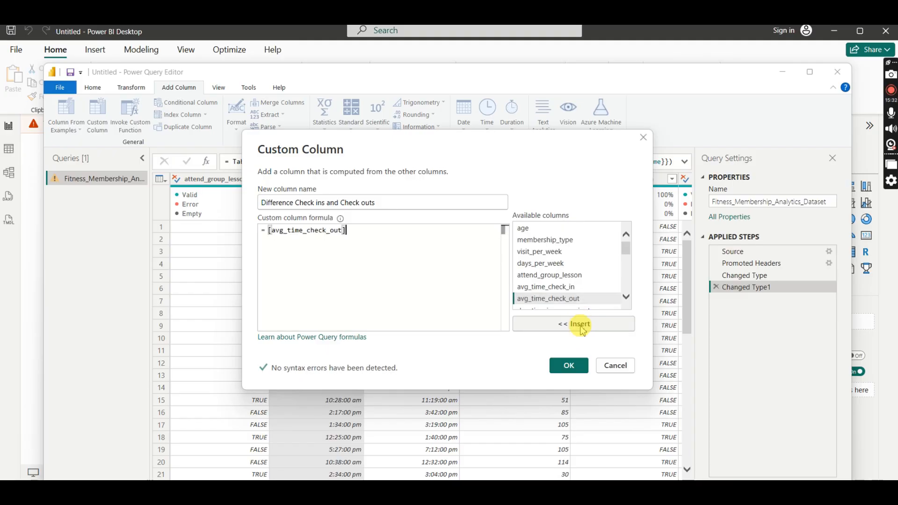
pyautogui.write('-')
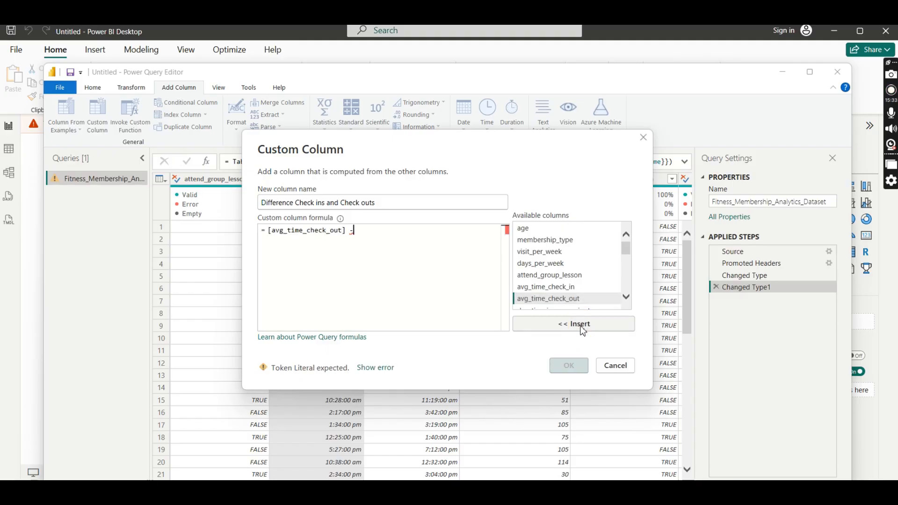
pyautogui.click(549, 290)
pyautogui.click(591, 325)
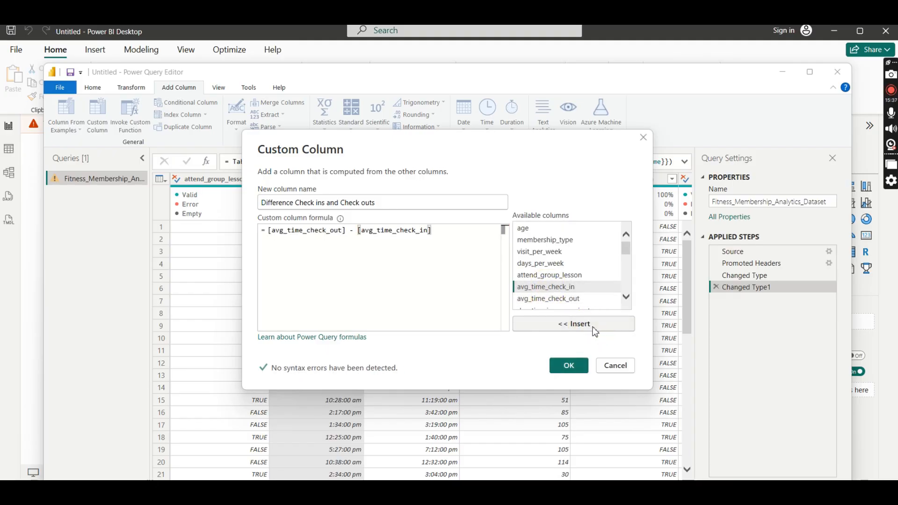
pyautogui.click(568, 365)
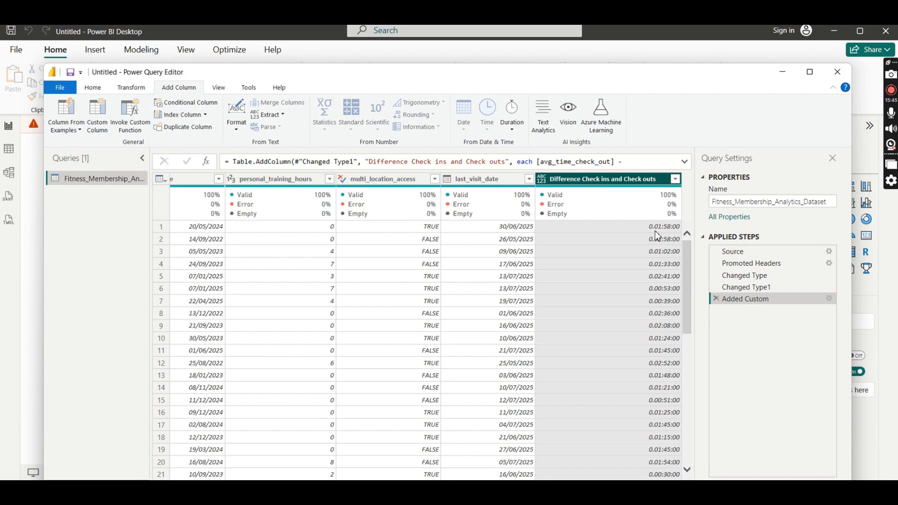
# - Compare the calculated check-in/check-out differences with duration_in_gym_minutes, and delete the Added Custom step
pyautogui.click(659, 232)
pyautogui.moveTo(580, 492); pyautogui.dragTo(276, 485)
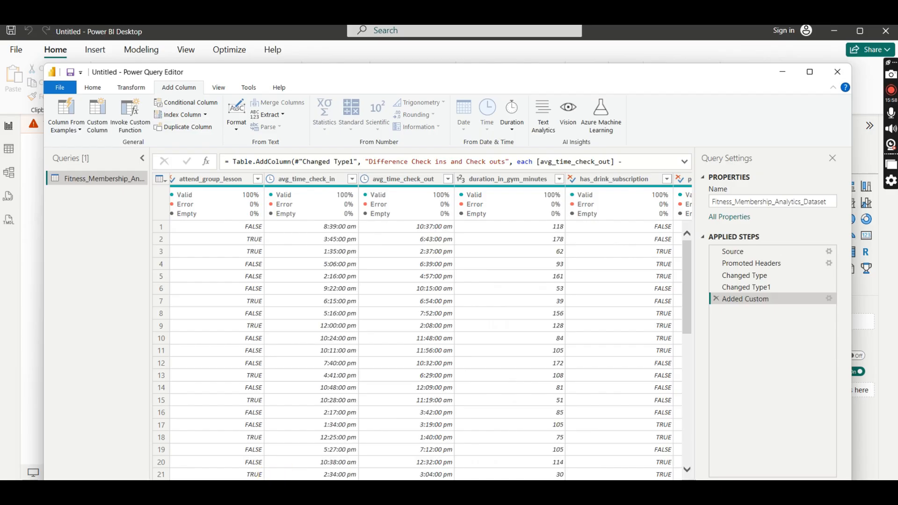
pyautogui.click(556, 231)
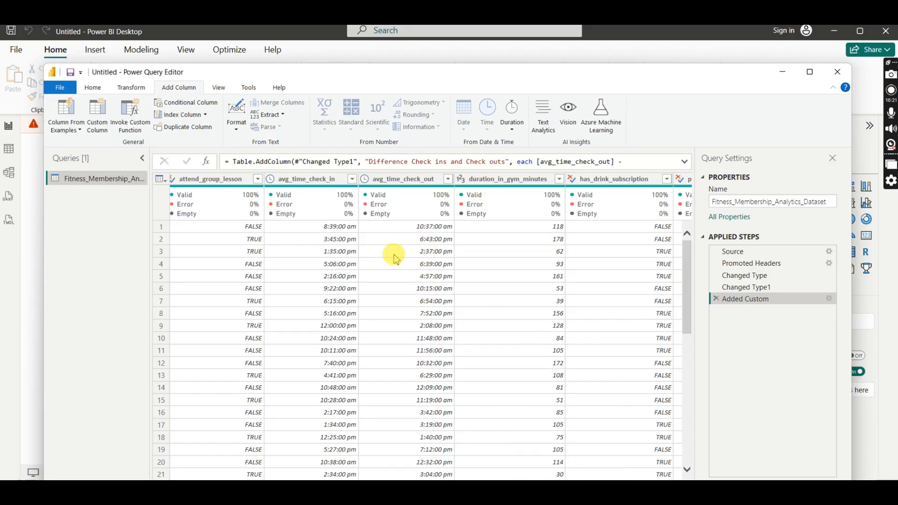
pyautogui.moveTo(574, 498)
pyautogui.moveTo(416, 485); pyautogui.dragTo(638, 484)
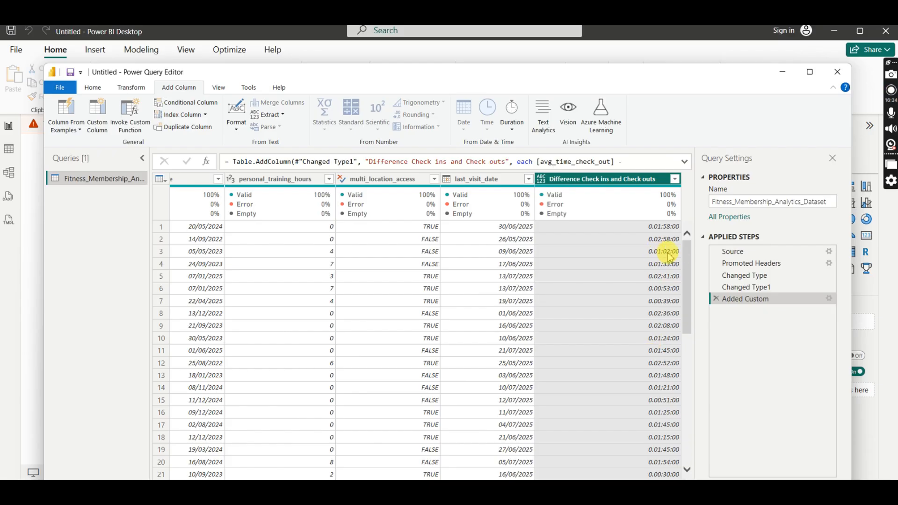
pyautogui.click(715, 299)
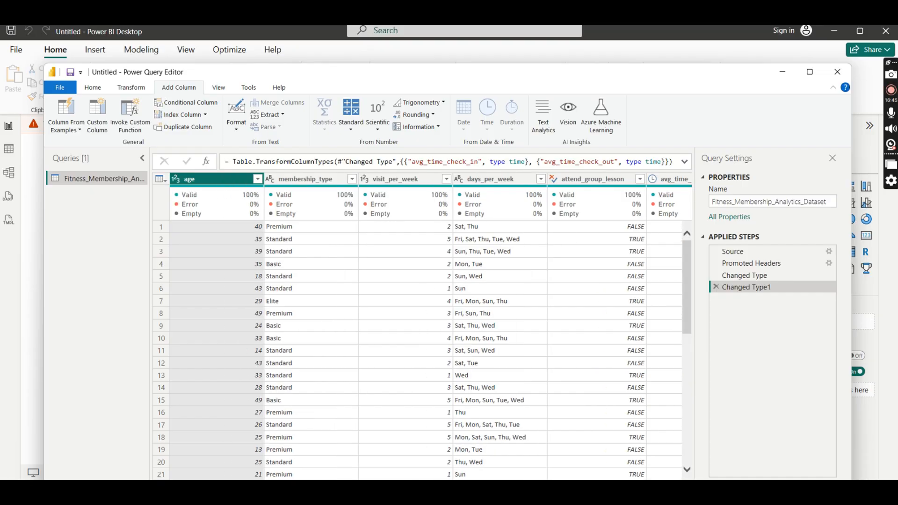
# - Check the duration_in_gym_minutes column and set the data type of has_drink_subscription to True/False
pyautogui.moveTo(248, 483); pyautogui.dragTo(334, 470)
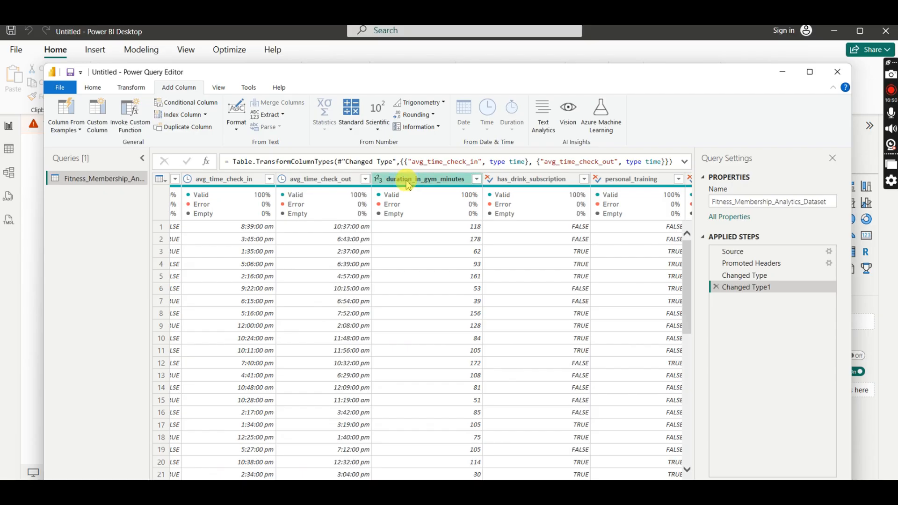
pyautogui.click(312, 178)
pyautogui.click(431, 181)
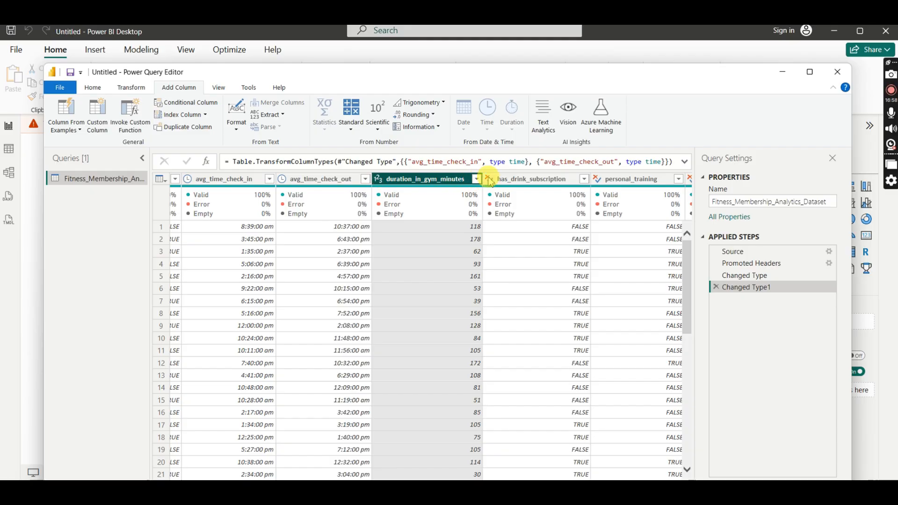
pyautogui.click(531, 180)
pyautogui.click(584, 180)
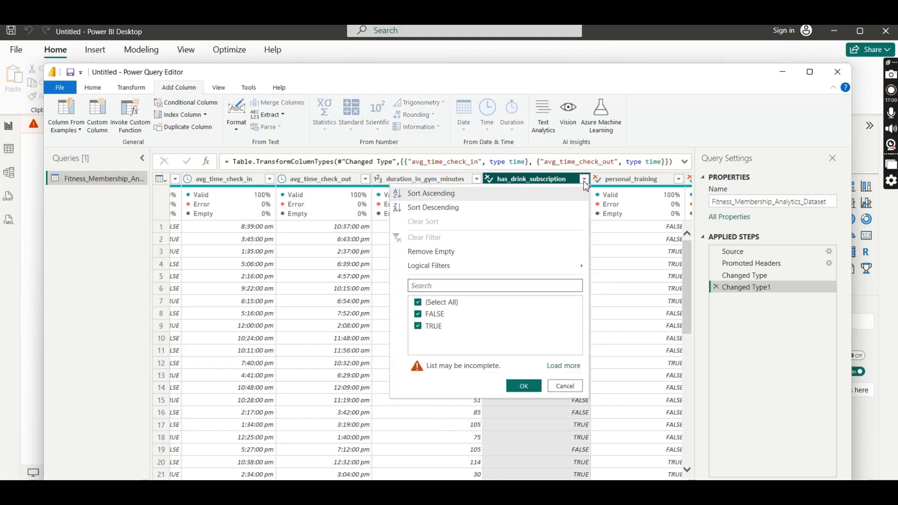
pyautogui.click(488, 180)
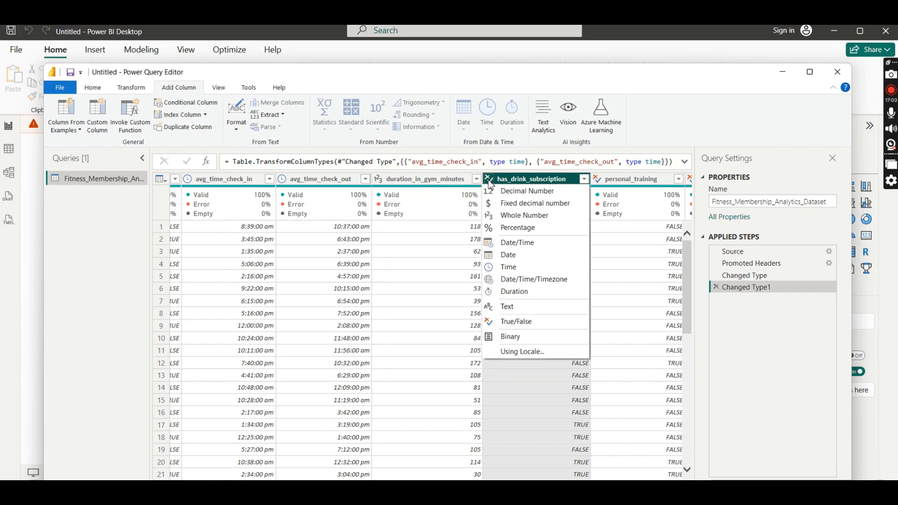
pyautogui.click(542, 320)
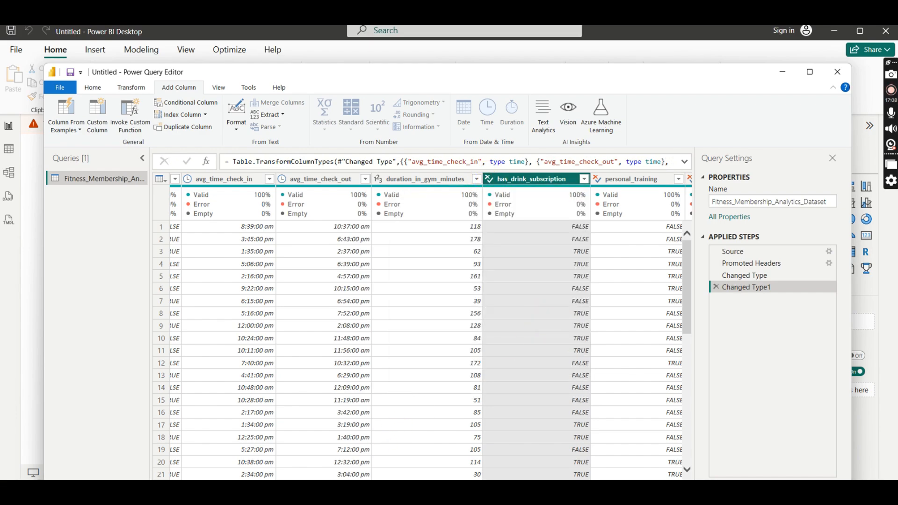
# - Review the data types and values of the personal_training, uses_sauna and self_identified_gender columns
pyautogui.hscroll(5, 400, 416)
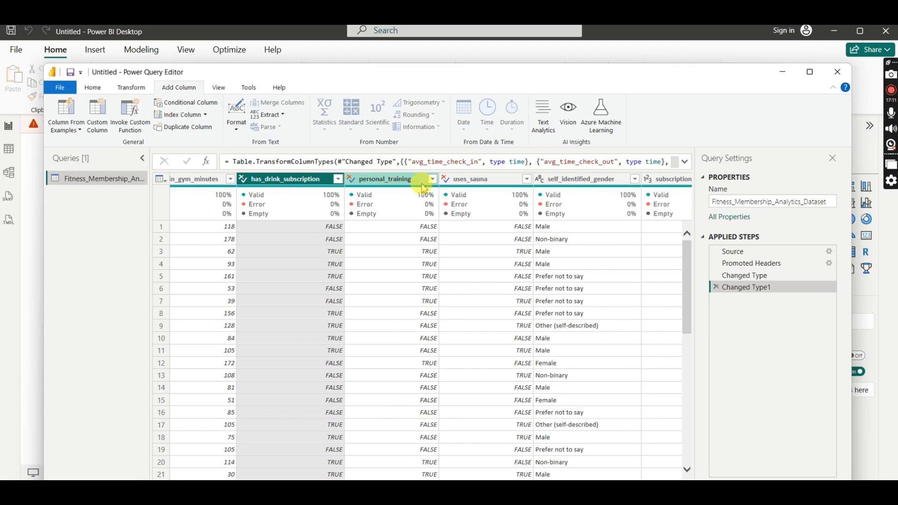
pyautogui.click(432, 179)
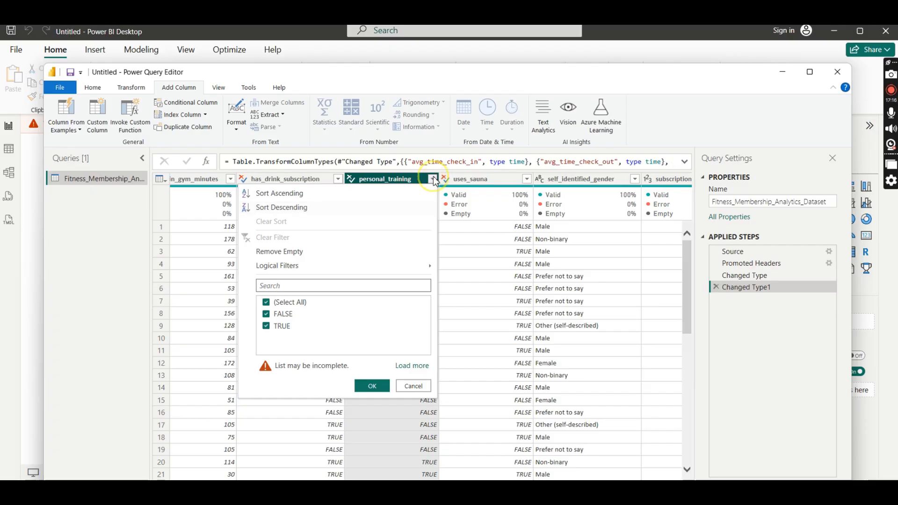
pyautogui.click(432, 180)
pyautogui.click(527, 180)
pyautogui.click(552, 179)
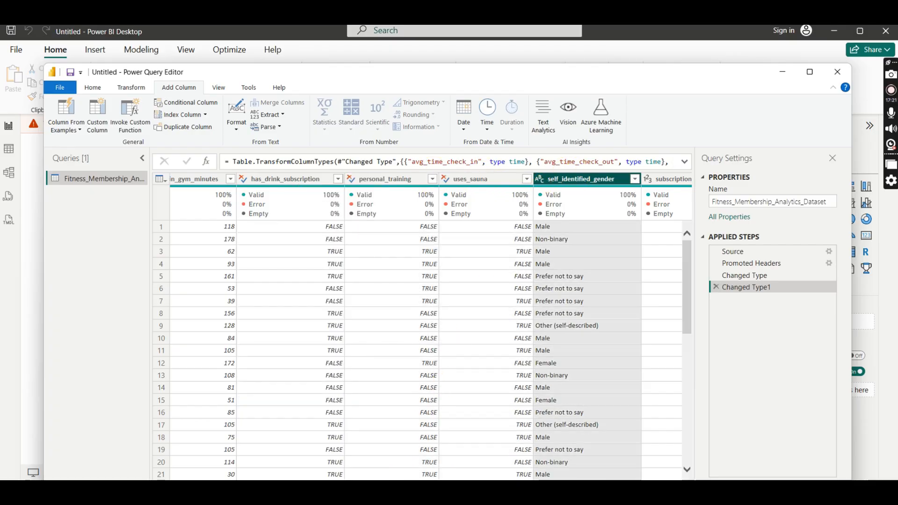
pyautogui.hscroll(3, 445, 475)
pyautogui.hscroll(2, 446, 475)
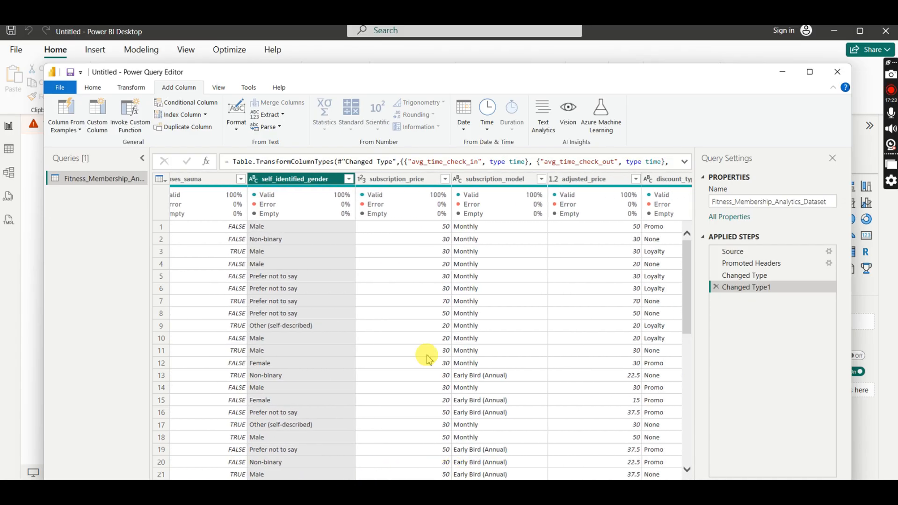
# - Try the Fixed decimal number type on subscription_price and return the column to Whole Number, replacing the current conversion
pyautogui.click(388, 181)
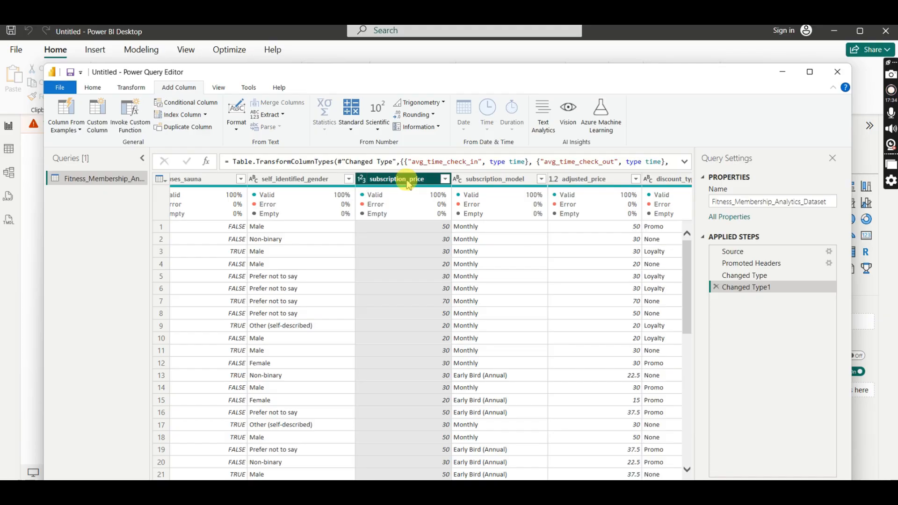
pyautogui.click(362, 180)
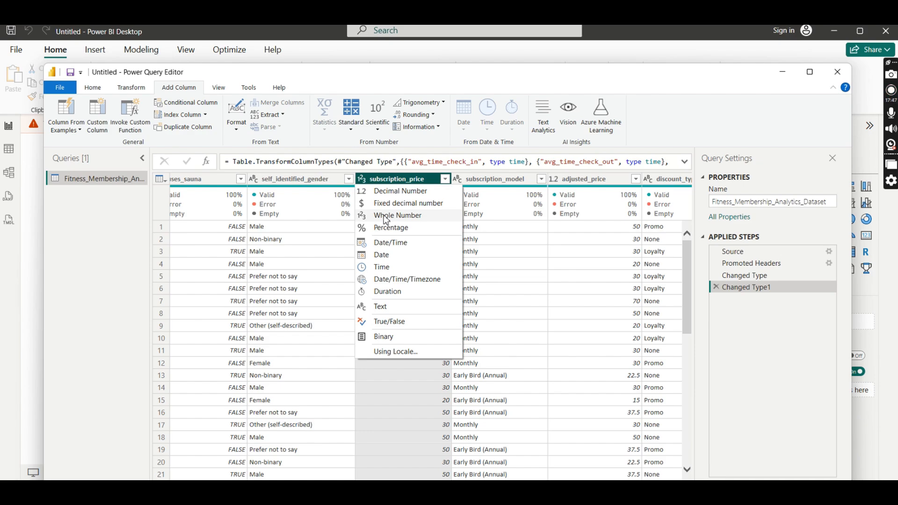
pyautogui.click(406, 202)
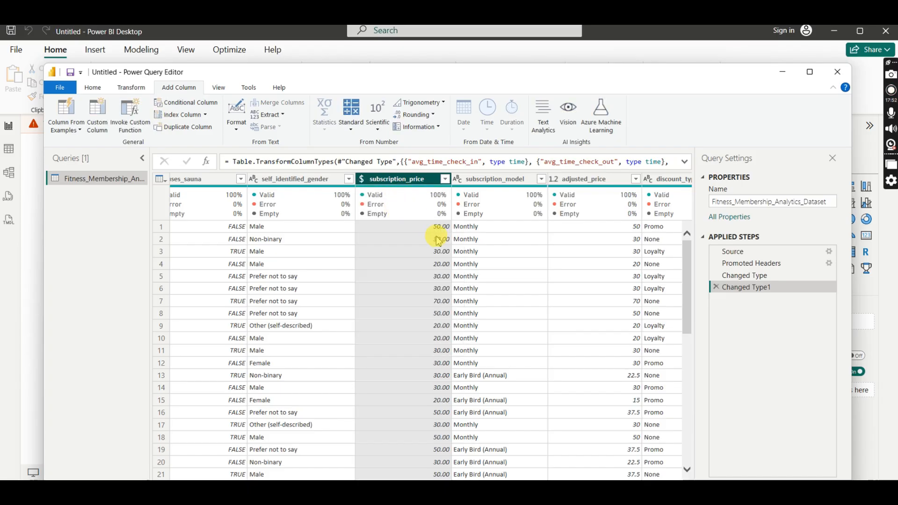
pyautogui.click(364, 182)
pyautogui.click(392, 218)
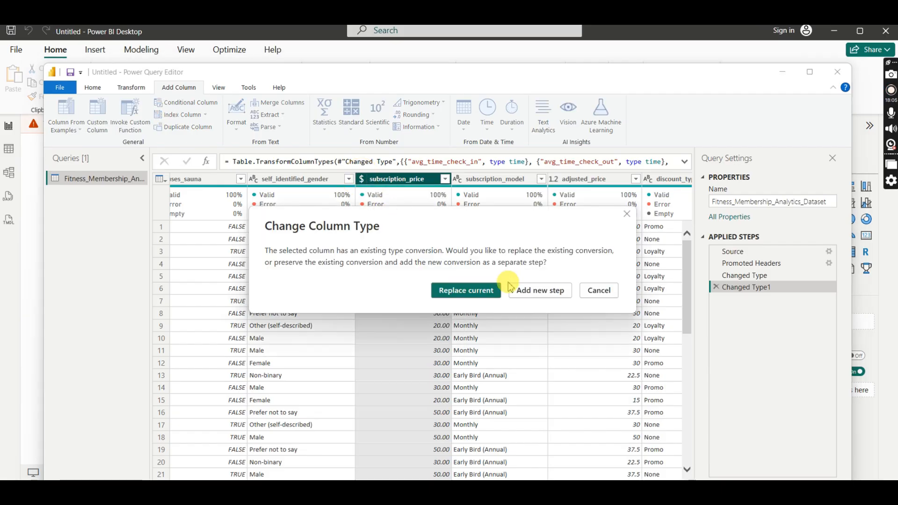
pyautogui.click(475, 288)
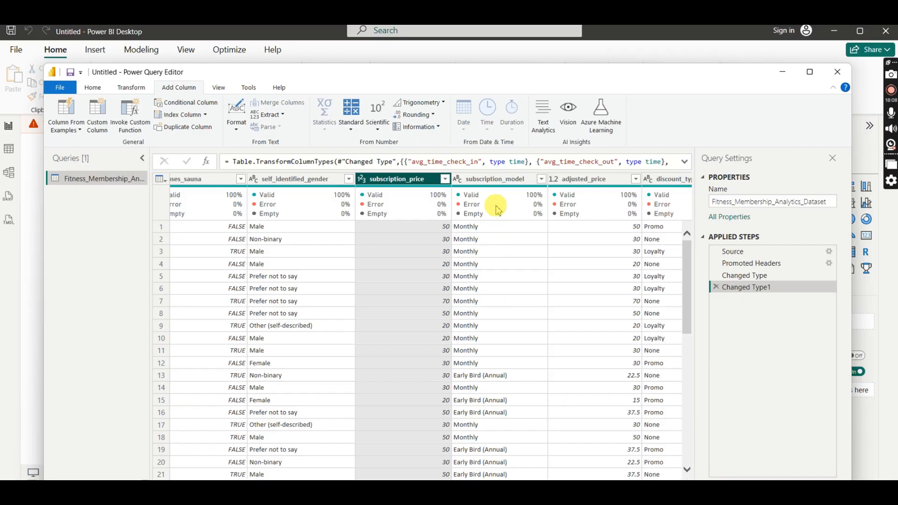
# - Examine the subscription_model and adjusted_price columns, including the data type options and decimal values of adjusted_price
pyautogui.click(487, 181)
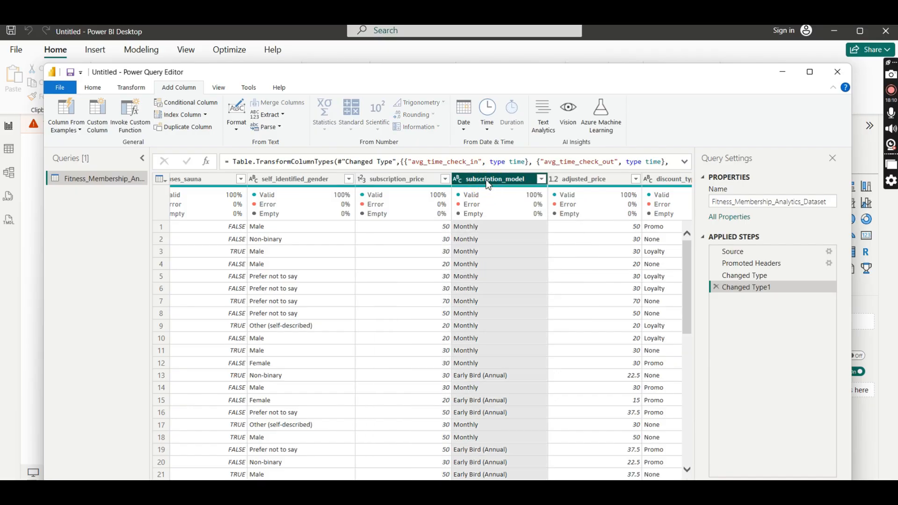
pyautogui.hscroll(5, 421, 327)
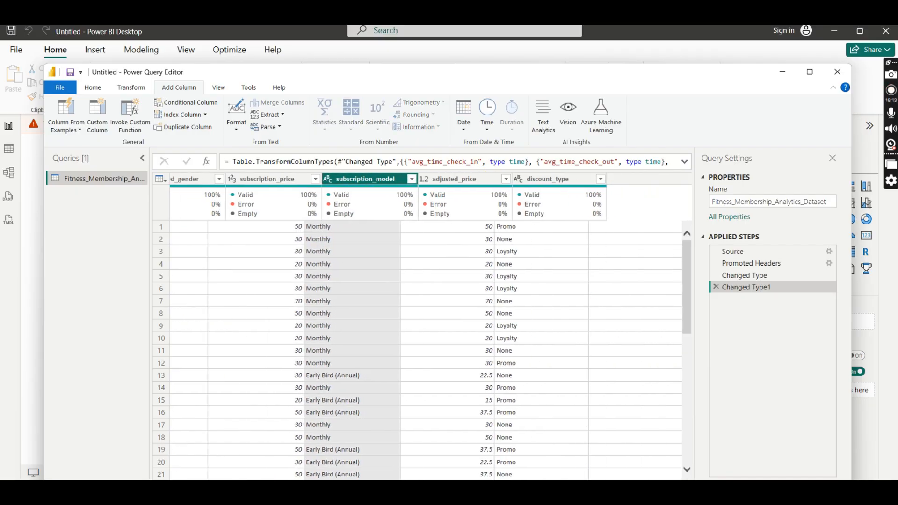
pyautogui.click(313, 180)
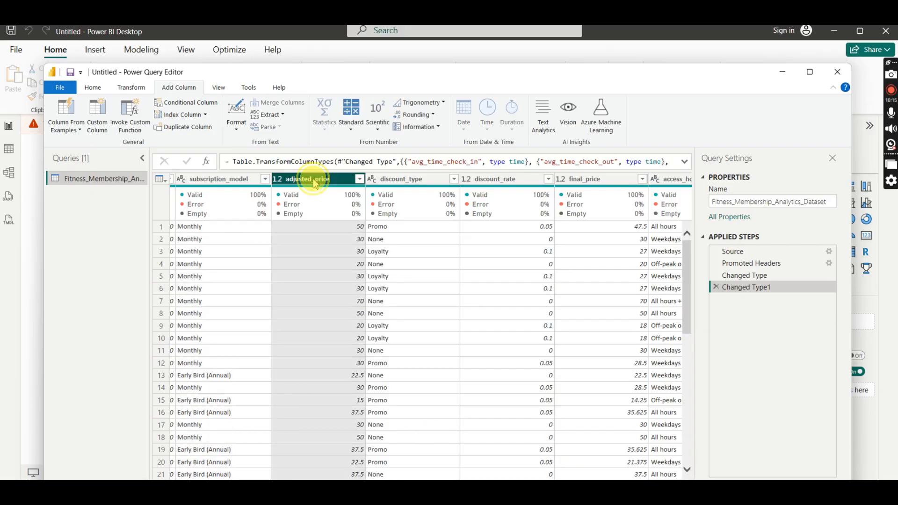
pyautogui.click(277, 179)
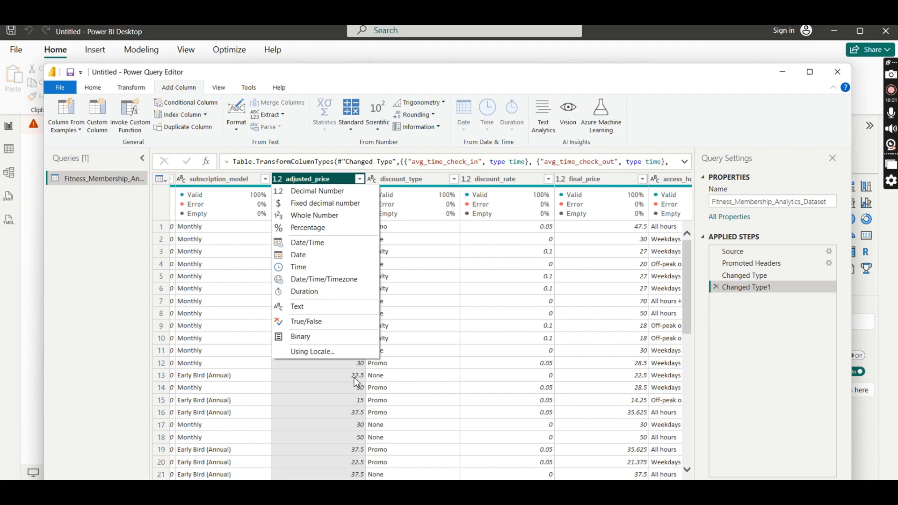
pyautogui.click(342, 183)
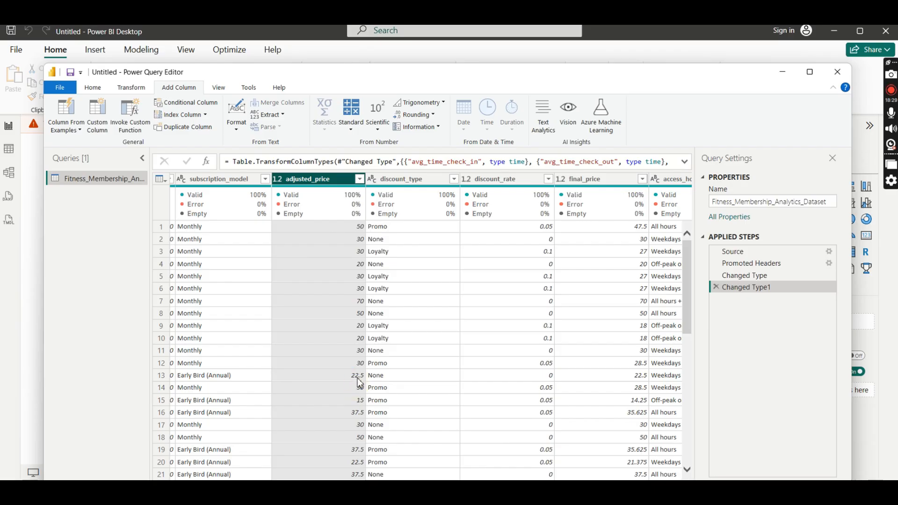
pyautogui.click(360, 411)
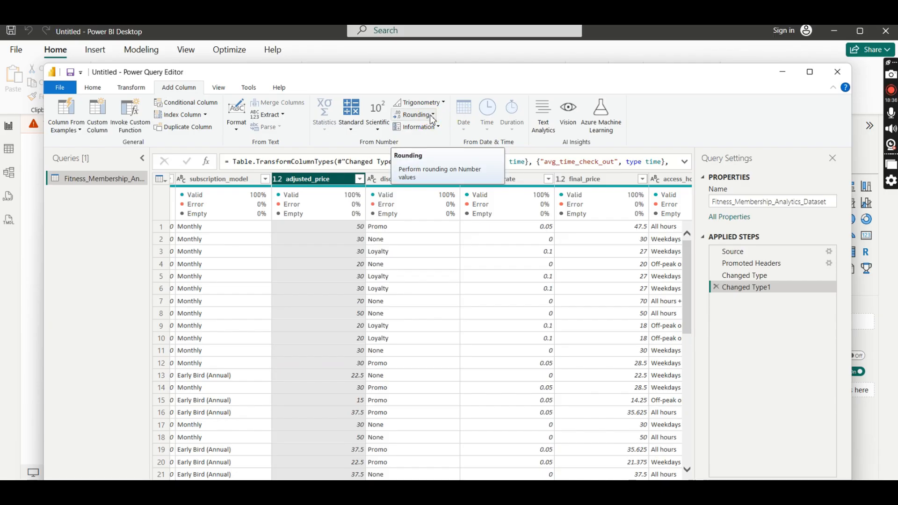
# - Try rounding the adjusted_price column to 0 decimal places and remove the rounding from the applied steps
pyautogui.click(99, 88)
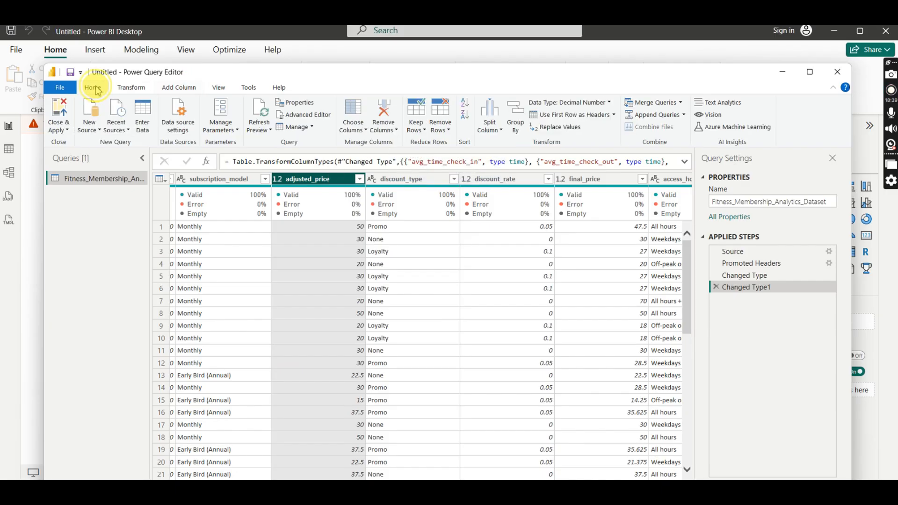
pyautogui.click(127, 88)
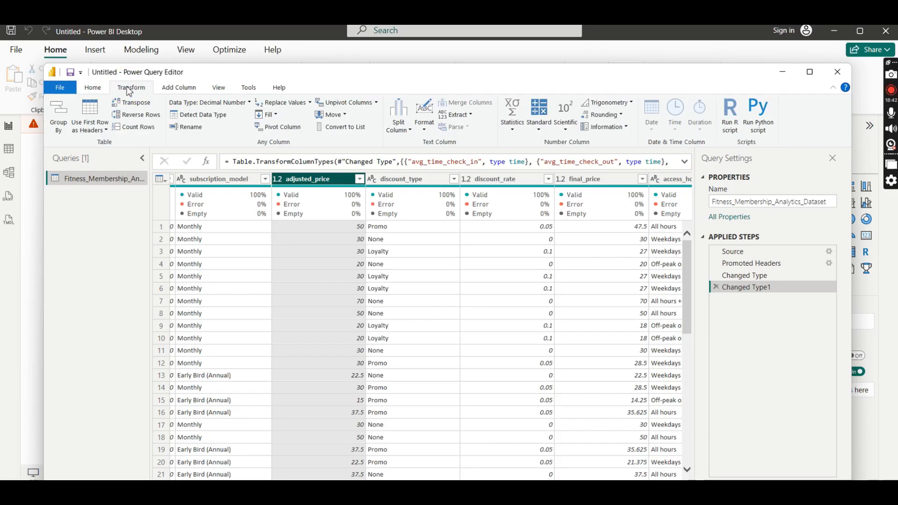
pyautogui.click(180, 88)
pyautogui.click(133, 88)
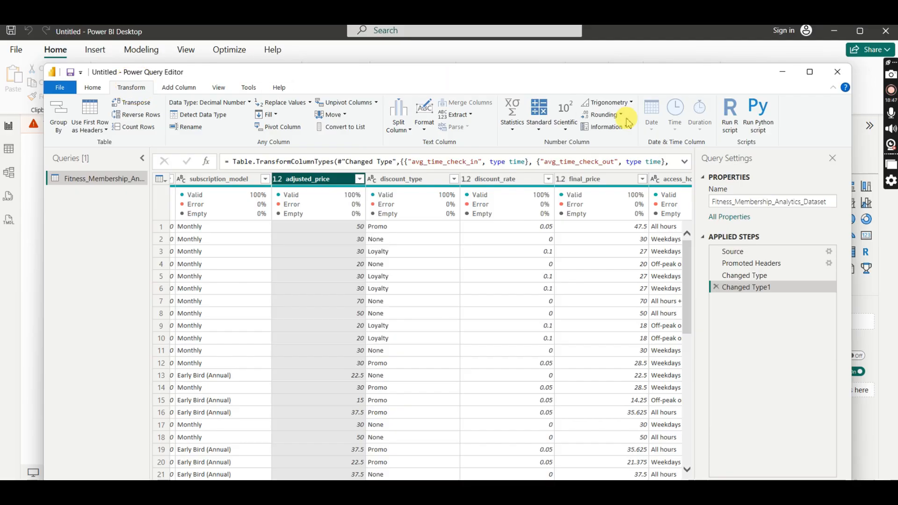
pyautogui.click(310, 180)
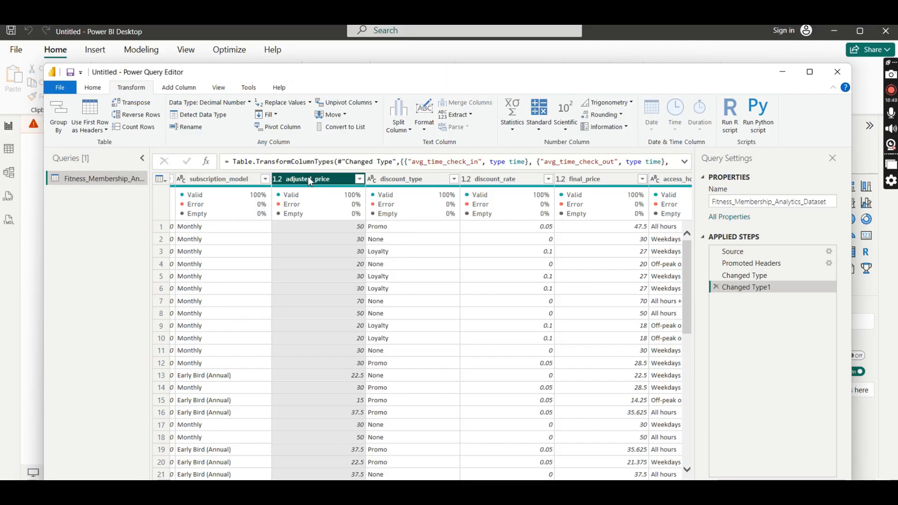
pyautogui.click(622, 116)
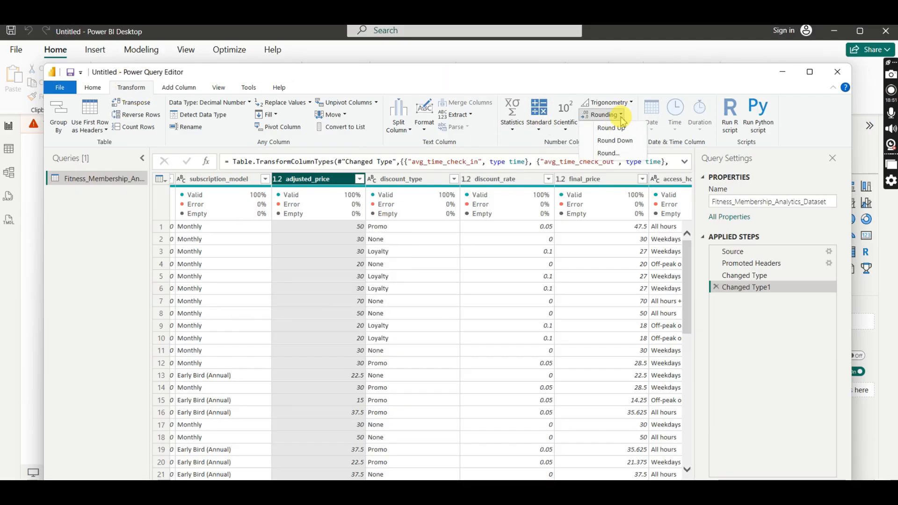
pyautogui.click(613, 152)
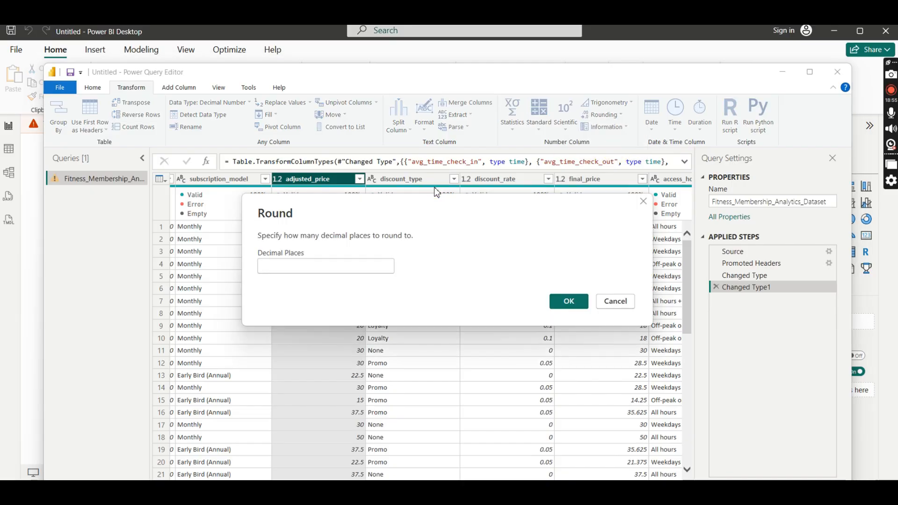
pyautogui.click(272, 267)
pyautogui.write('2')
pyautogui.click(568, 301)
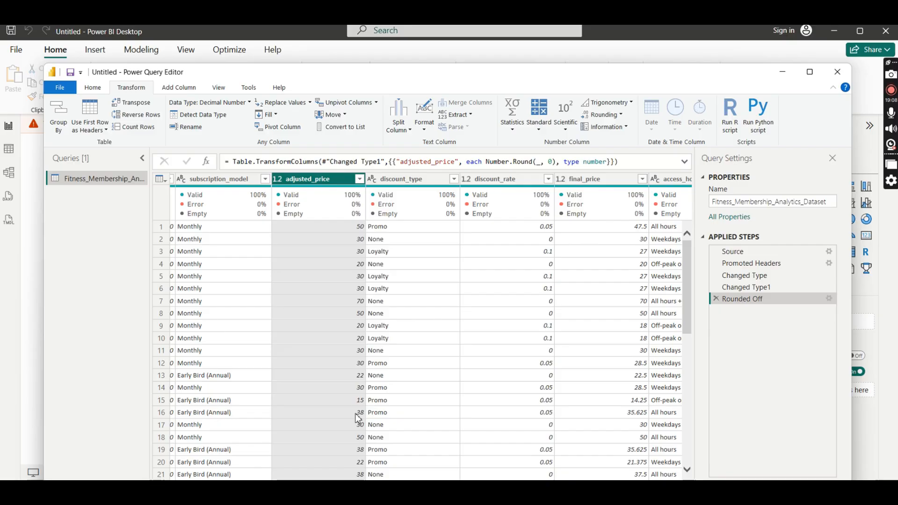
pyautogui.click(716, 299)
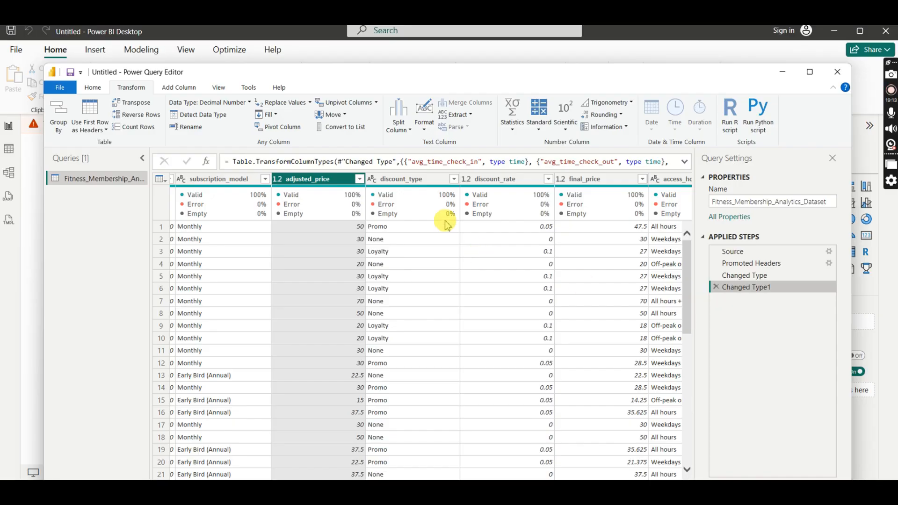
# - Check the discount_type column and set the data type of discount_rate to Percentage
pyautogui.click(401, 181)
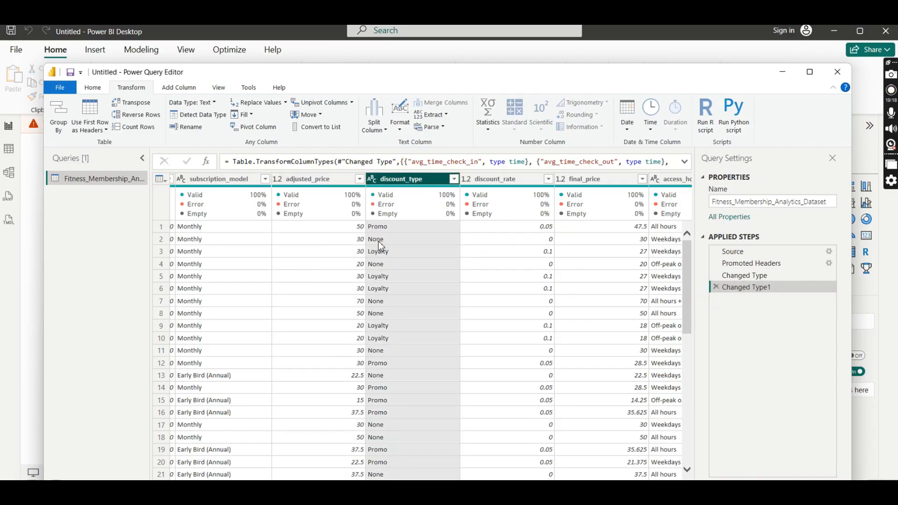
pyautogui.click(507, 182)
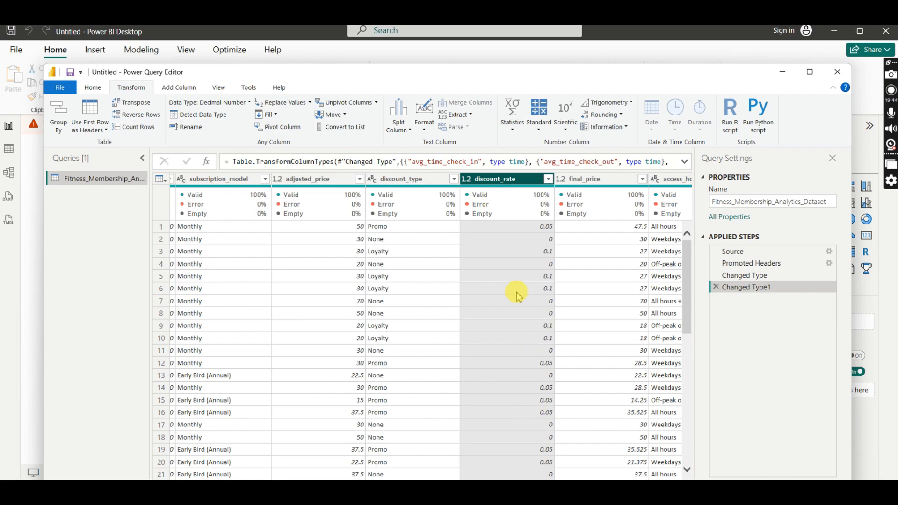
pyautogui.click(466, 180)
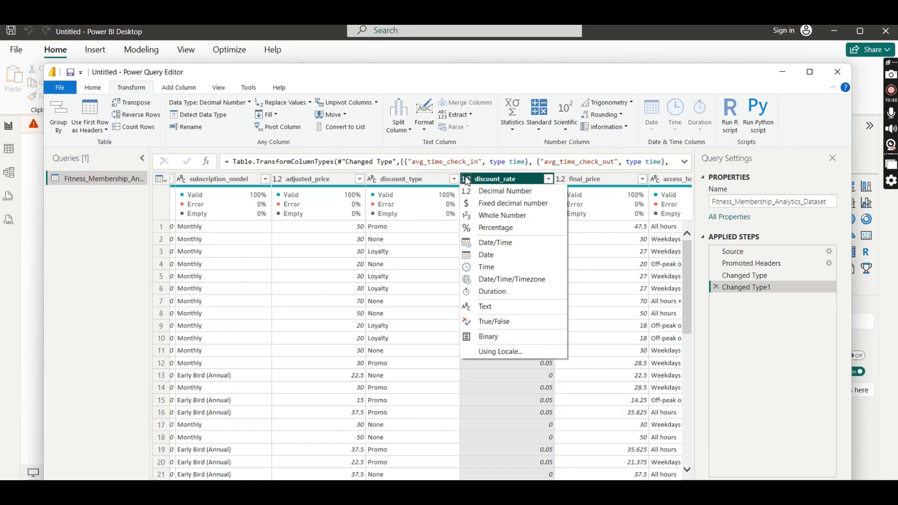
pyautogui.click(495, 227)
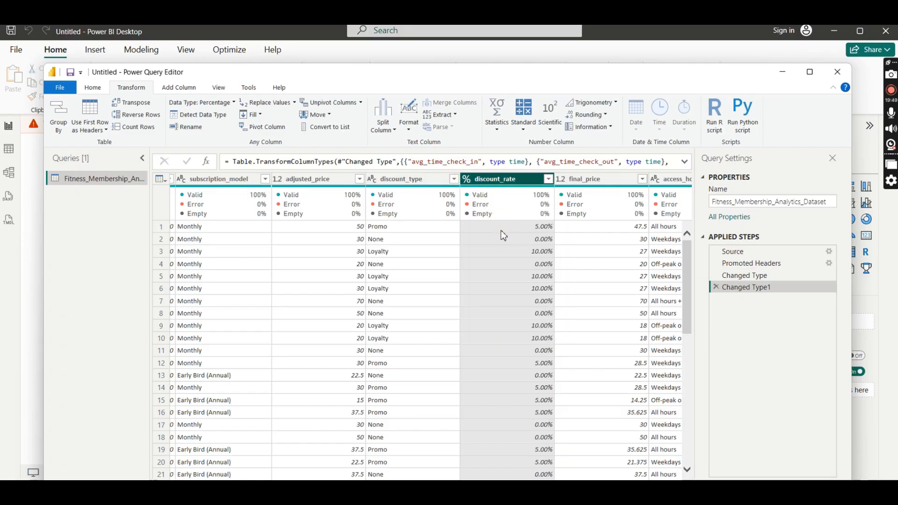
pyautogui.click(543, 232)
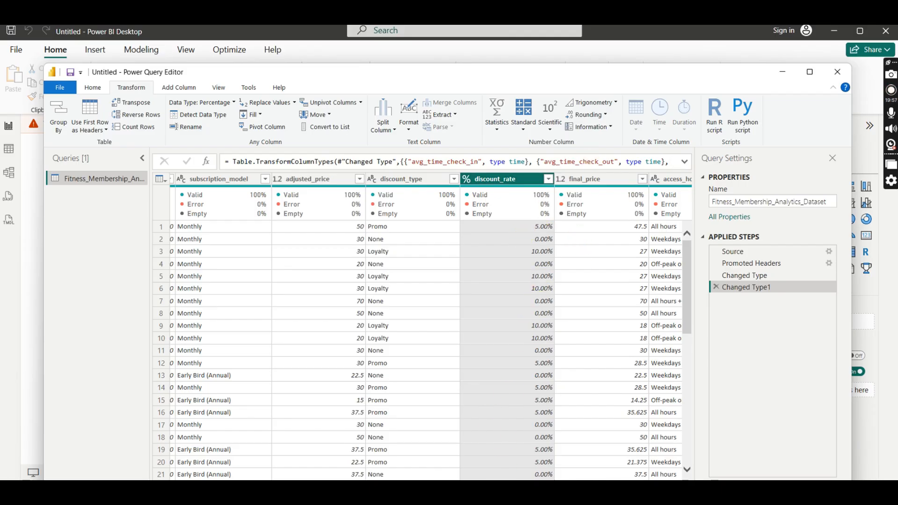
# - Try the True/False data type on final_price and delete the Changed Type1 step
pyautogui.moveTo(406, 486); pyautogui.dragTo(442, 485)
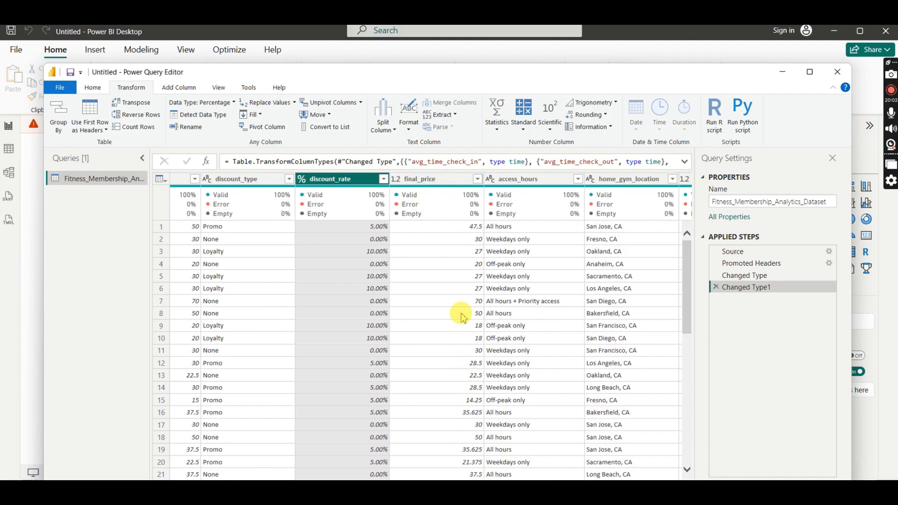
pyautogui.click(395, 181)
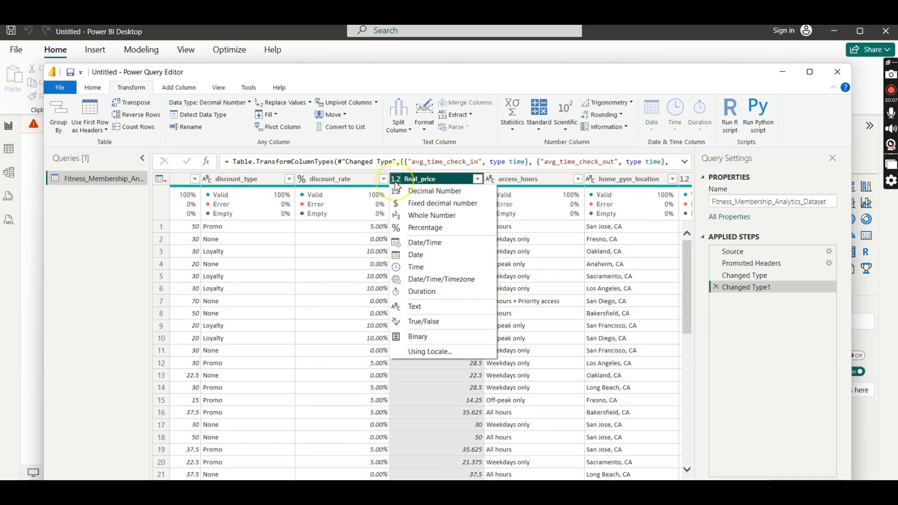
pyautogui.click(417, 416)
pyautogui.click(417, 415)
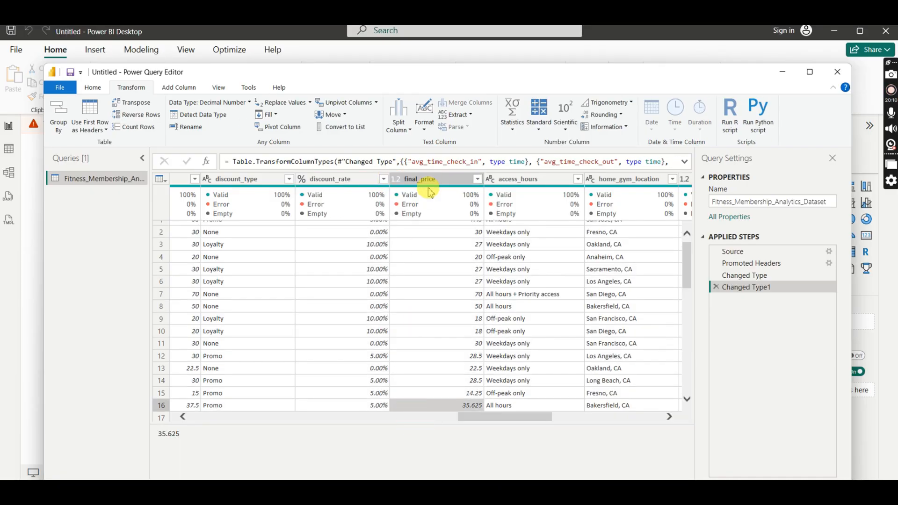
pyautogui.click(435, 183)
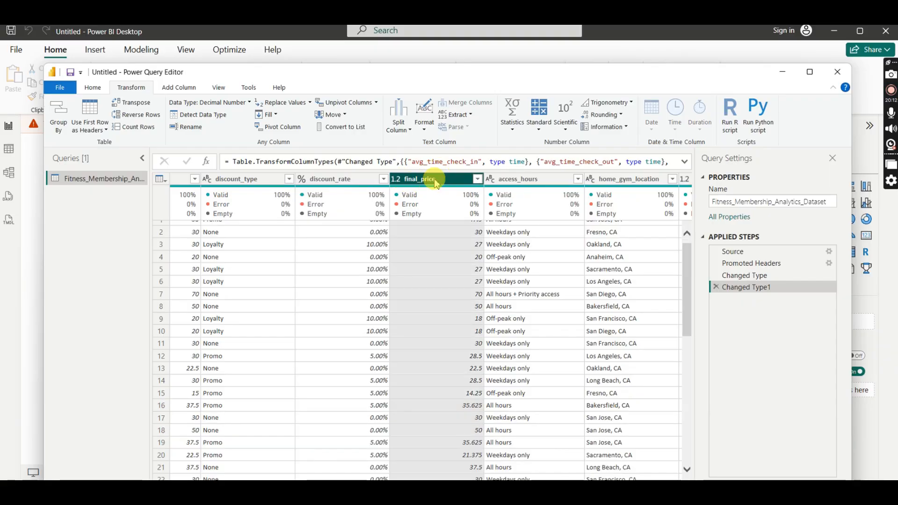
pyautogui.click(397, 179)
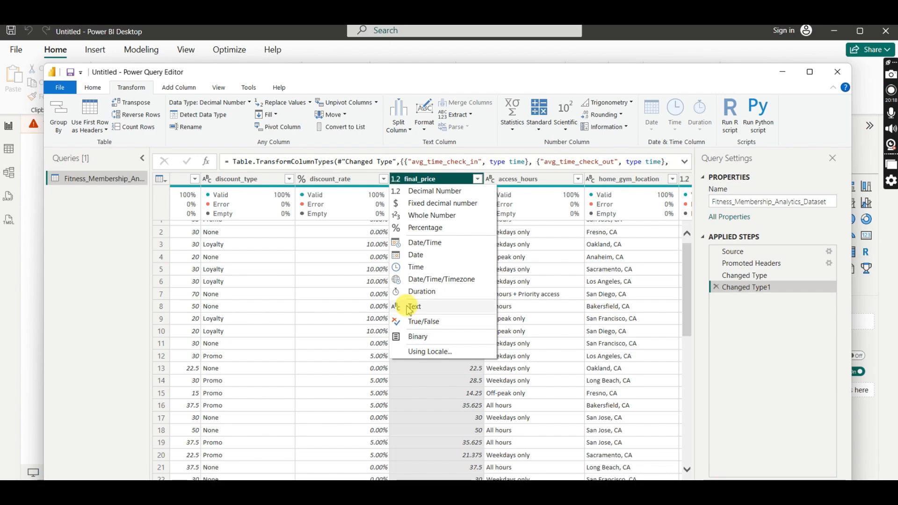
pyautogui.click(421, 323)
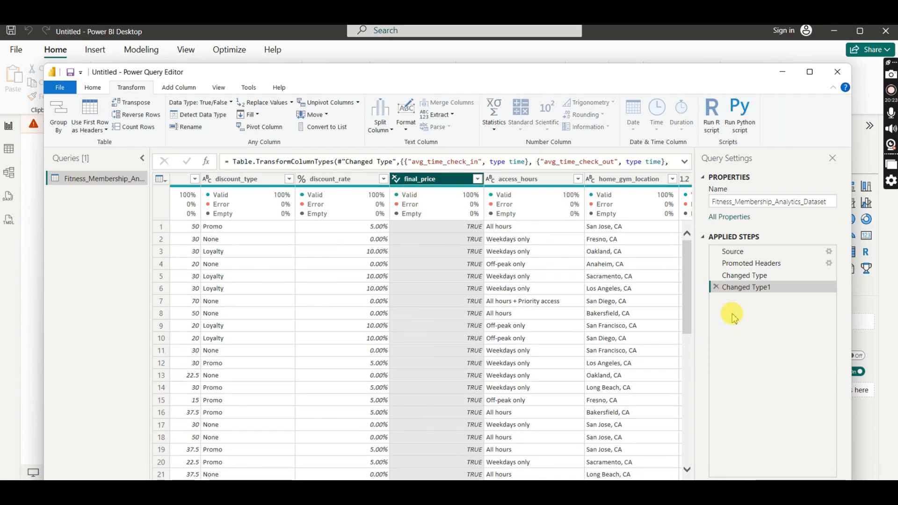
pyautogui.click(716, 287)
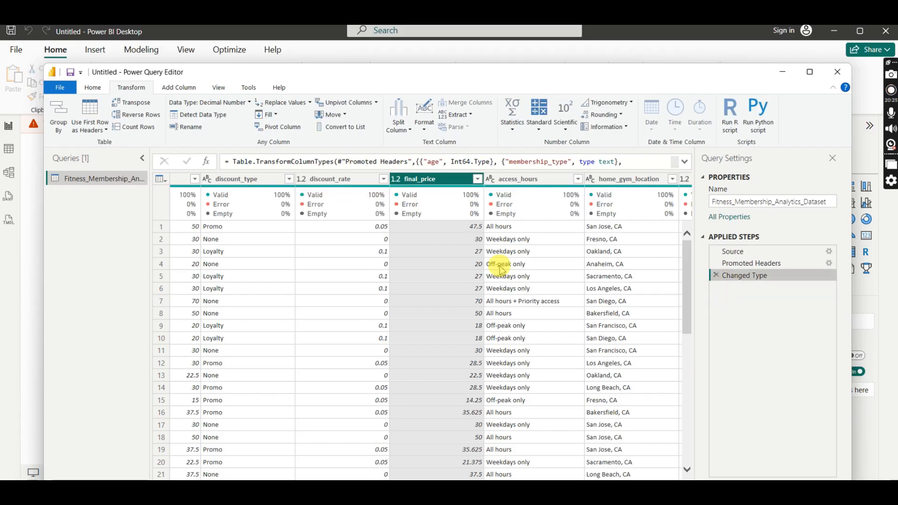
# - Review the data type options of final_price and the values of the access_hours and home_gym_location columns
pyautogui.click(396, 179)
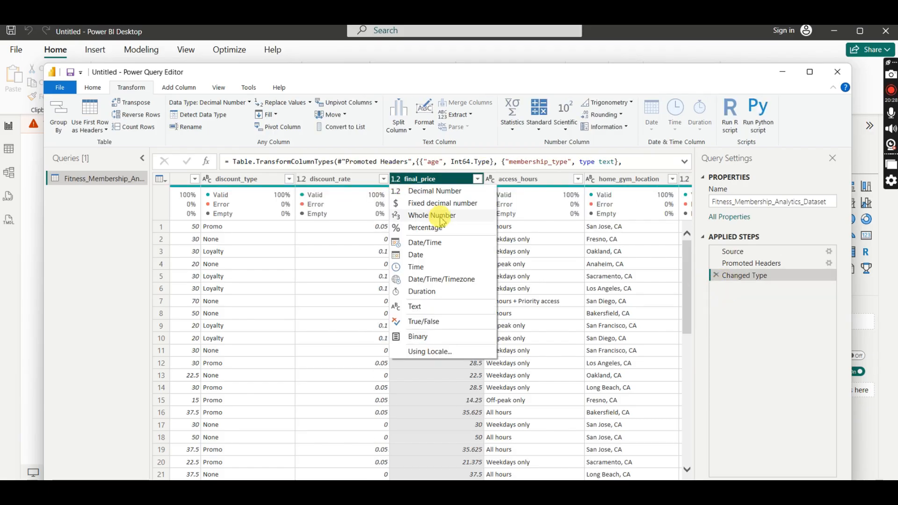
pyautogui.click(540, 179)
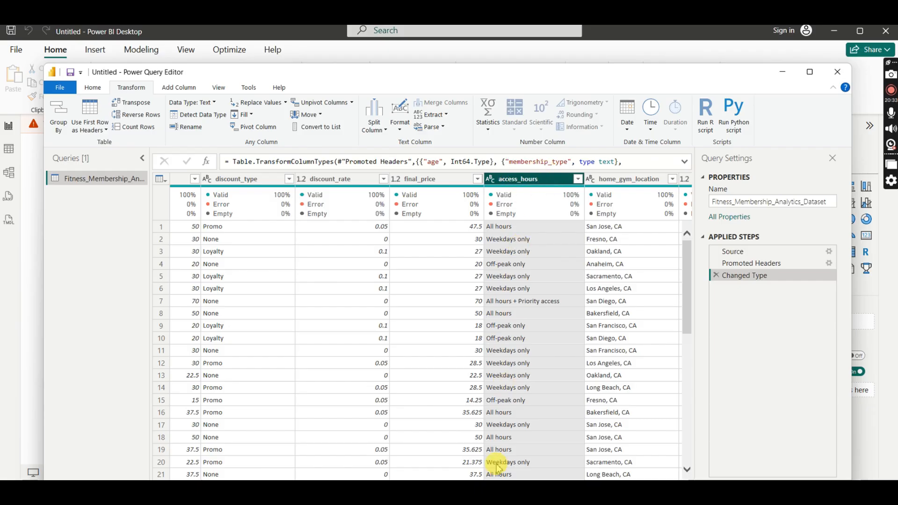
pyautogui.hscroll(3, 519, 451)
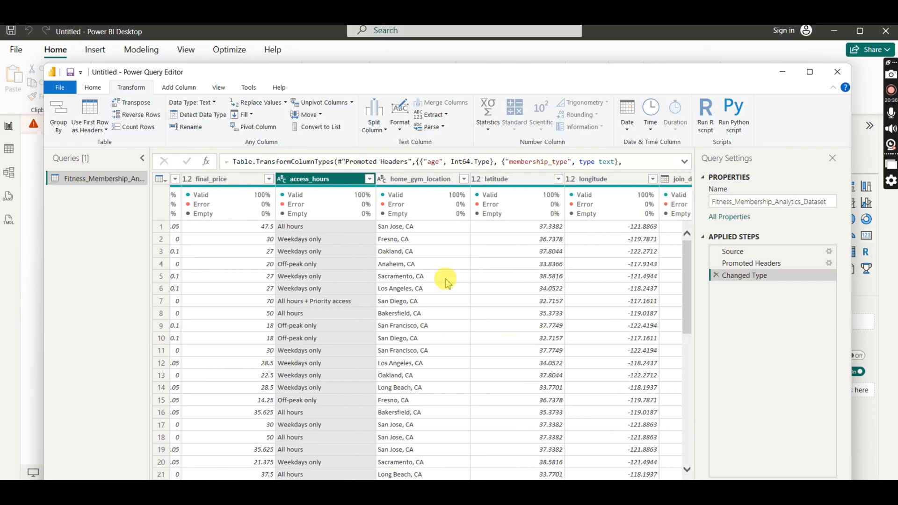
pyautogui.click(401, 181)
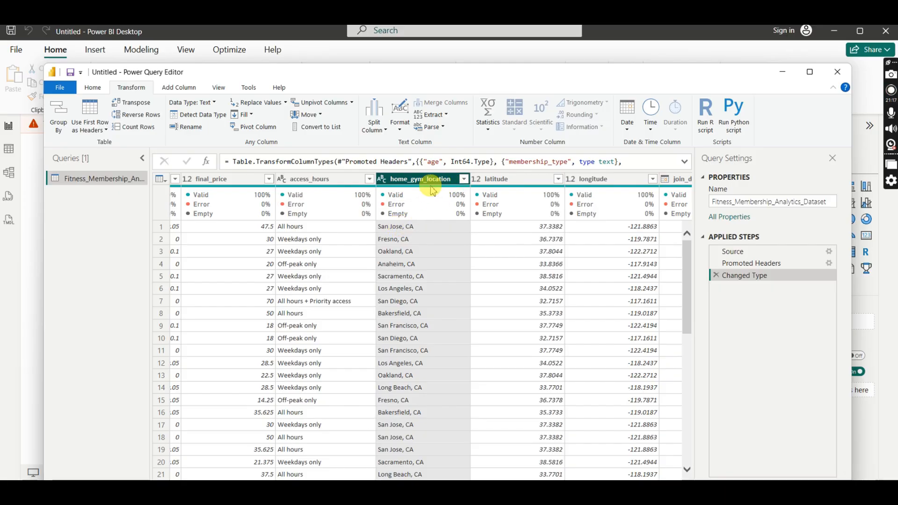
pyautogui.moveTo(428, 189)
pyautogui.click(399, 224)
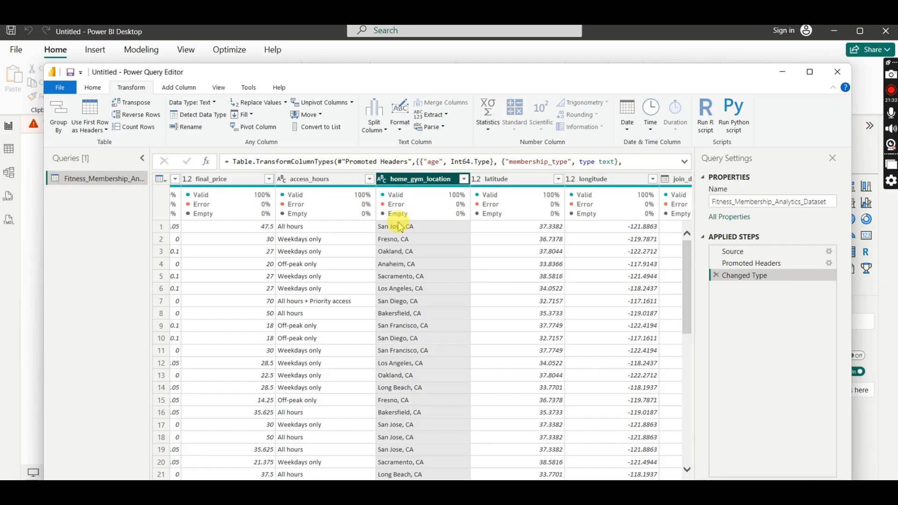
# - Split the home_gym_location column by a custom comma delimiter at each occurrence
pyautogui.rightClick(437, 183)
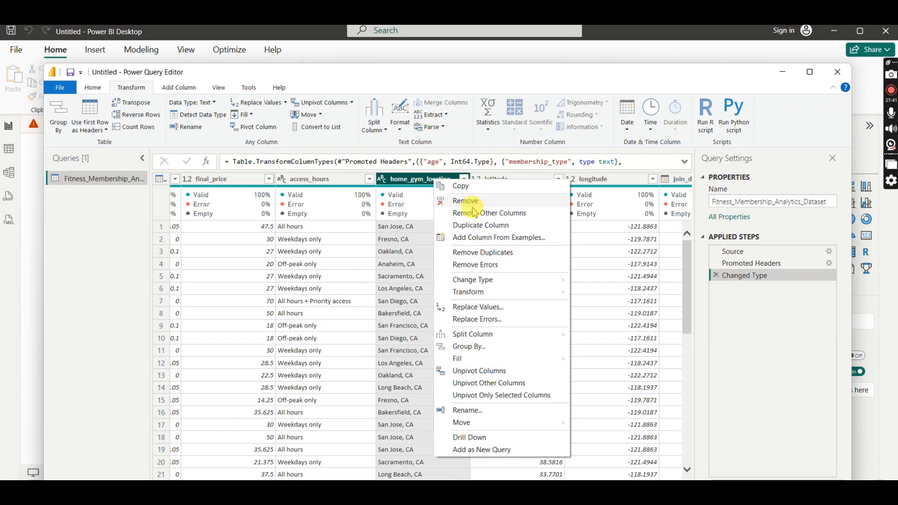
pyautogui.click(475, 226)
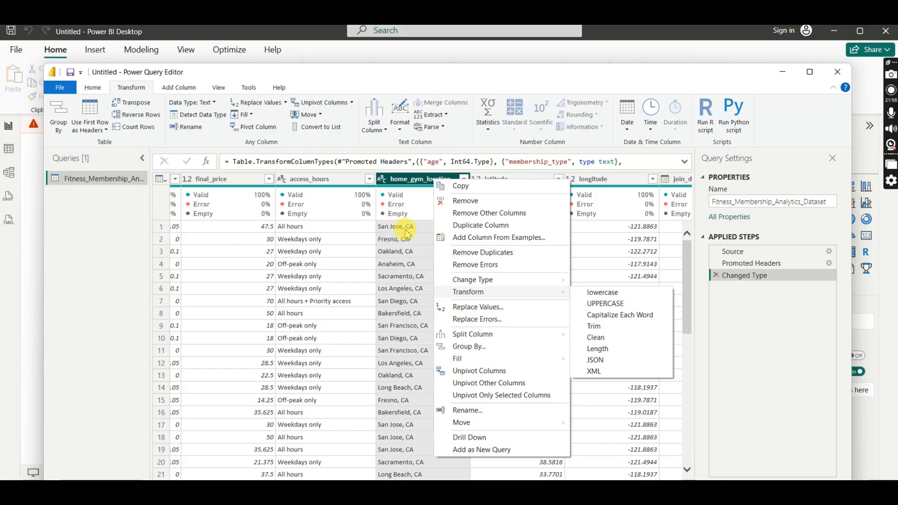
pyautogui.moveTo(478, 335)
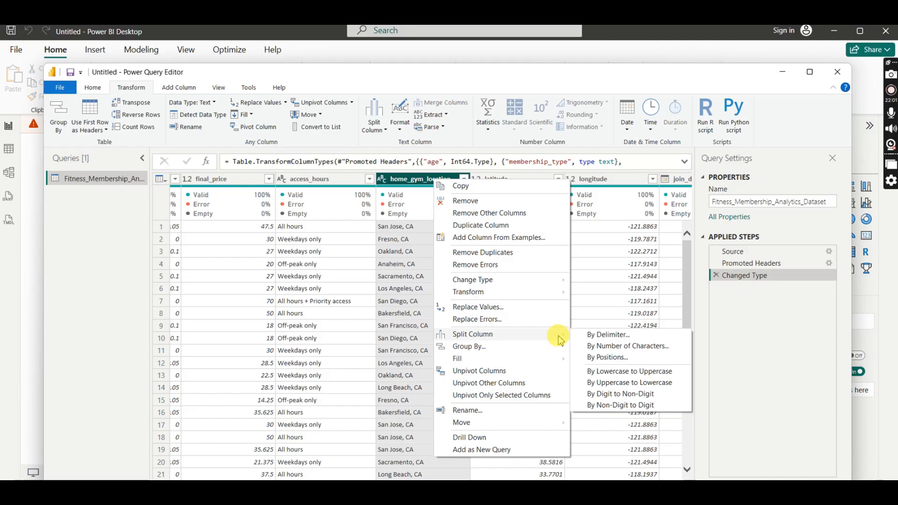
pyautogui.click(621, 334)
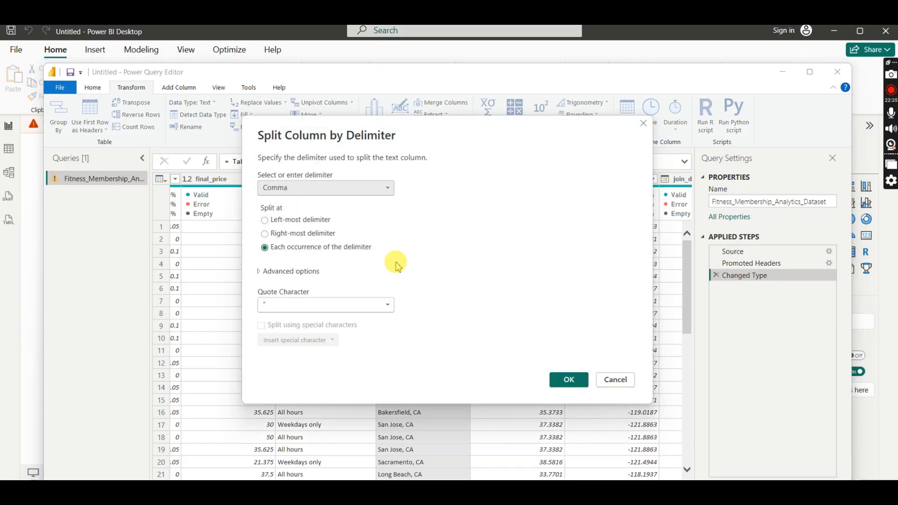
pyautogui.click(388, 189)
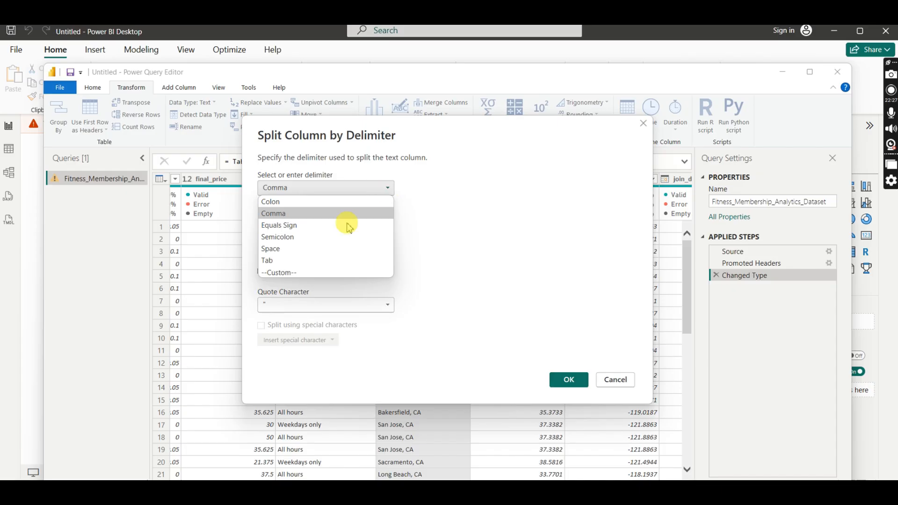
pyautogui.click(285, 273)
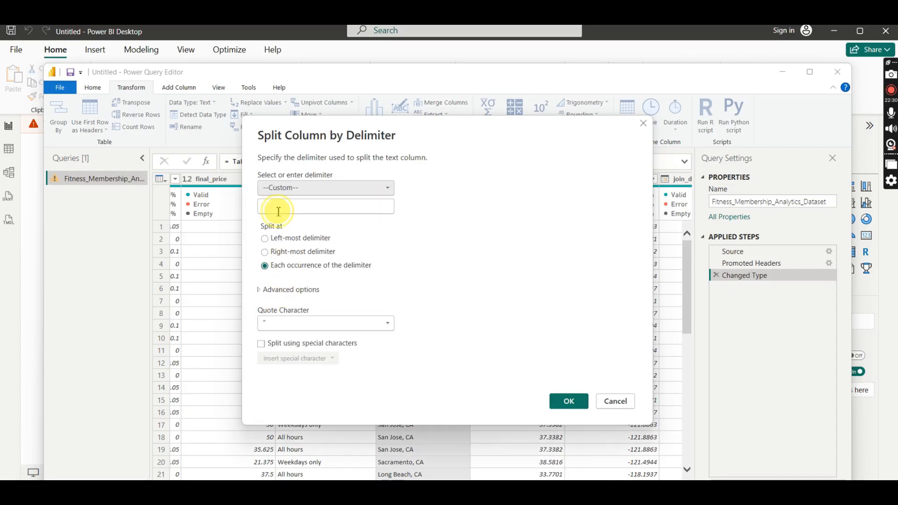
pyautogui.click(279, 209)
pyautogui.write(',')
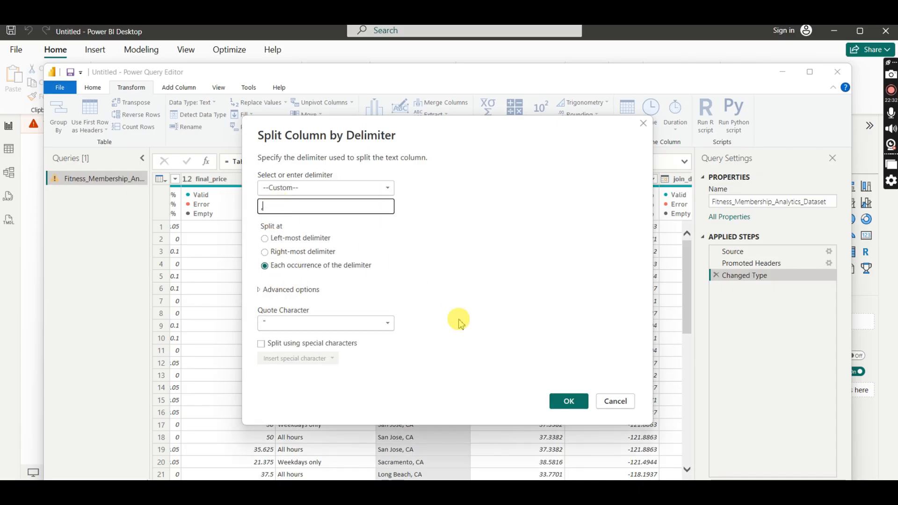
pyautogui.click(571, 404)
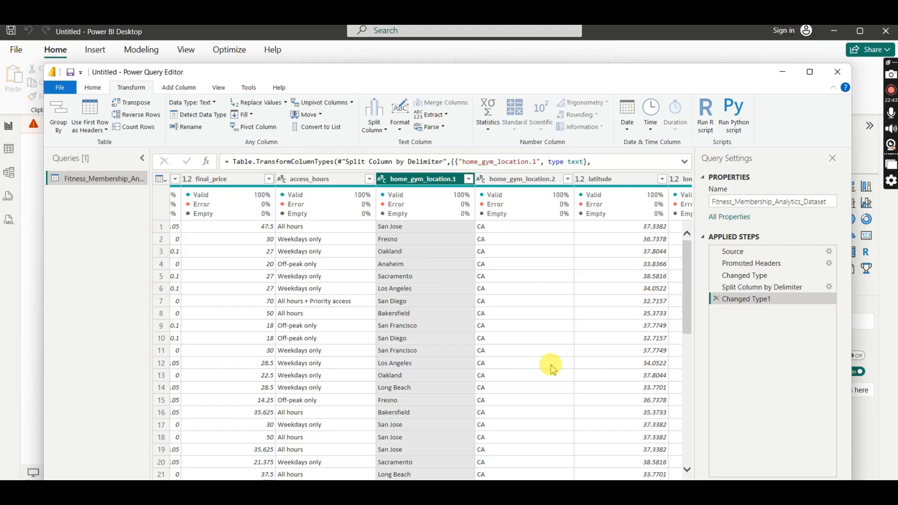
# - Rename the home_gym_location.1 column to State
pyautogui.doubleClick(452, 179)
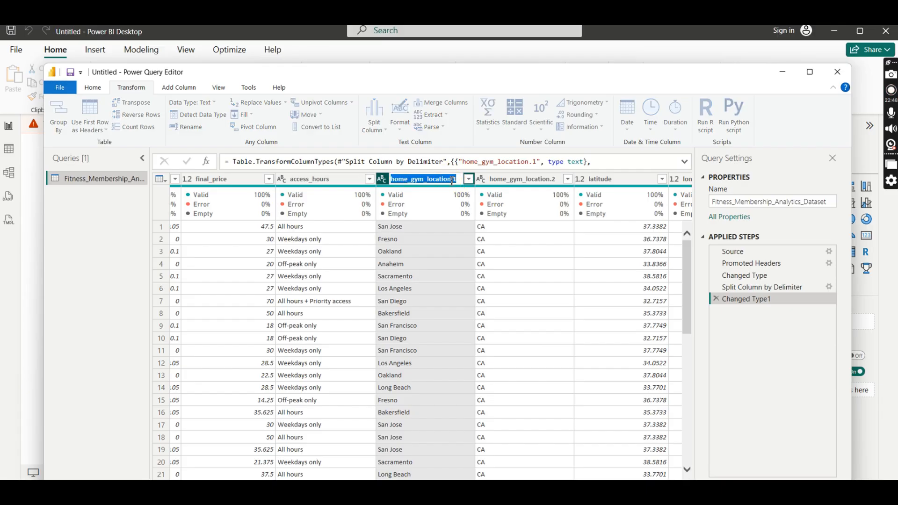
pyautogui.write('State')
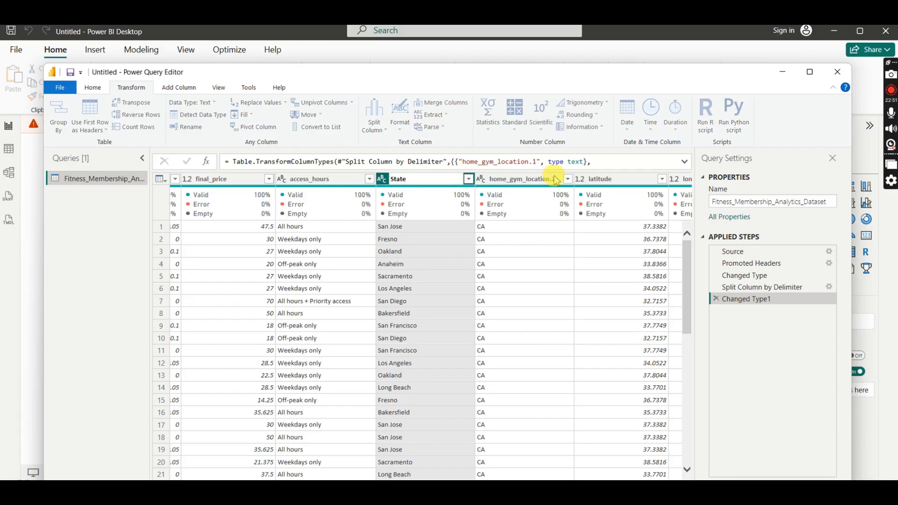
# - Rename the home_gym_location.2 column to City
pyautogui.press('Return')
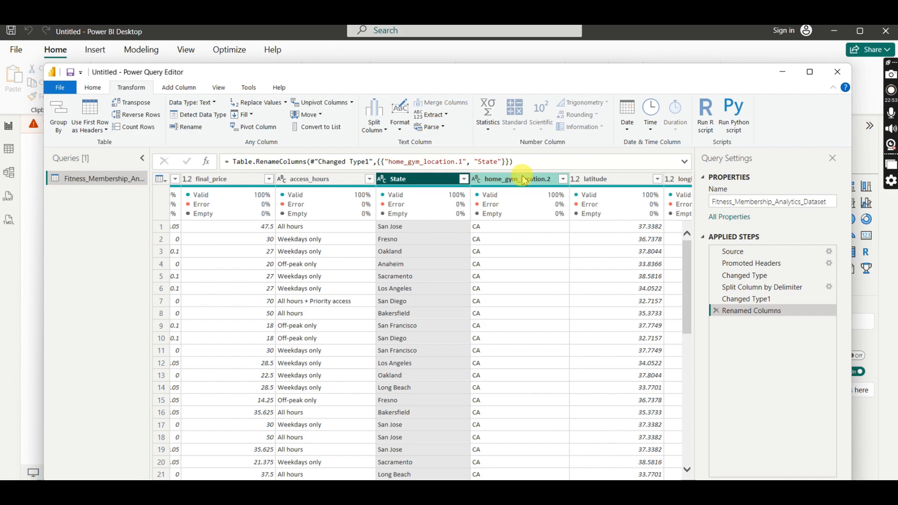
pyautogui.doubleClick(526, 179)
pyautogui.write('City')
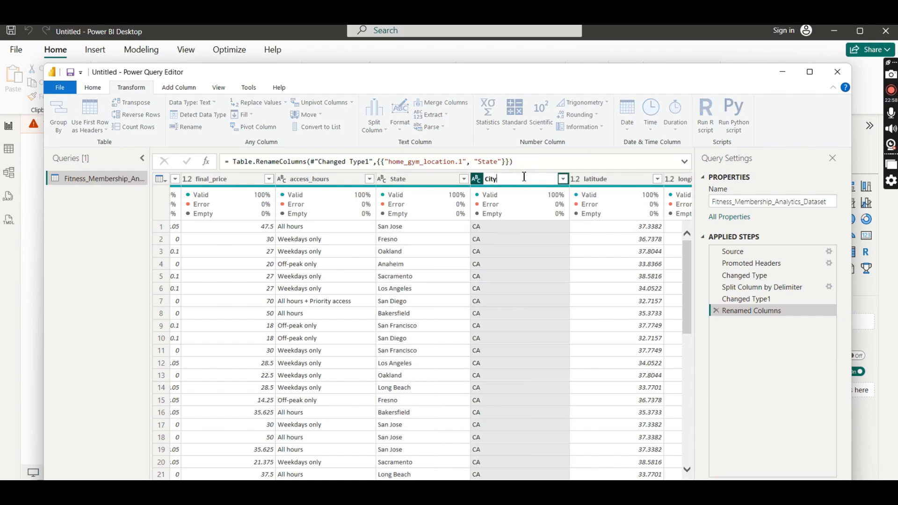
pyautogui.press('Return')
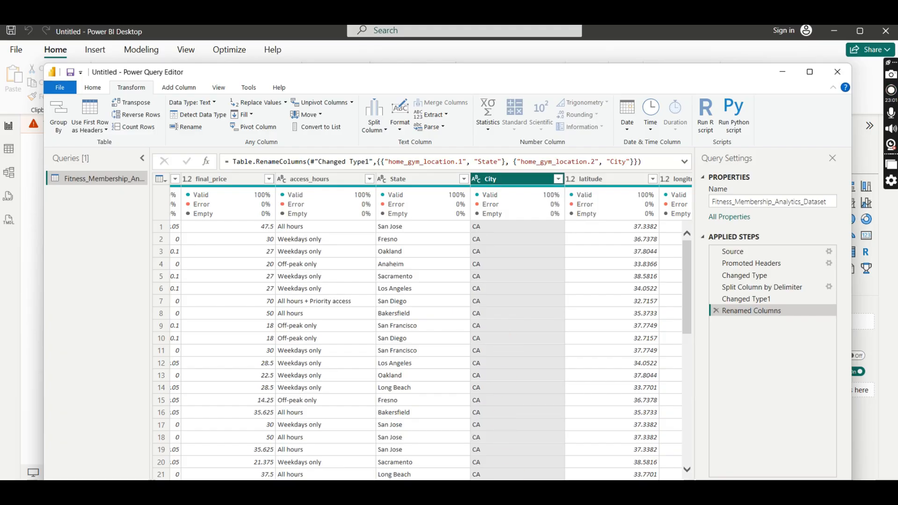
# - Review the State, City, latitude and longitude columns and check the data type options available for State
pyautogui.hscroll(5, 421, 328)
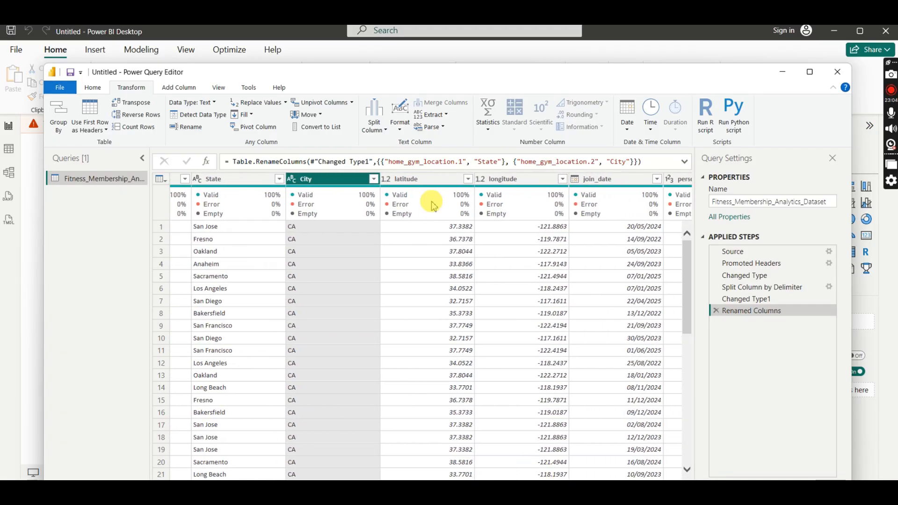
pyautogui.click(421, 179)
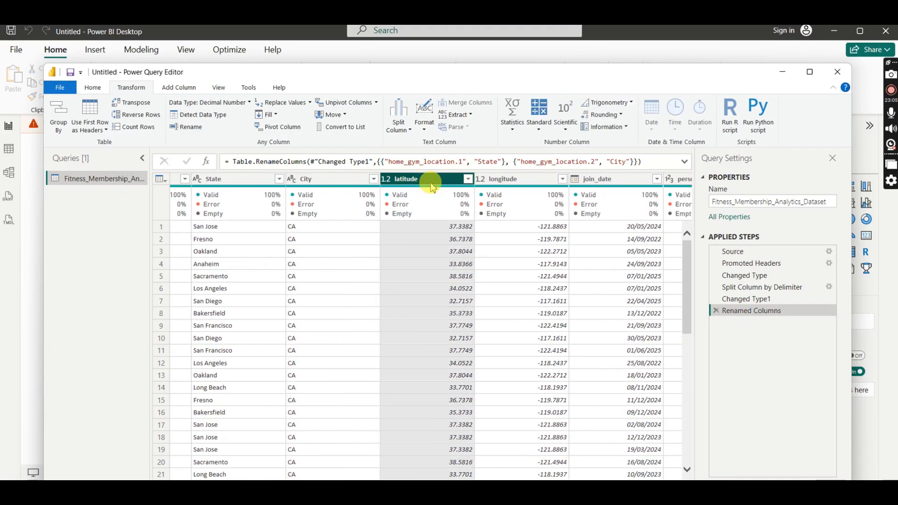
pyautogui.click(519, 179)
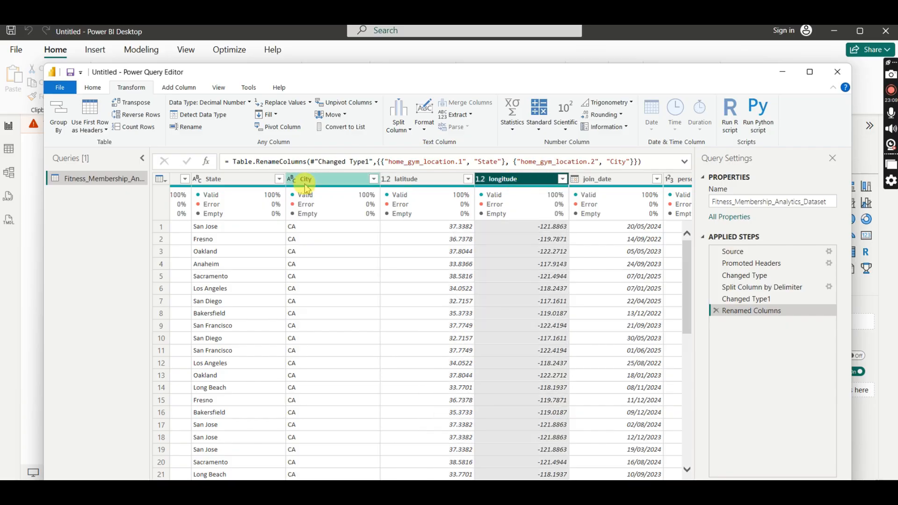
pyautogui.click(302, 180)
pyautogui.click(230, 182)
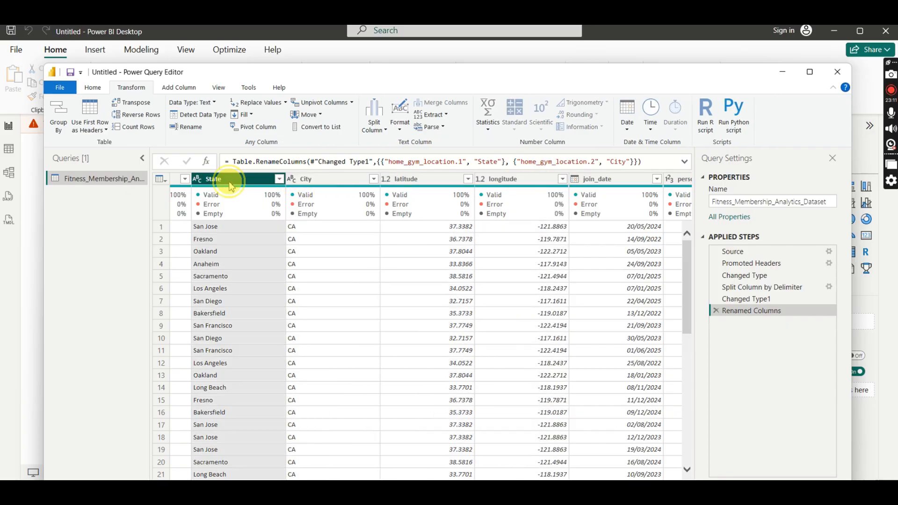
pyautogui.click(199, 183)
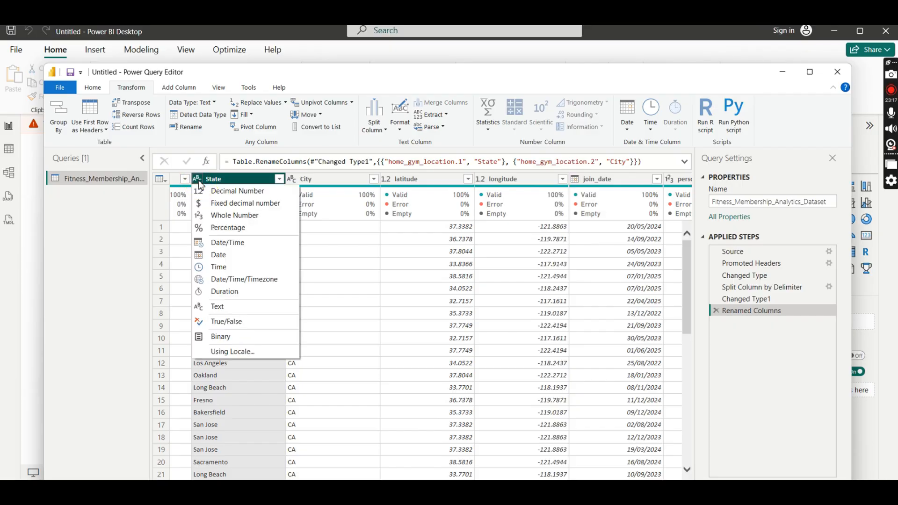
pyautogui.click(199, 183)
pyautogui.click(199, 183)
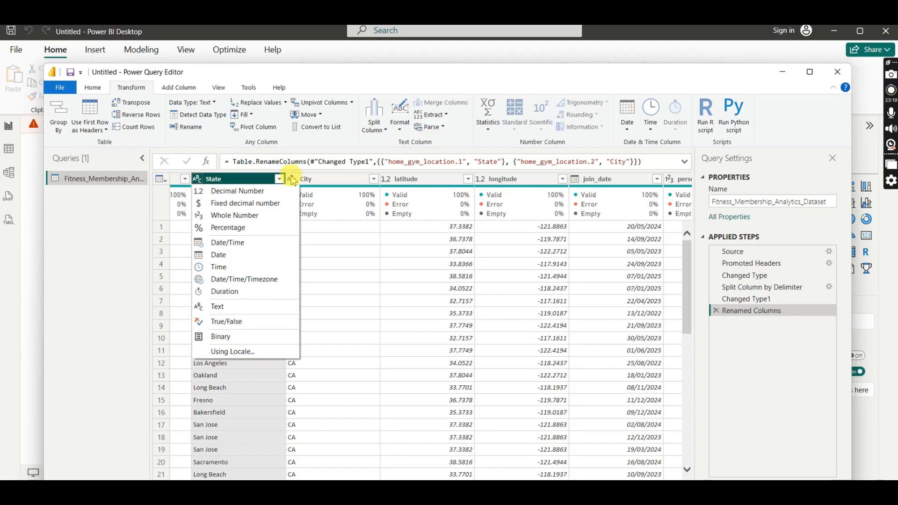
pyautogui.click(343, 182)
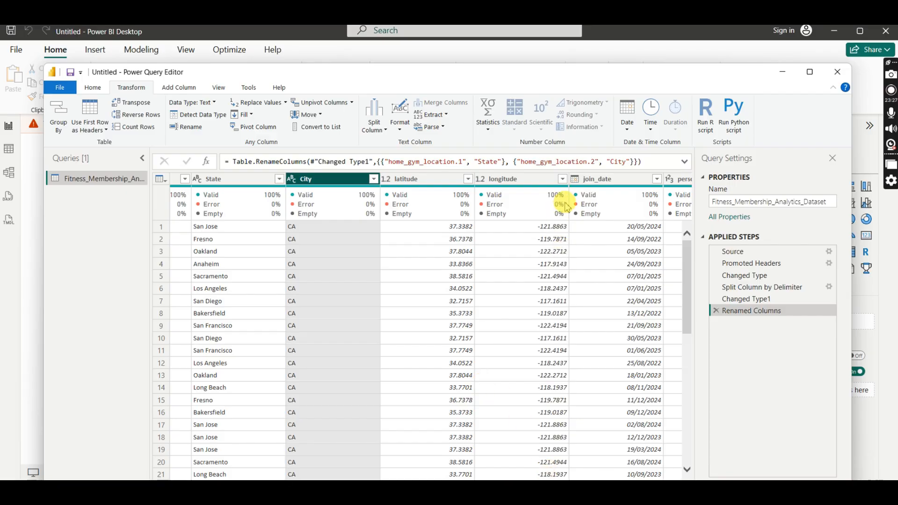
# - Examine the values and data types of the join_date, personal_training_hours, multi_location_access and last_visit_date columns
pyautogui.hscroll(3, 515, 276)
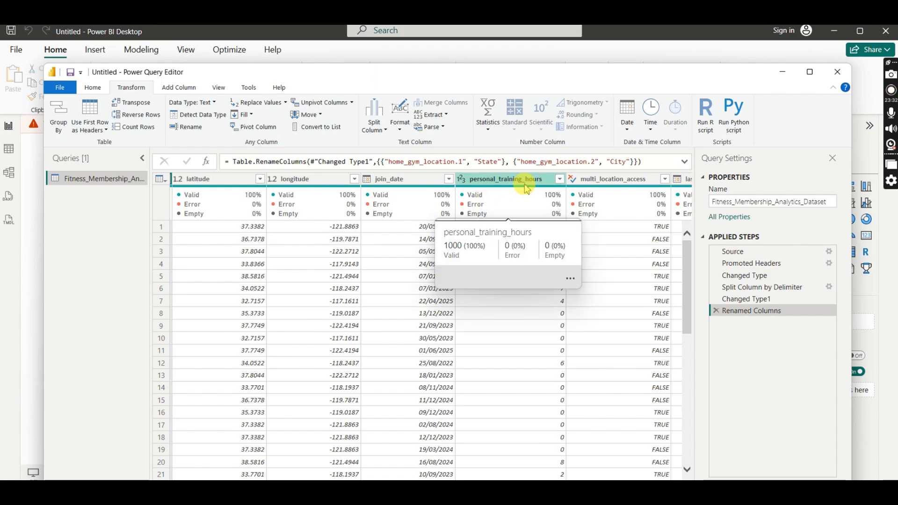
pyautogui.click(475, 181)
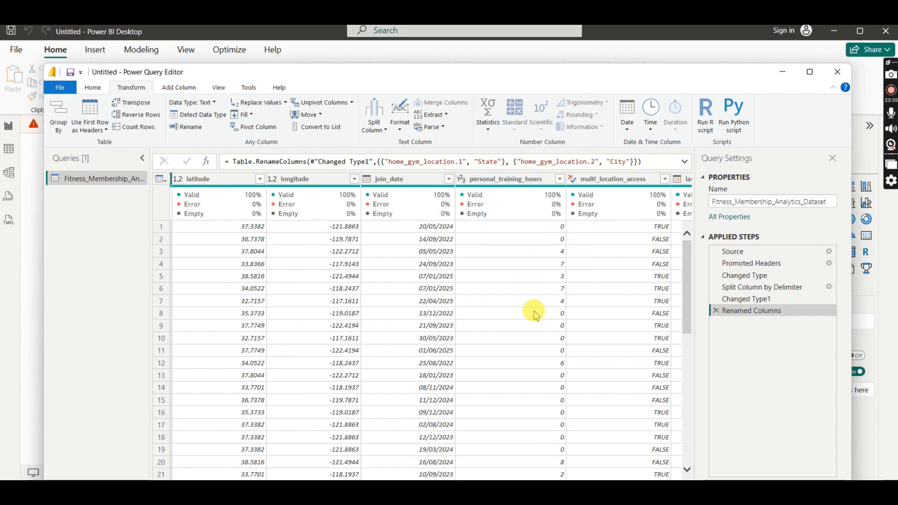
pyautogui.hscroll(2, 580, 421)
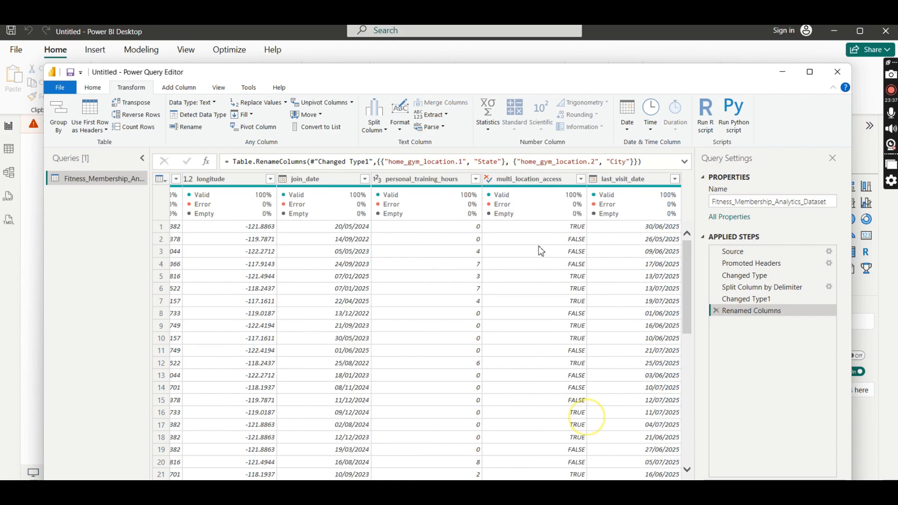
pyautogui.moveTo(544, 206)
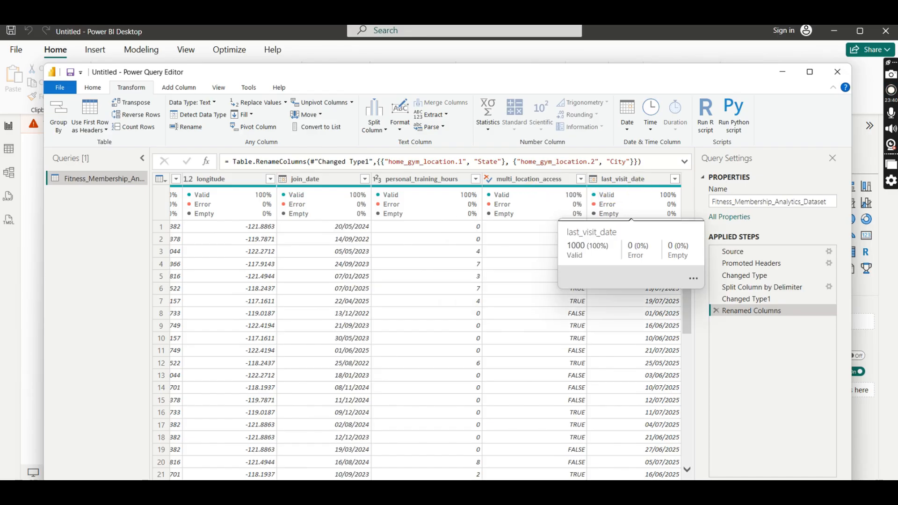
pyautogui.hscroll(-2, 421, 351)
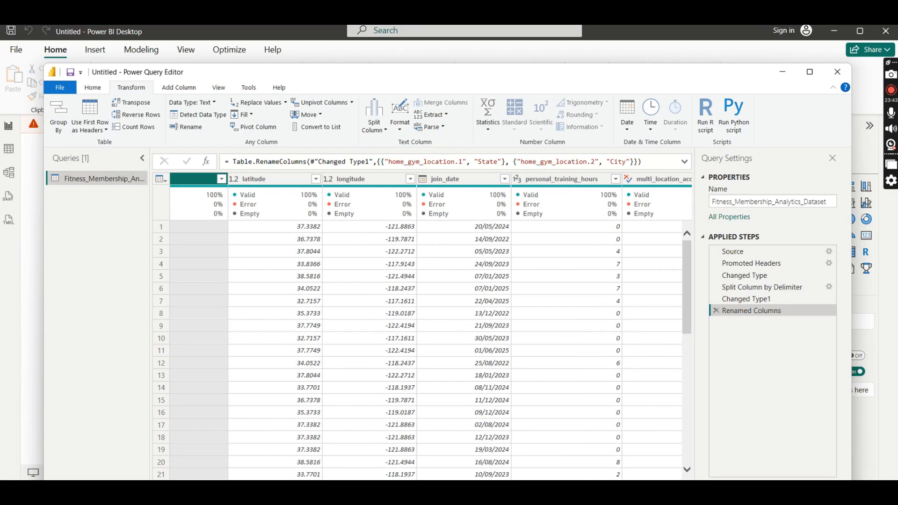
# - Load the full list of distinct values in the age column's filter and review the range of ages
pyautogui.moveTo(536, 489); pyautogui.dragTo(216, 482)
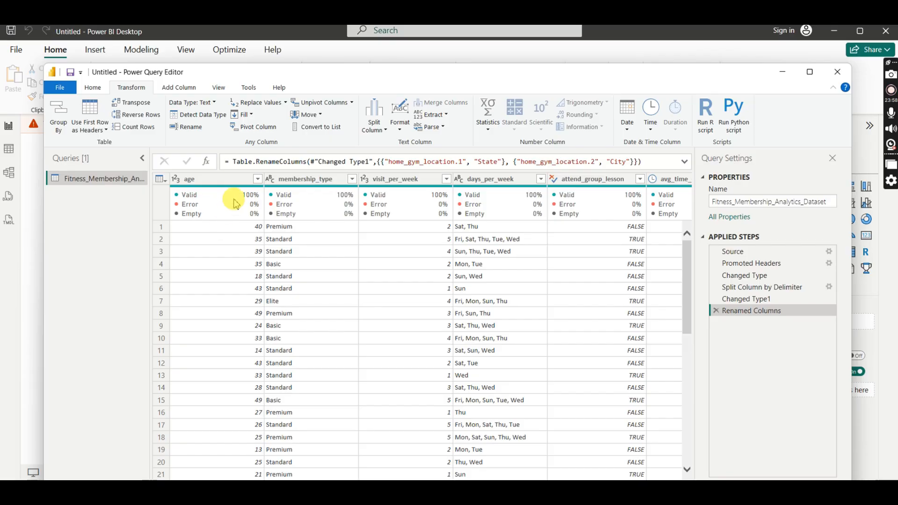
pyautogui.click(225, 179)
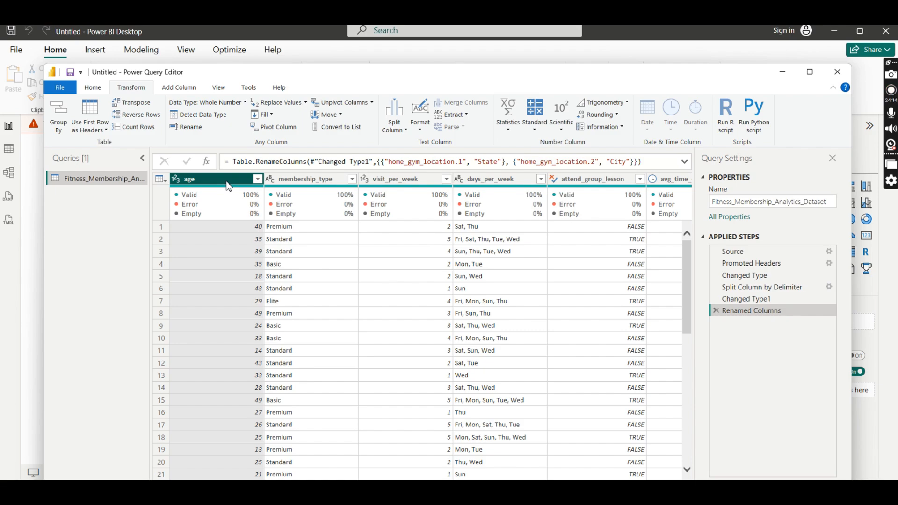
pyautogui.click(257, 179)
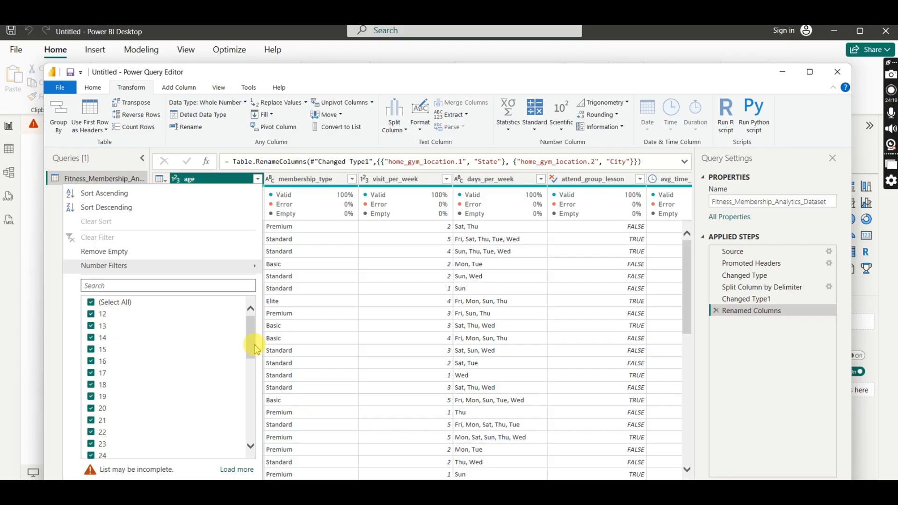
pyautogui.click(236, 470)
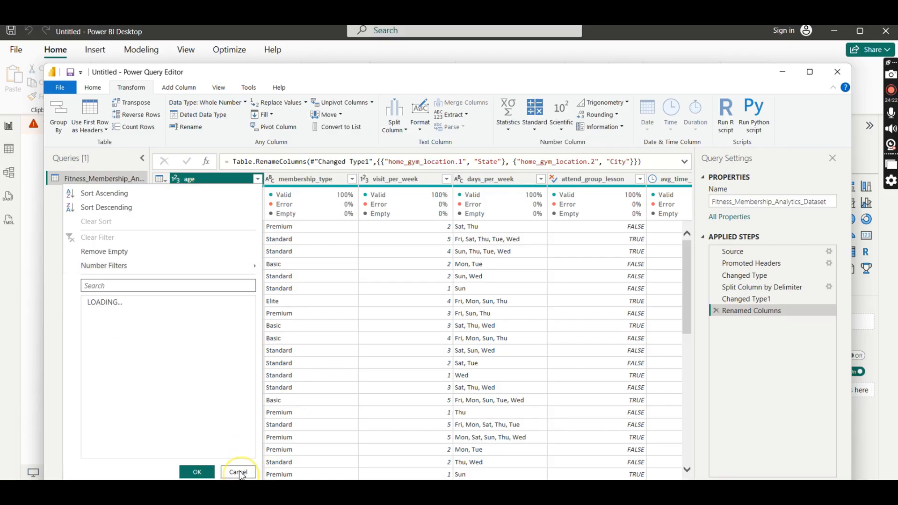
pyautogui.moveTo(248, 342); pyautogui.dragTo(251, 432)
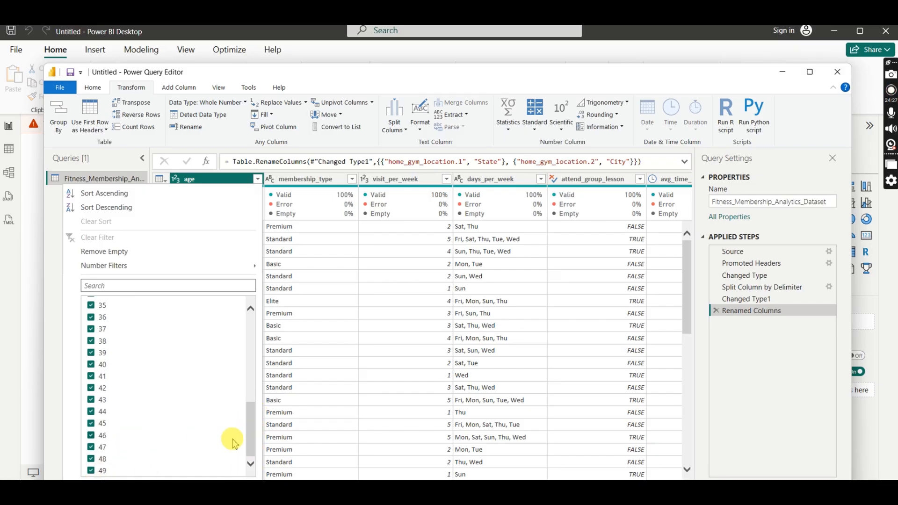
pyautogui.moveTo(251, 442); pyautogui.dragTo(251, 321)
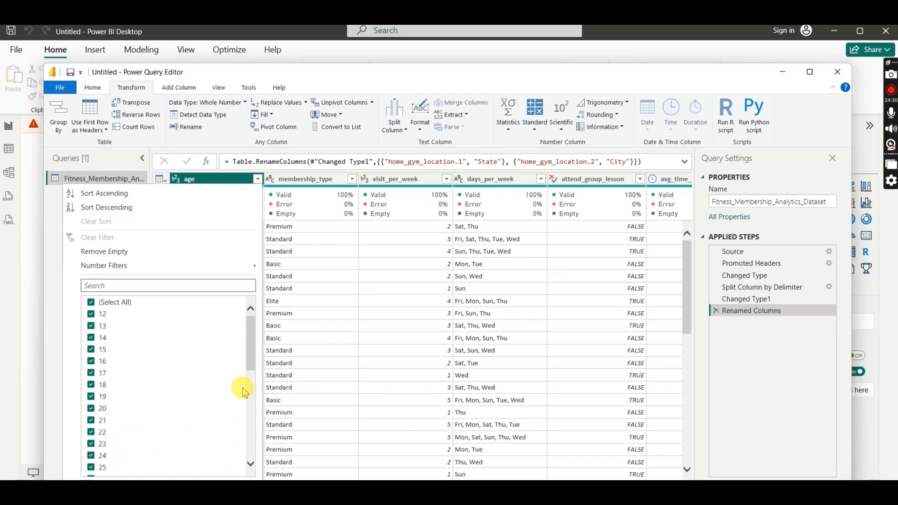
pyautogui.click(257, 179)
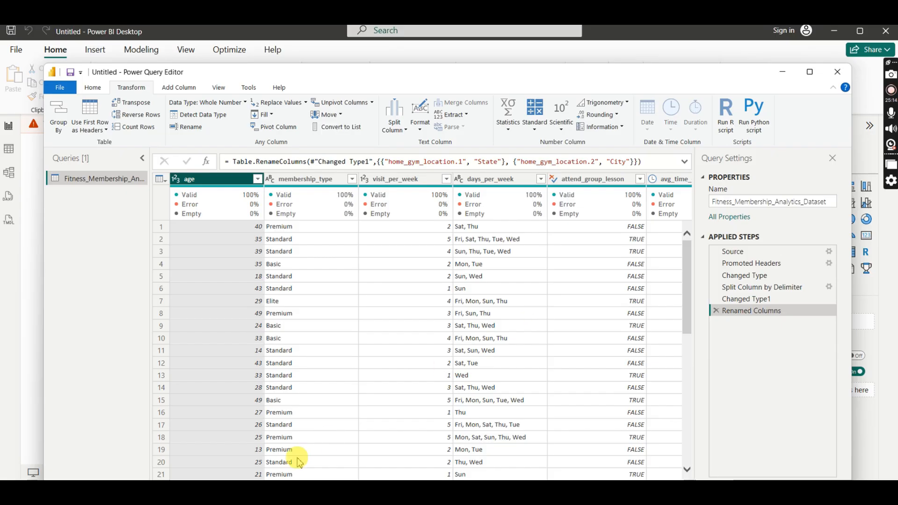
# - Start a new conditional column named Age_Bracket and look over the columns available for its condition
pyautogui.moveTo(255, 484); pyautogui.dragTo(655, 485)
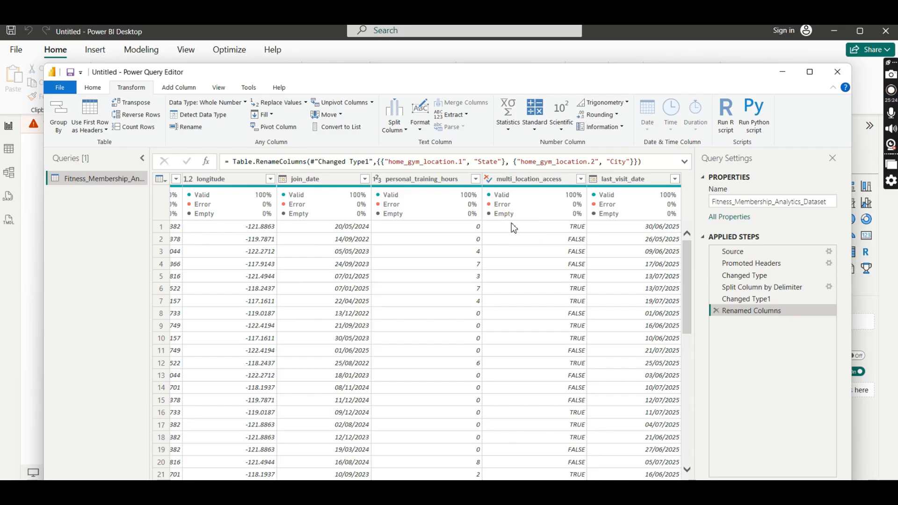
pyautogui.click(174, 89)
pyautogui.click(181, 90)
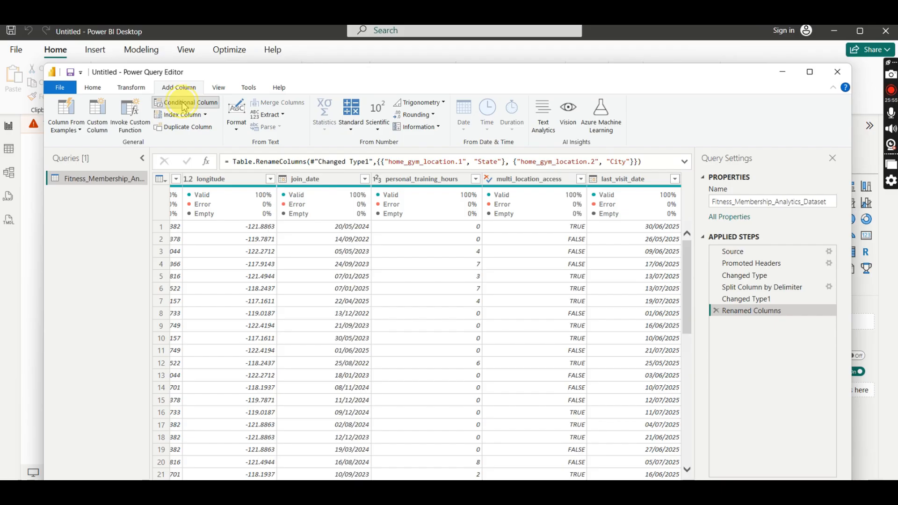
pyautogui.click(183, 103)
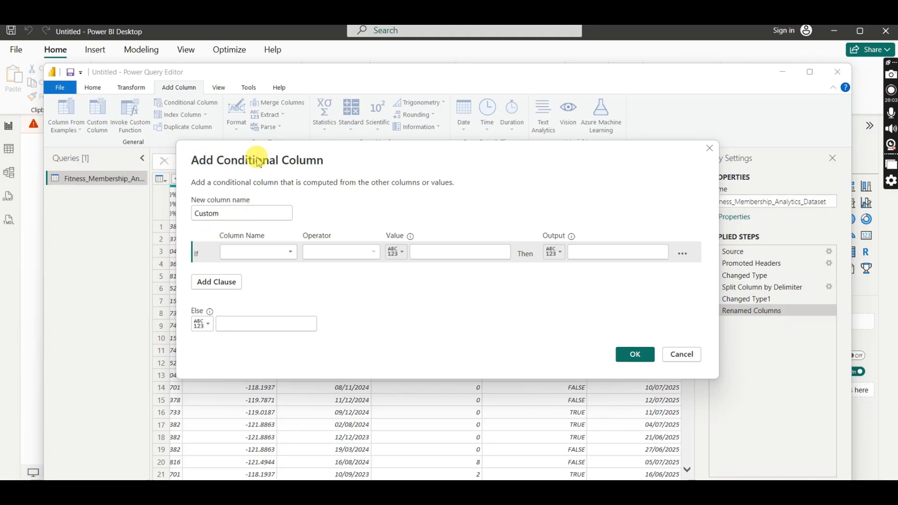
pyautogui.moveTo(225, 215); pyautogui.dragTo(187, 213)
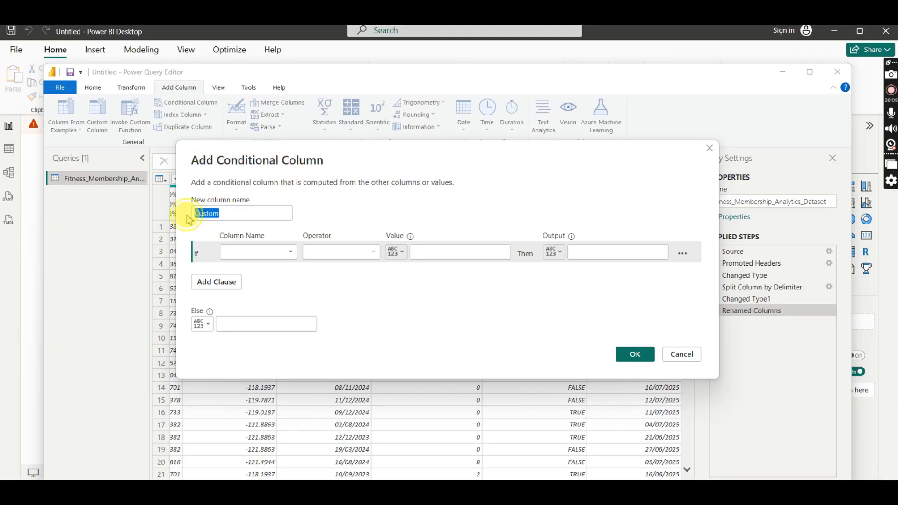
pyautogui.write('A')
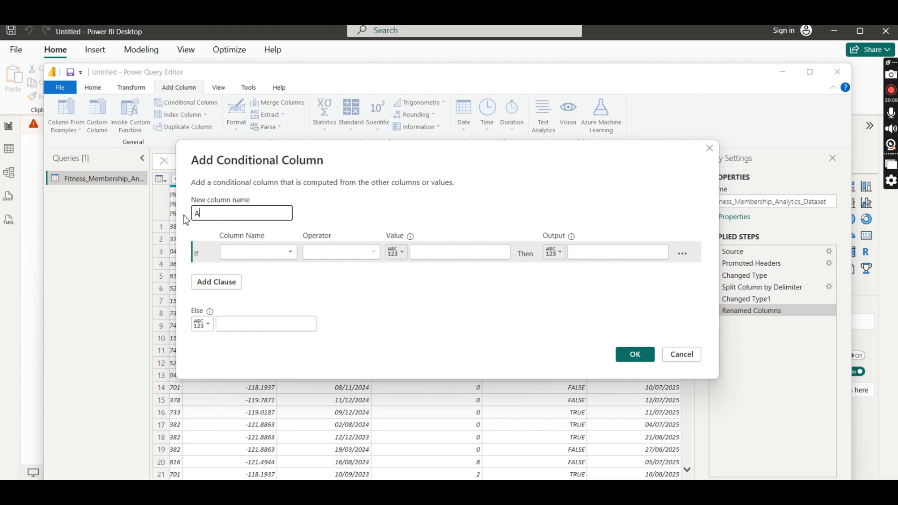
pyautogui.write('ge_Bracket')
pyautogui.click(289, 253)
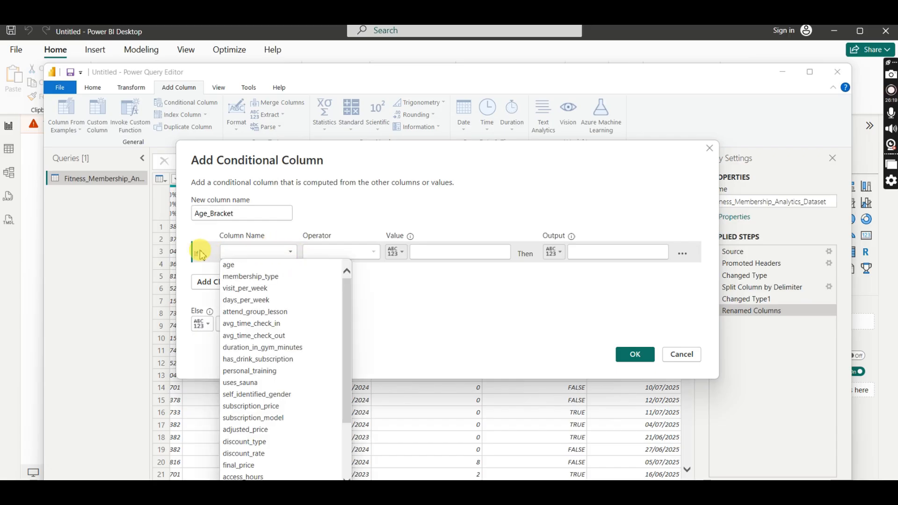
pyautogui.click(356, 213)
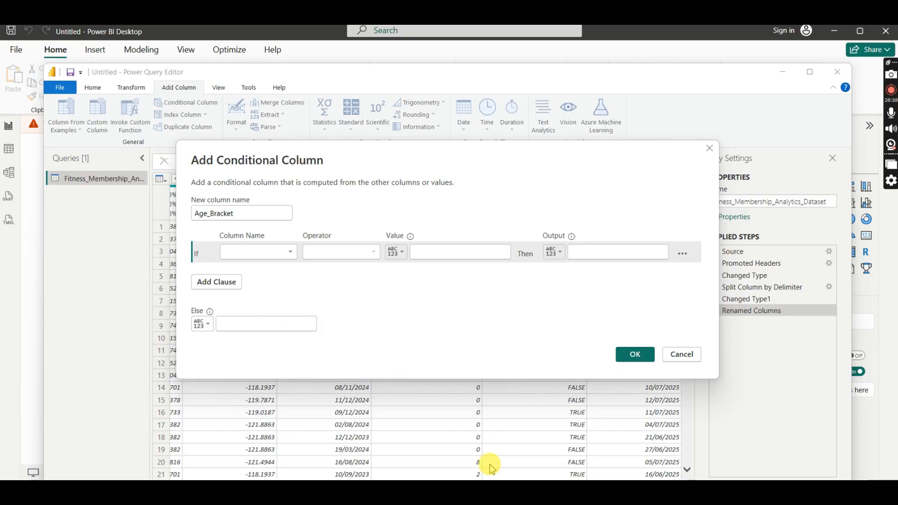
# - Switch to the WPS Office spreadsheet and draft an IF formula in cell B12 that tests whether B3 is greater than 100
pyautogui.click(402, 491)
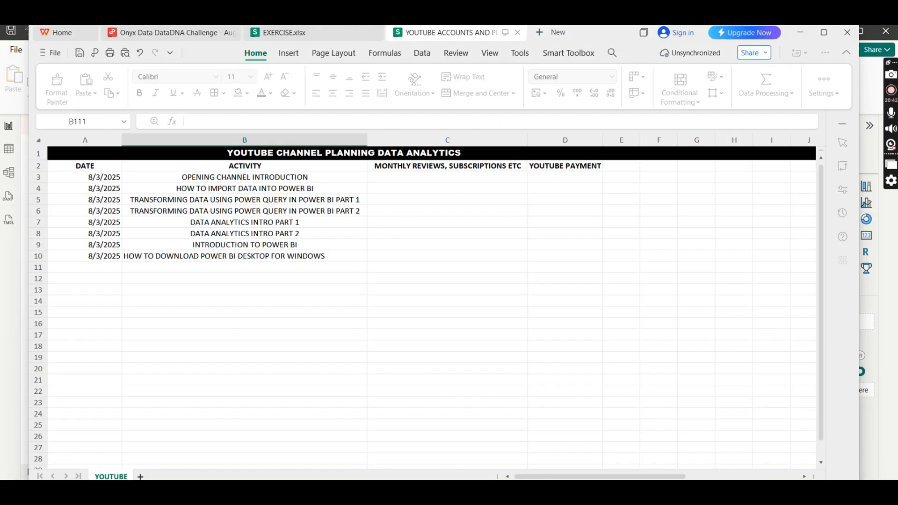
pyautogui.click(207, 282)
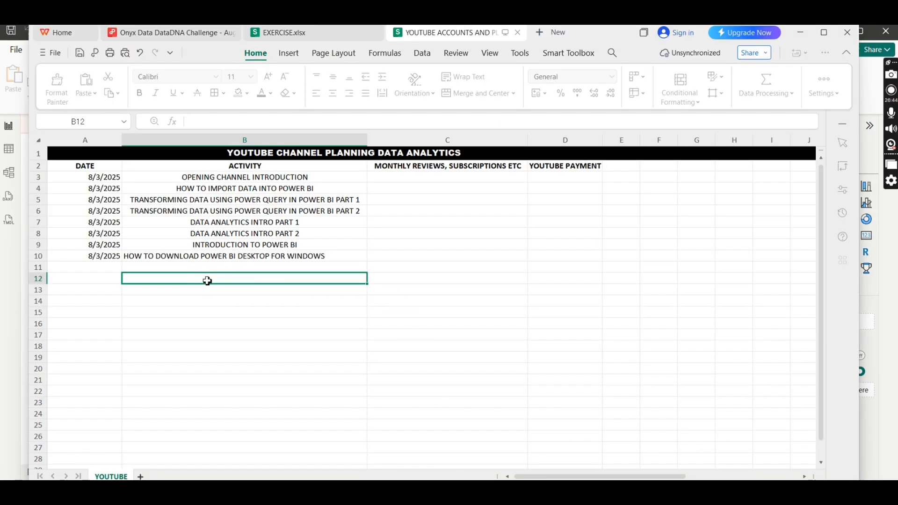
pyautogui.write('=if')
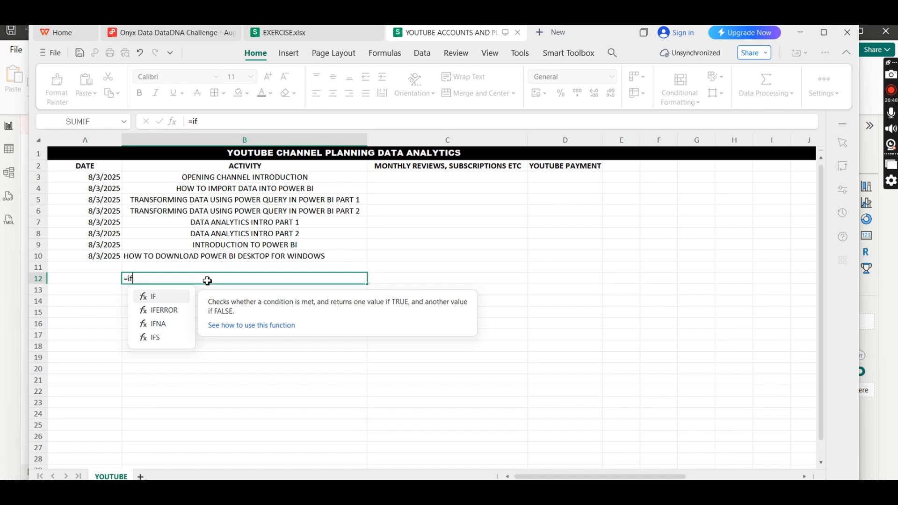
pyautogui.click(157, 297)
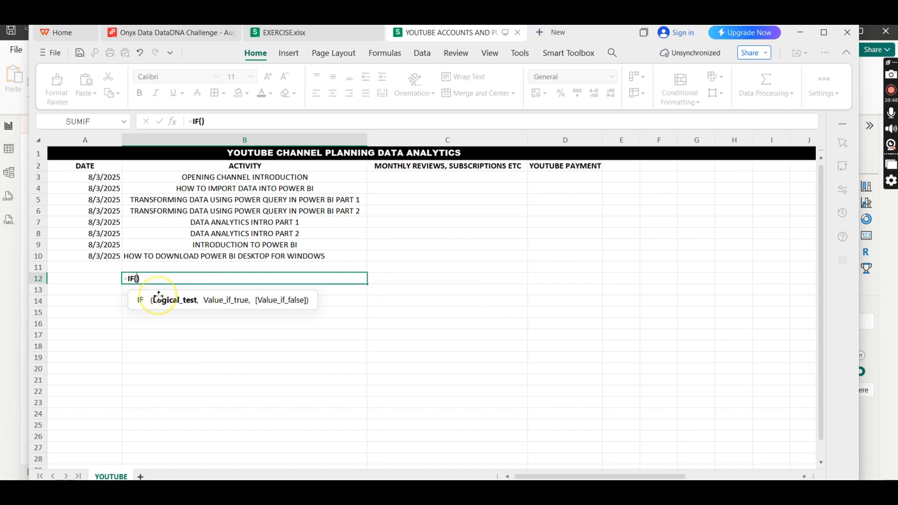
pyautogui.click(246, 178)
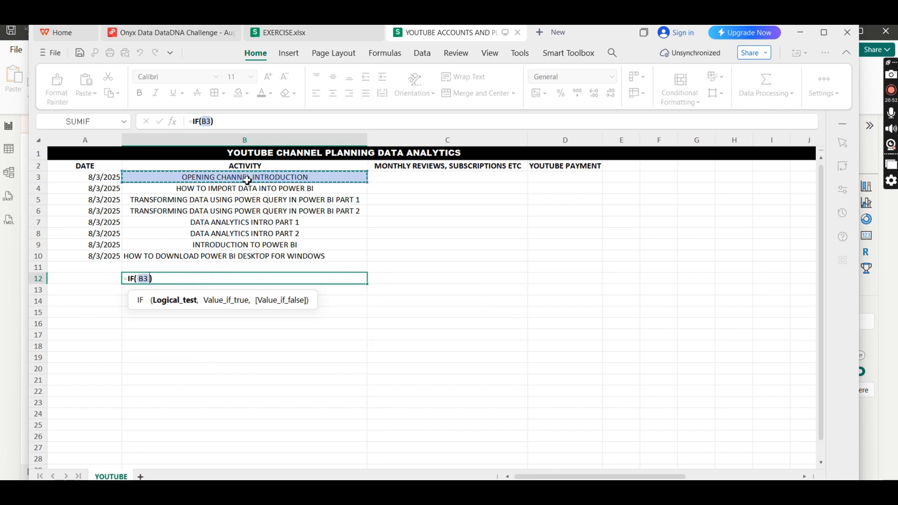
pyautogui.write('>')
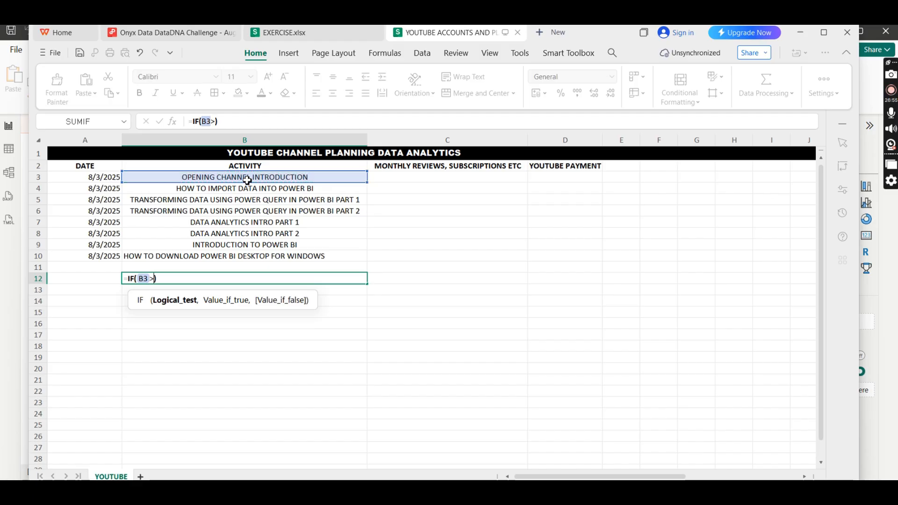
pyautogui.write('100,')
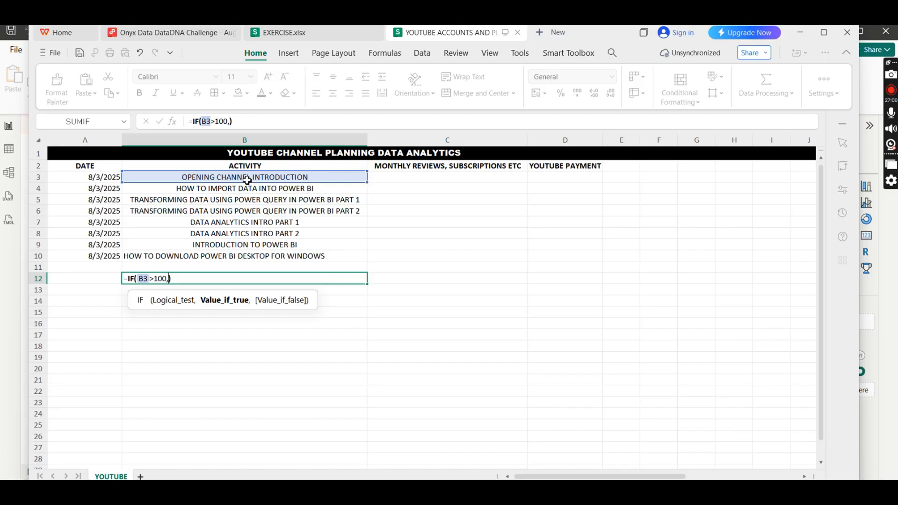
pyautogui.write('ÿes')
pyautogui.press('BackSpace')
pyautogui.press('BackSpace')
pyautogui.press('BackSpace')
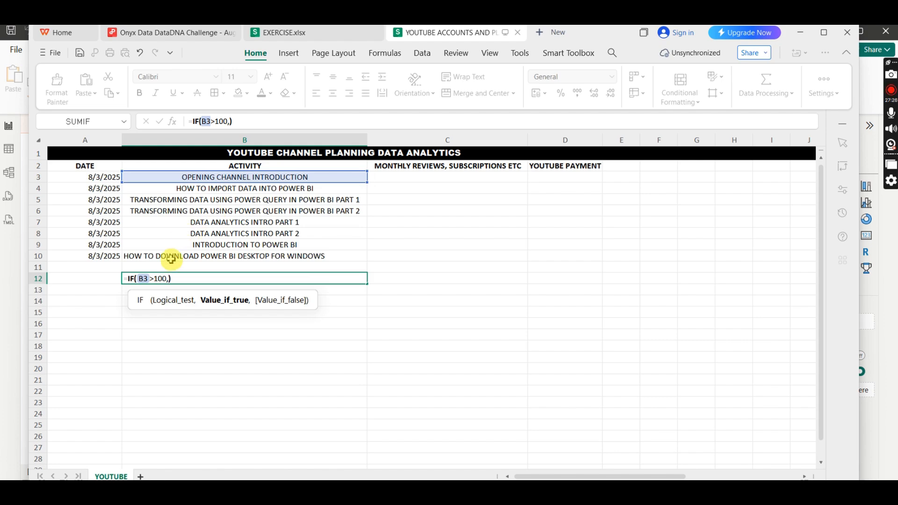
# - Clear the draft IF formula from cell B12 and return to the conditional column setup in Power Query Editor
pyautogui.click(176, 280)
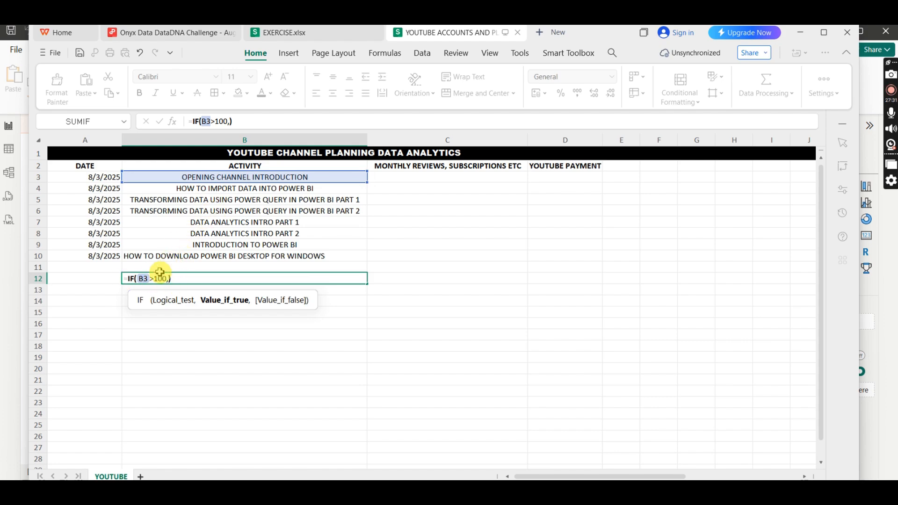
pyautogui.click(163, 273)
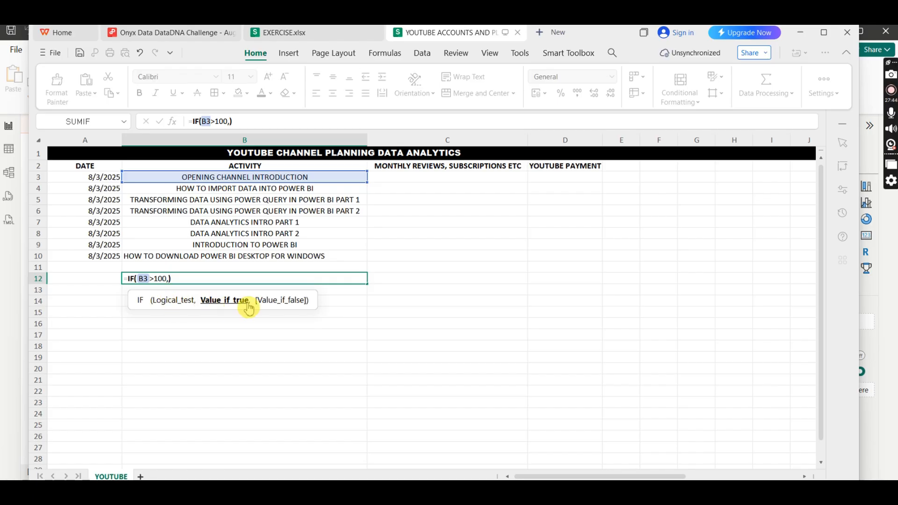
pyautogui.moveTo(186, 278); pyautogui.dragTo(120, 278)
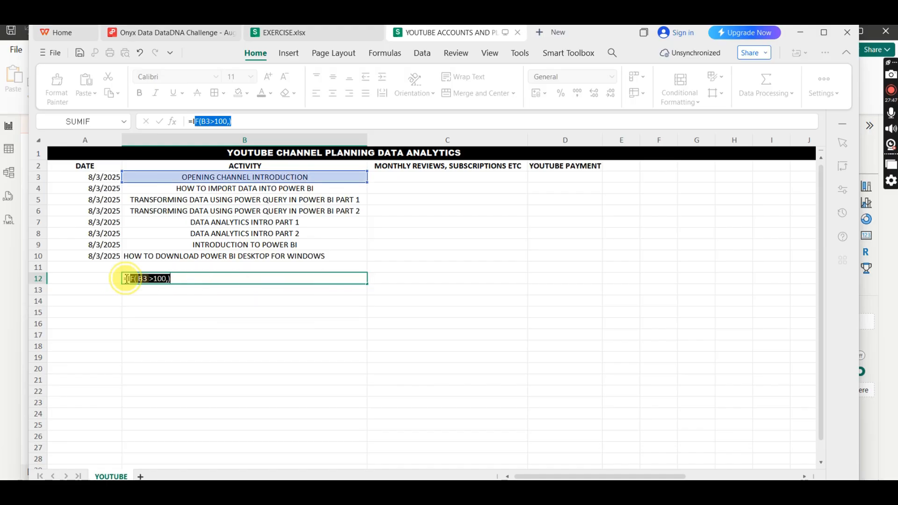
pyautogui.press('BackSpace')
pyautogui.click(167, 289)
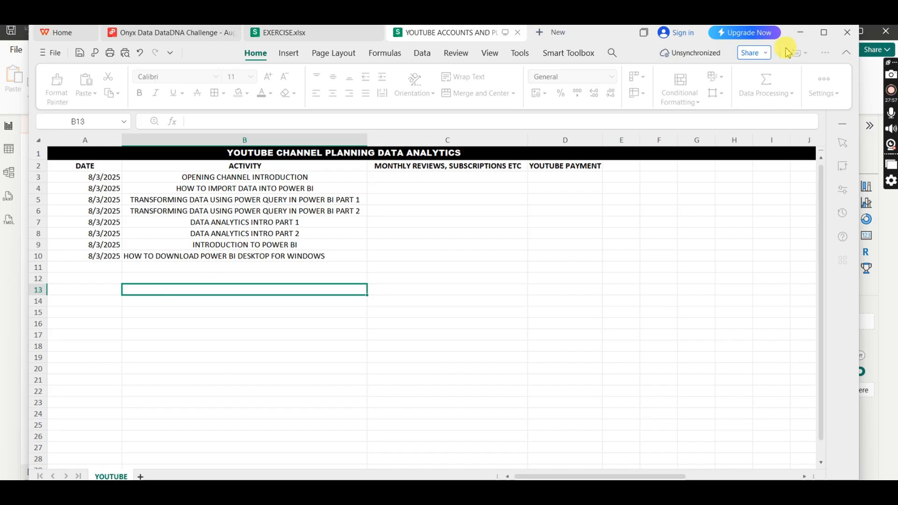
pyautogui.click(800, 33)
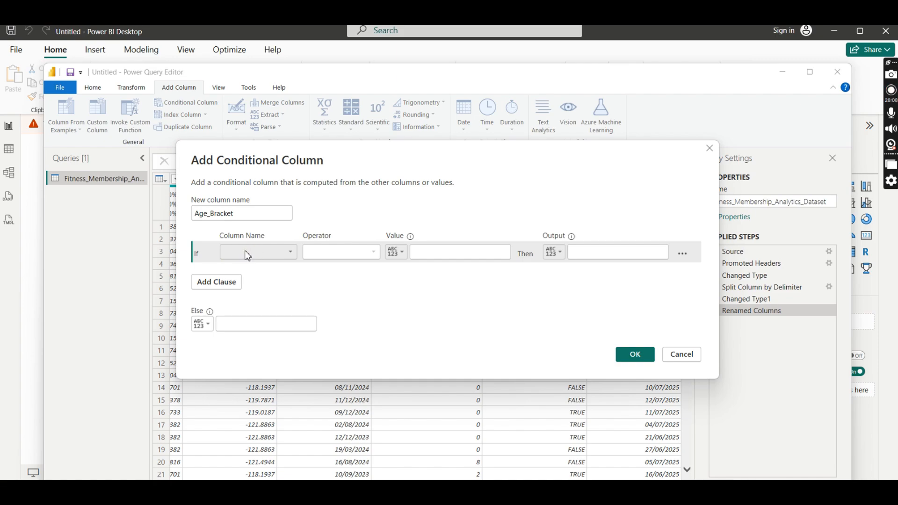
# - Define the first Age_Bracket condition so that age less than or equal to 18 outputs Youth/Young
pyautogui.click(267, 255)
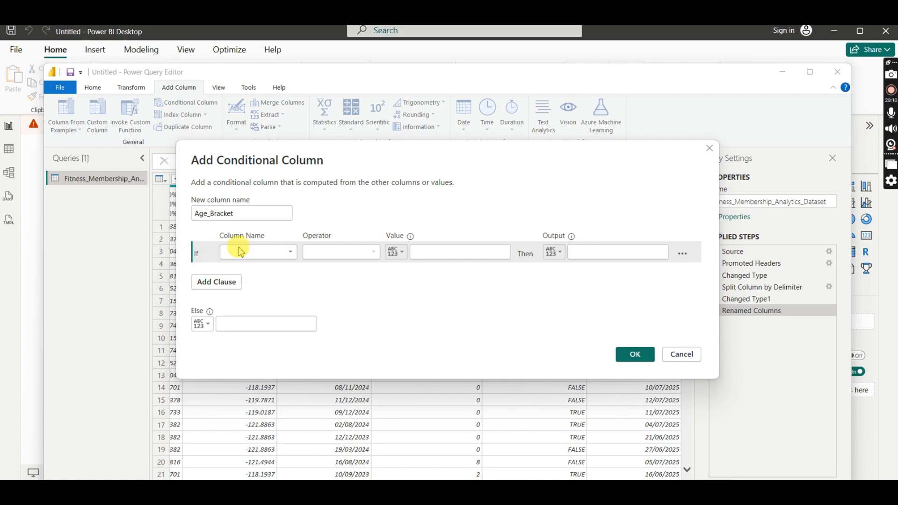
pyautogui.click(289, 253)
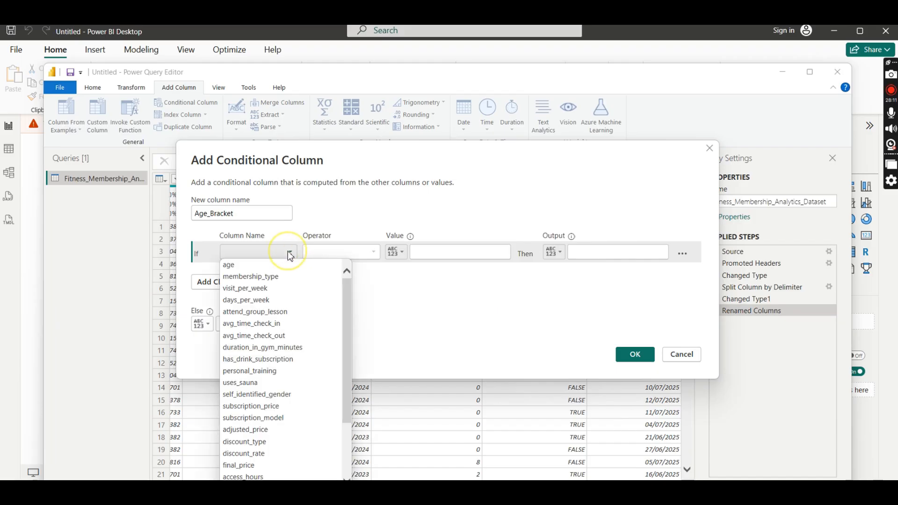
pyautogui.click(235, 266)
pyautogui.click(373, 252)
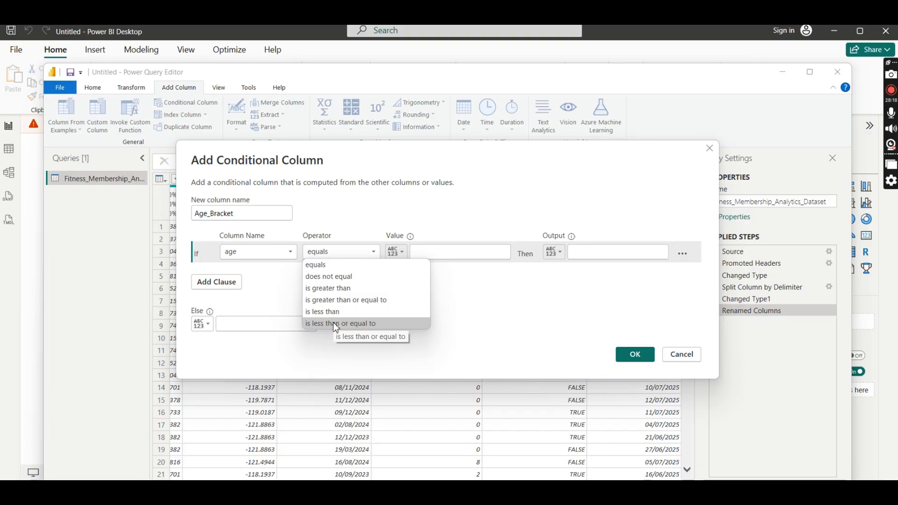
pyautogui.click(335, 323)
pyautogui.click(432, 252)
pyautogui.write('18')
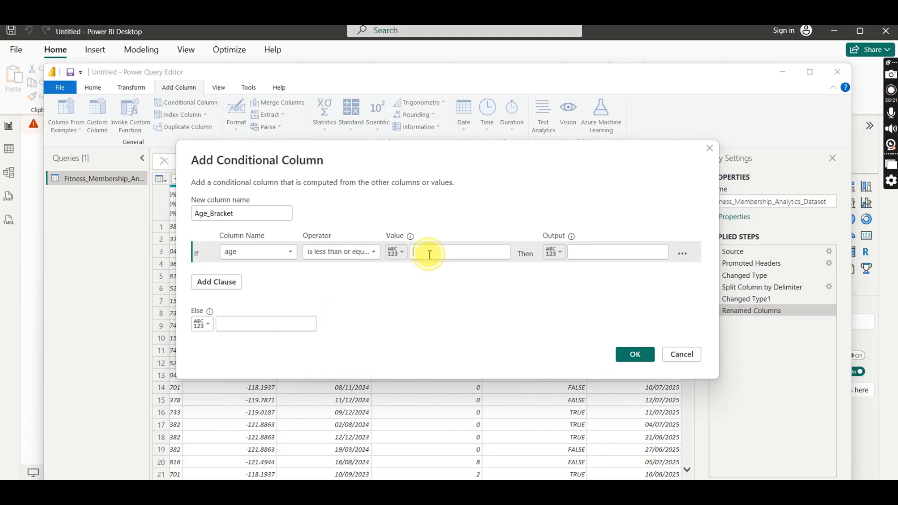
pyautogui.click(583, 250)
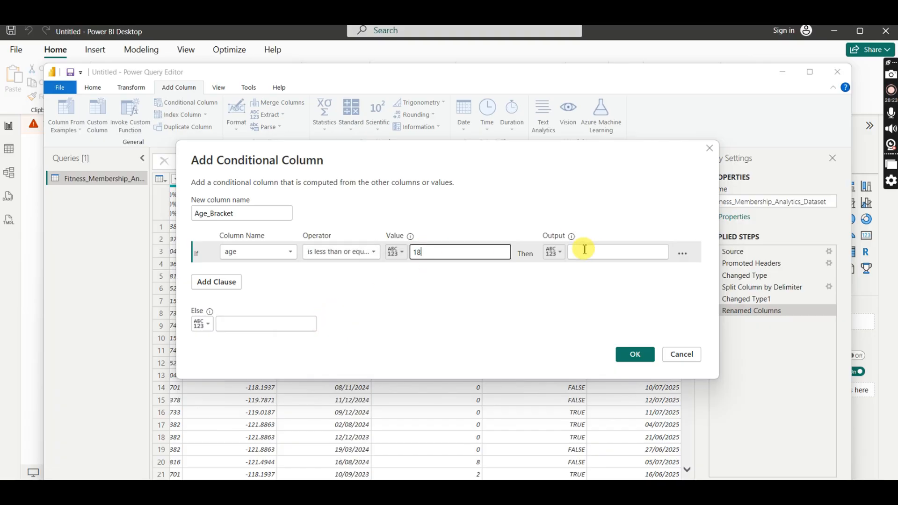
pyautogui.write('Youth')
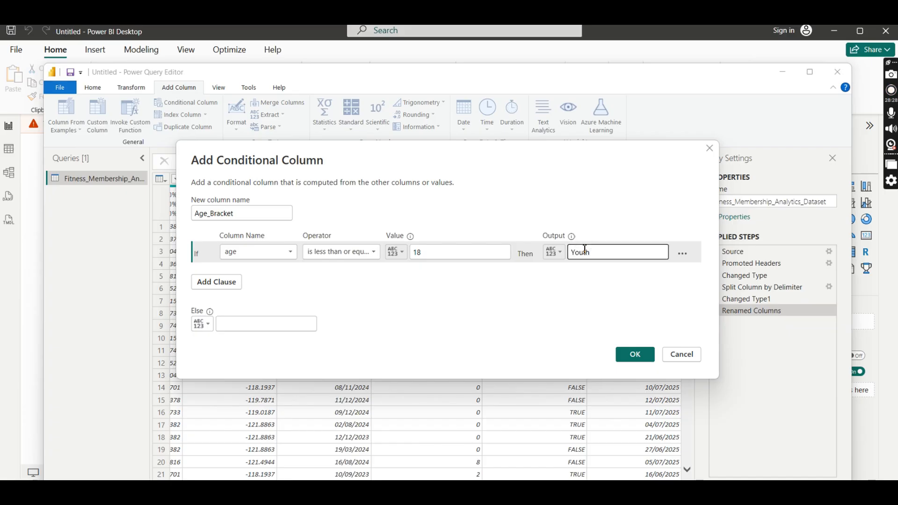
pyautogui.write('/Young')
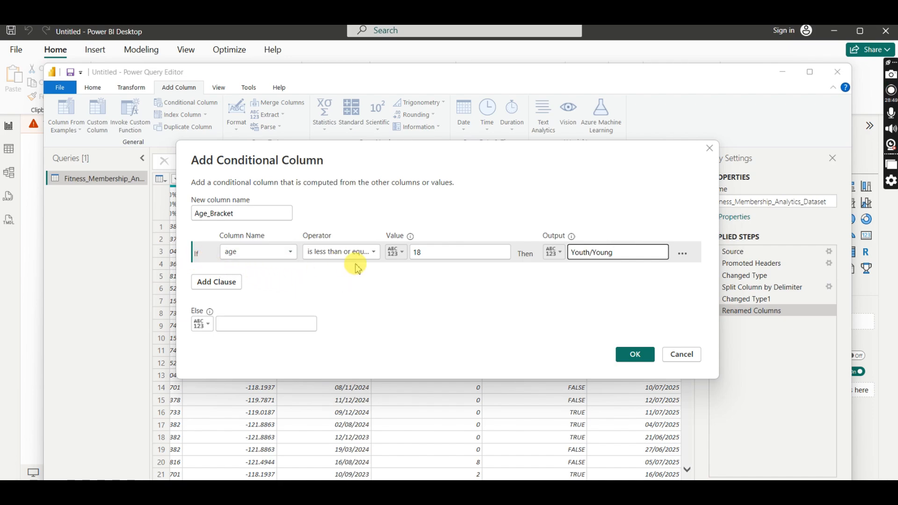
# - Add a second Age_Bracket clause so that age greater than 35 outputs Adult
pyautogui.click(217, 283)
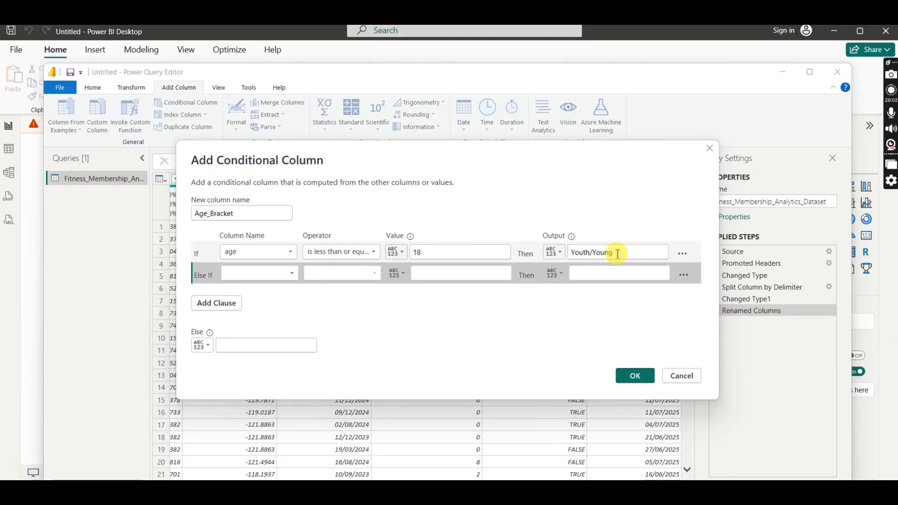
pyautogui.click(290, 275)
pyautogui.click(232, 32)
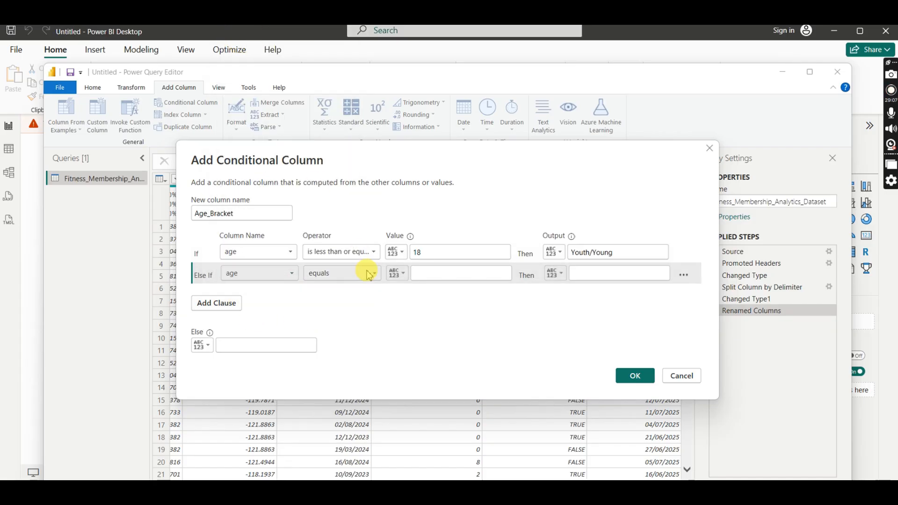
pyautogui.click(377, 275)
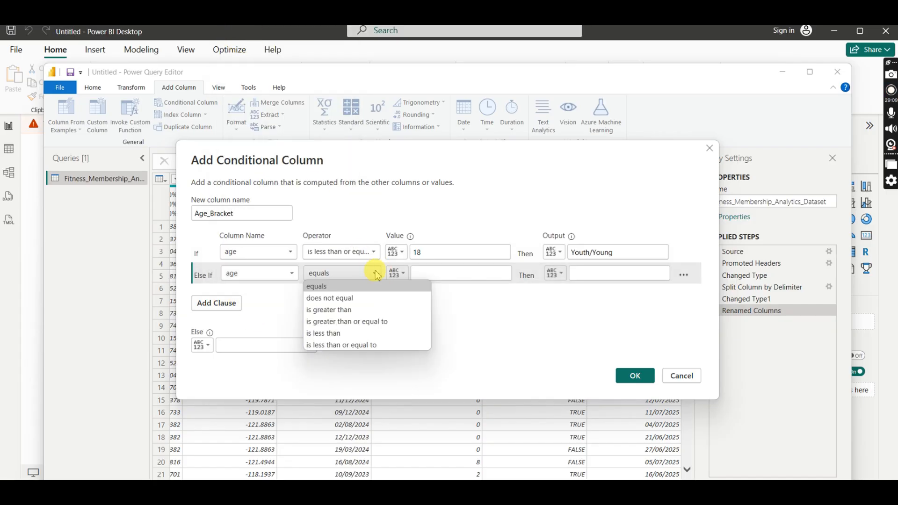
pyautogui.click(349, 311)
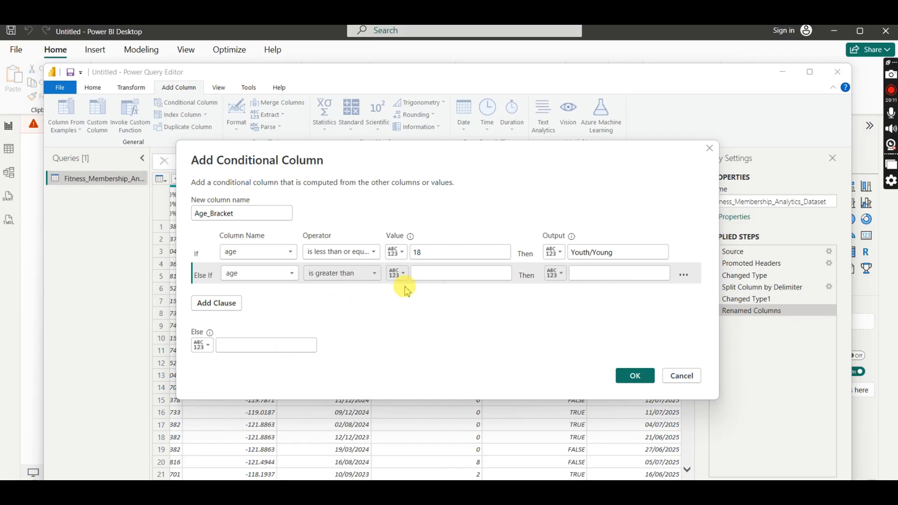
pyautogui.click(428, 273)
pyautogui.write('35')
pyautogui.click(585, 275)
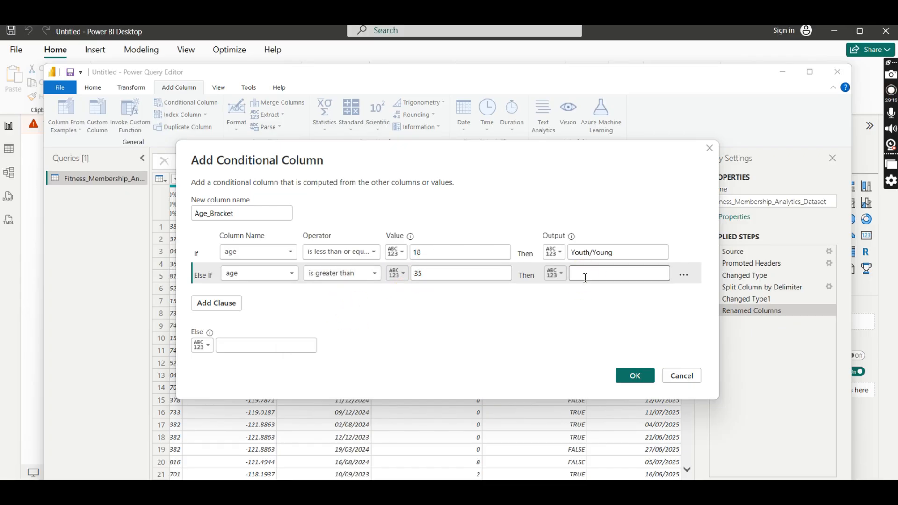
pyautogui.write('A')
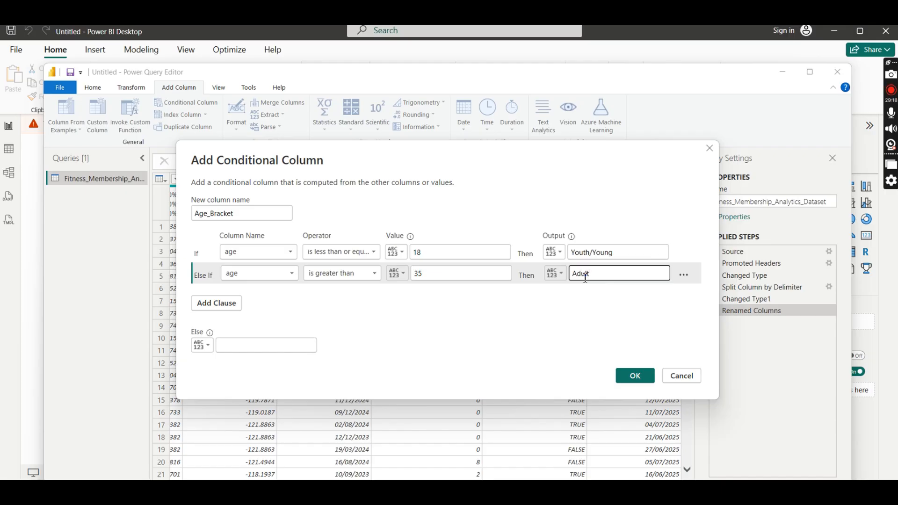
pyautogui.write('dult')
# - Set the Else output to Young_Adults and create the Age_Bracket conditional column
pyautogui.click(237, 346)
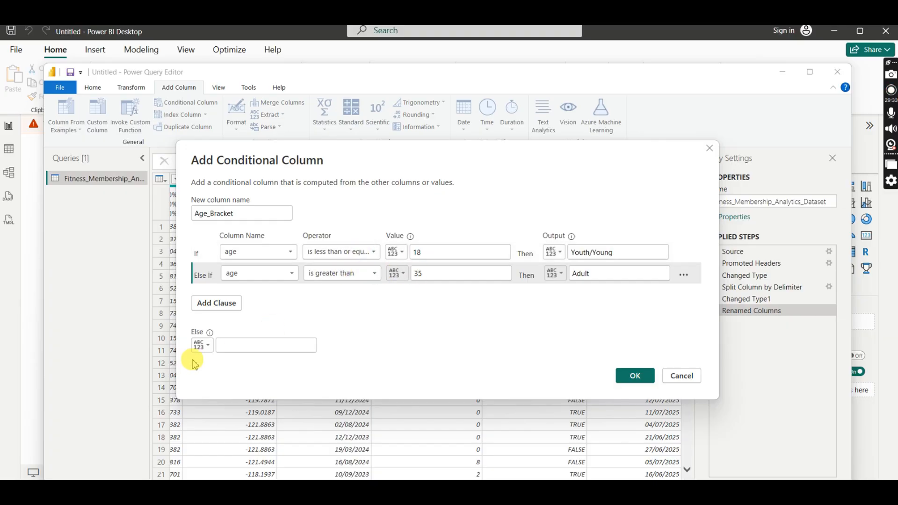
pyautogui.click(237, 345)
pyautogui.click(240, 344)
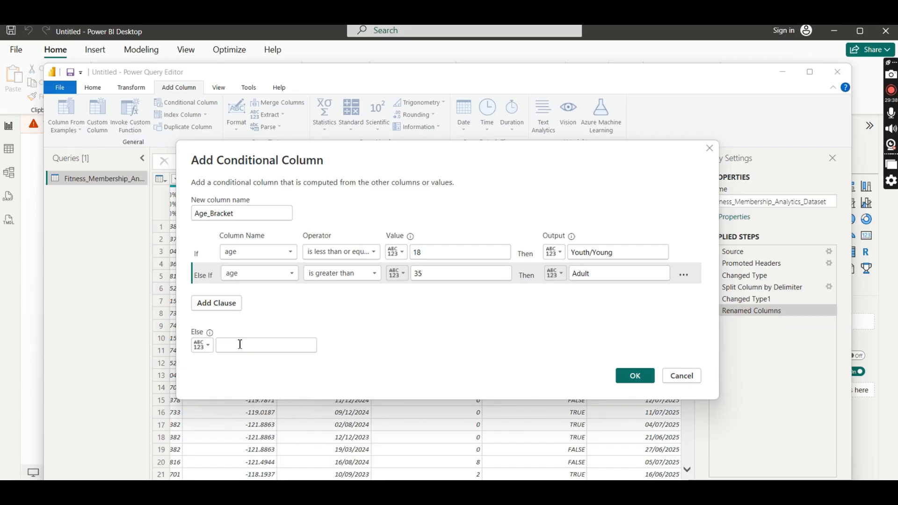
pyautogui.write('Young')
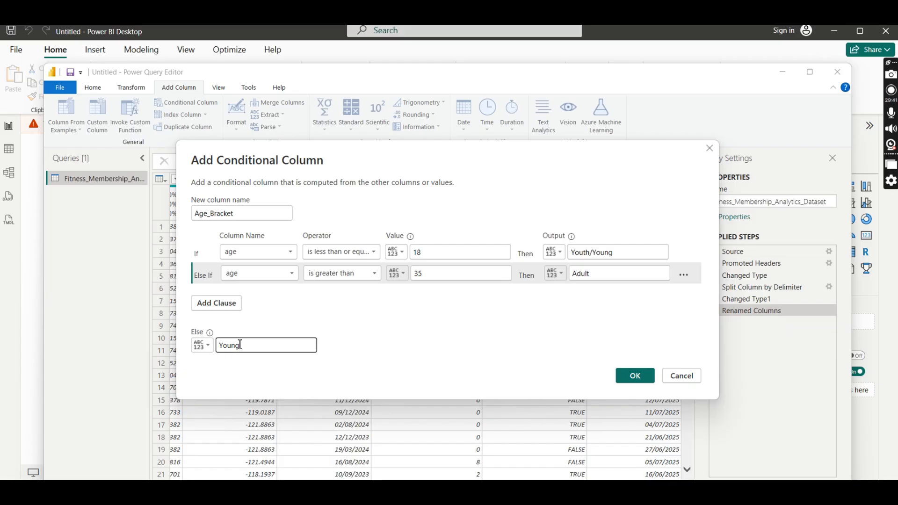
pyautogui.write(' Ad')
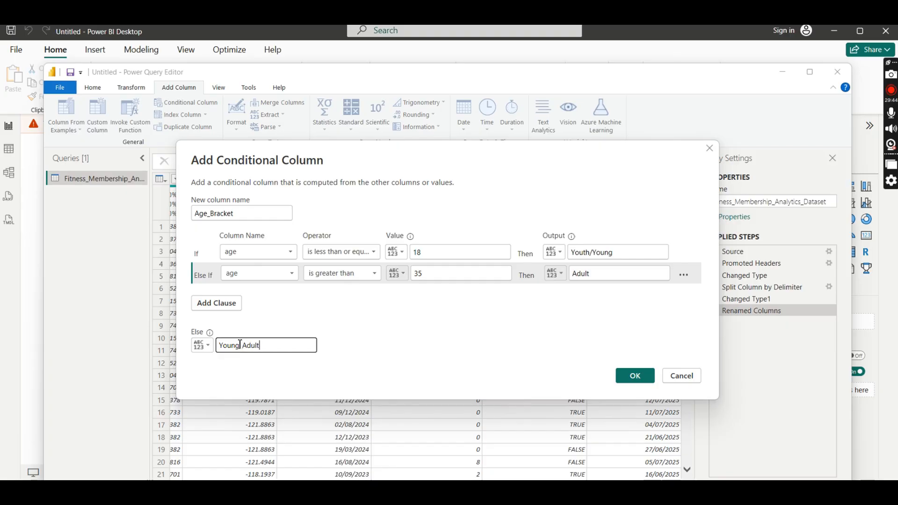
pyautogui.click(630, 377)
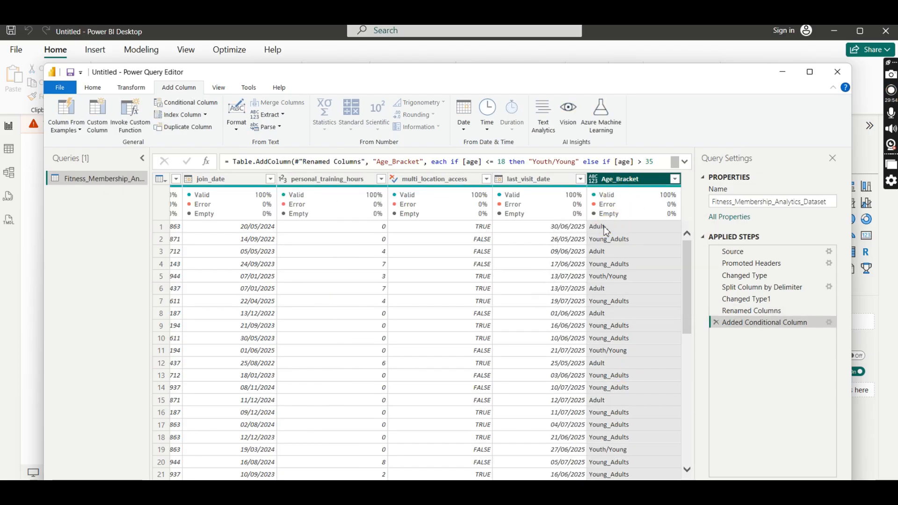
# - Check the distinct values in the Age_Bracket column's filter and apply the filter with all values selected
pyautogui.click(609, 226)
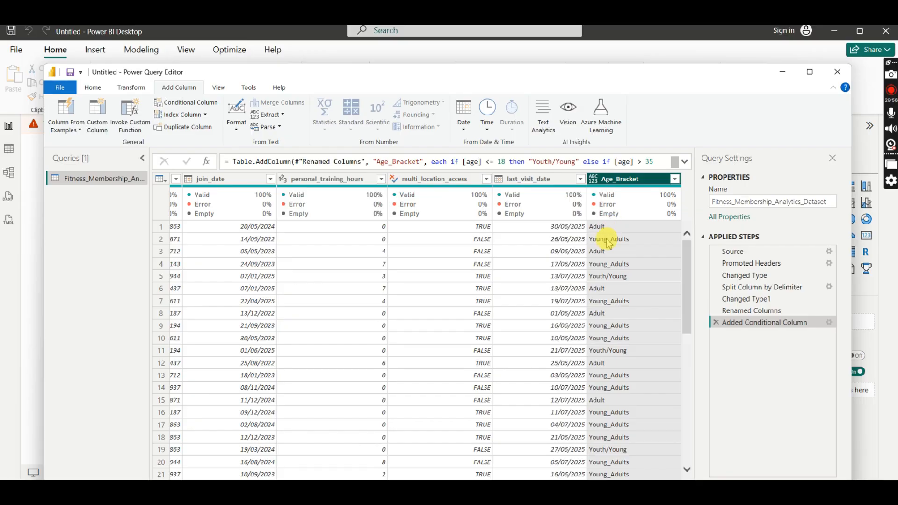
pyautogui.click(675, 179)
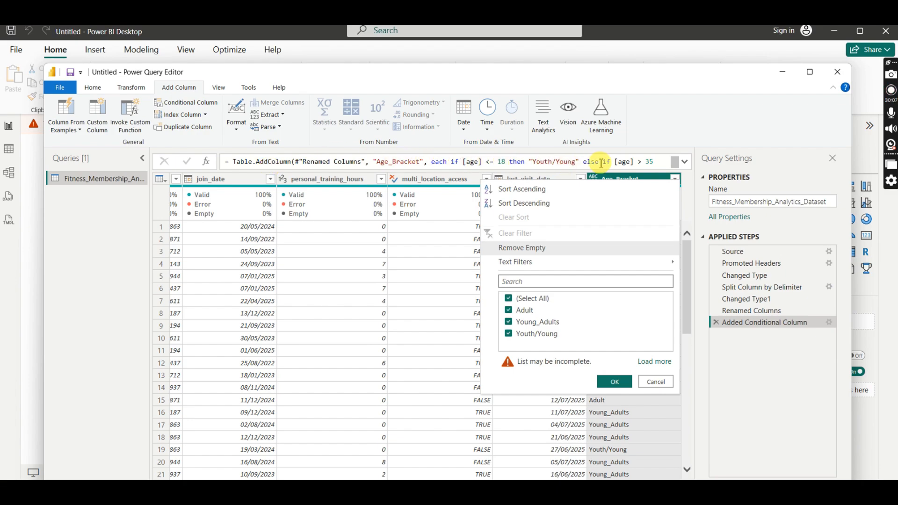
pyautogui.click(613, 380)
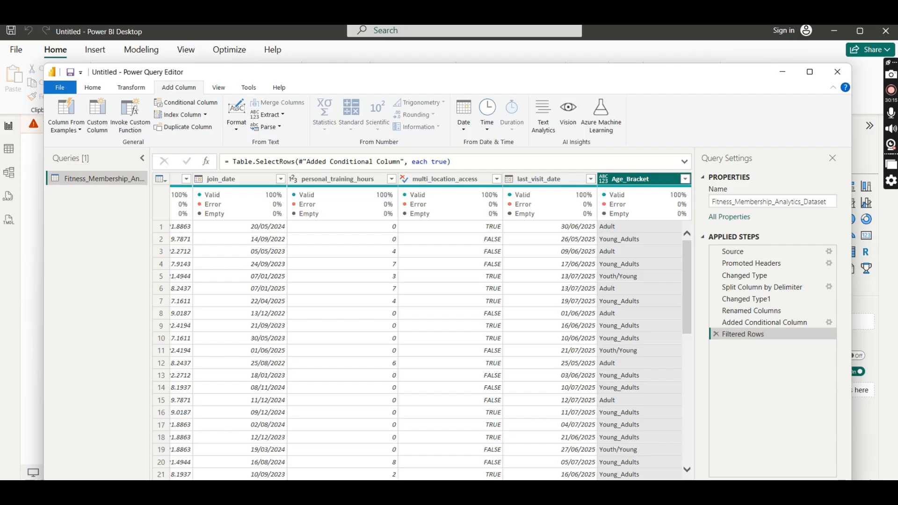
pyautogui.hscroll(-8, 425, 346)
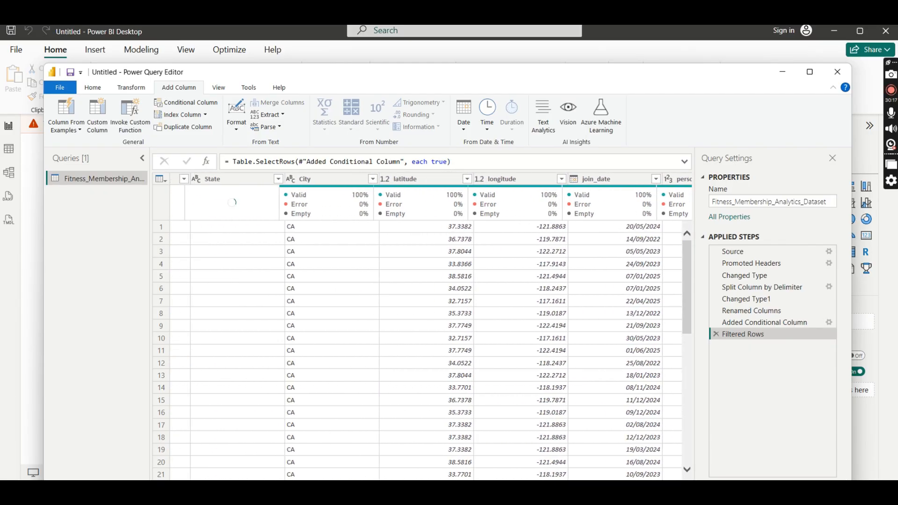
pyautogui.hscroll(-2, 430, 328)
pyautogui.hscroll(10, 430, 327)
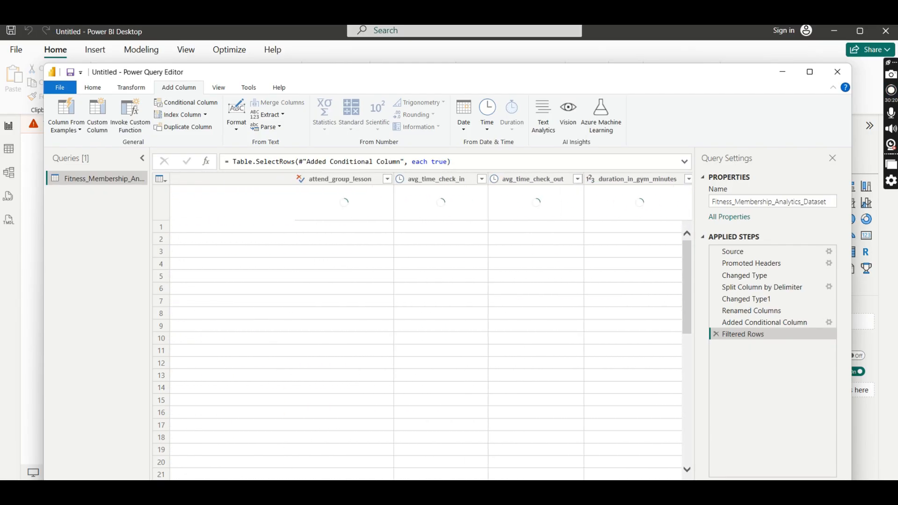
pyautogui.moveTo(248, 487); pyautogui.dragTo(194, 487)
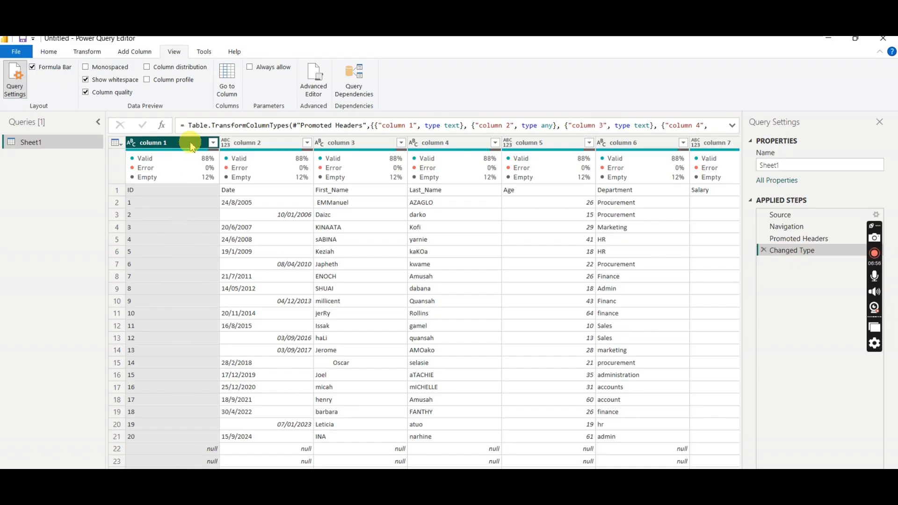
# - Examine column 1 of the Sheet1 query and the data types available for it
pyautogui.moveTo(184, 170)
pyautogui.click(172, 142)
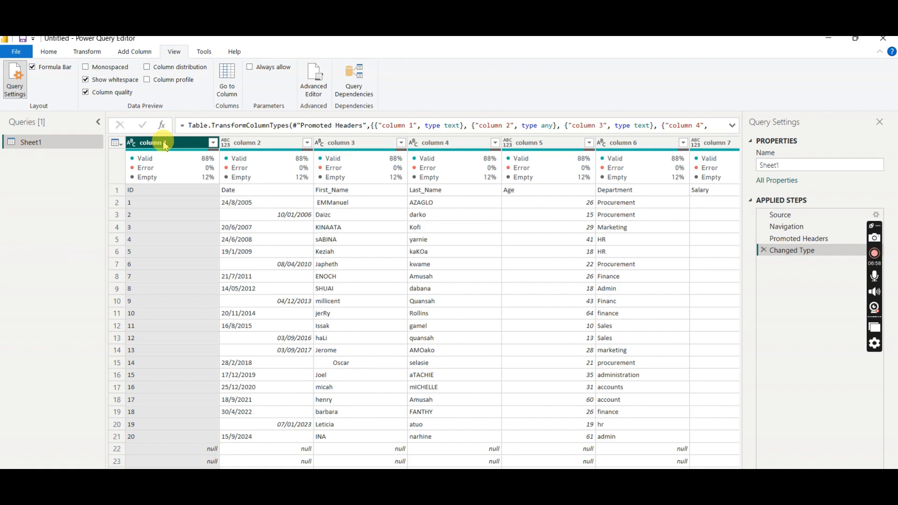
pyautogui.click(156, 144)
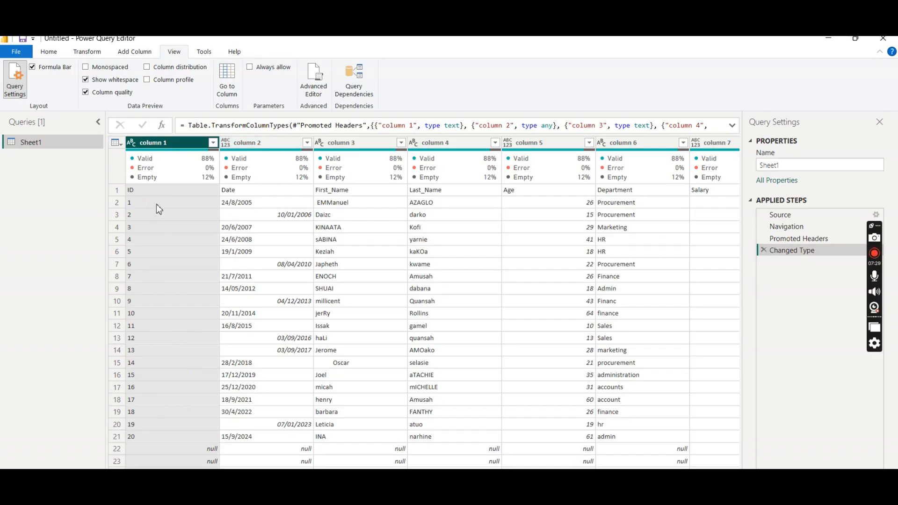
pyautogui.click(133, 202)
pyautogui.click(132, 142)
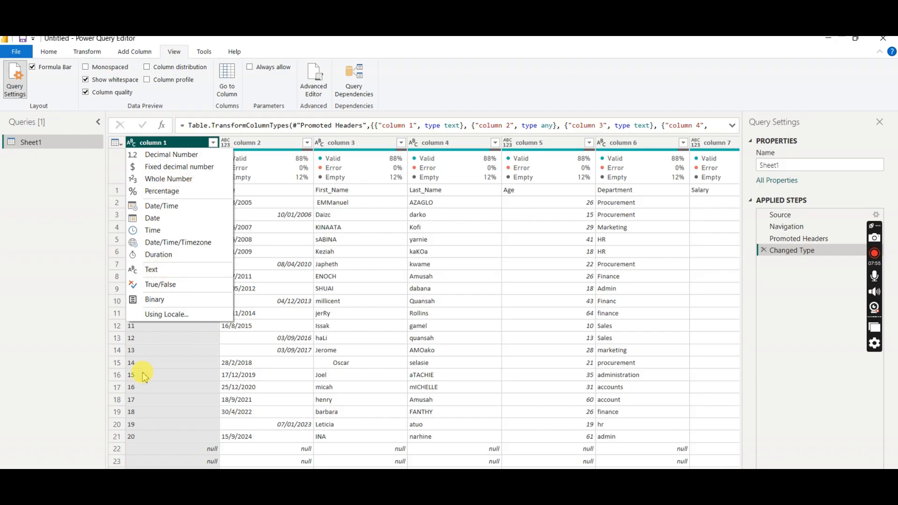
pyautogui.click(64, 346)
pyautogui.click(146, 303)
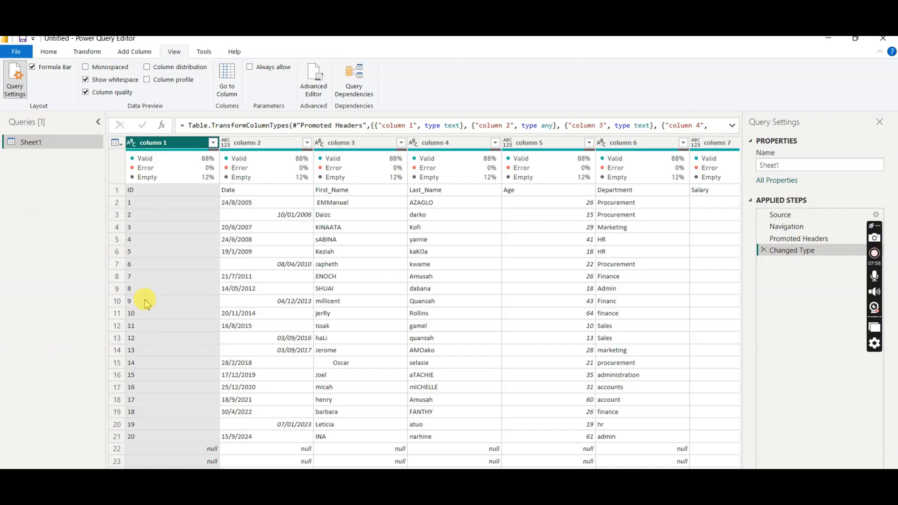
# - Inspect the null row beneath the last record across the Sheet1 columns, ending with column 1 selected
pyautogui.moveTo(159, 170)
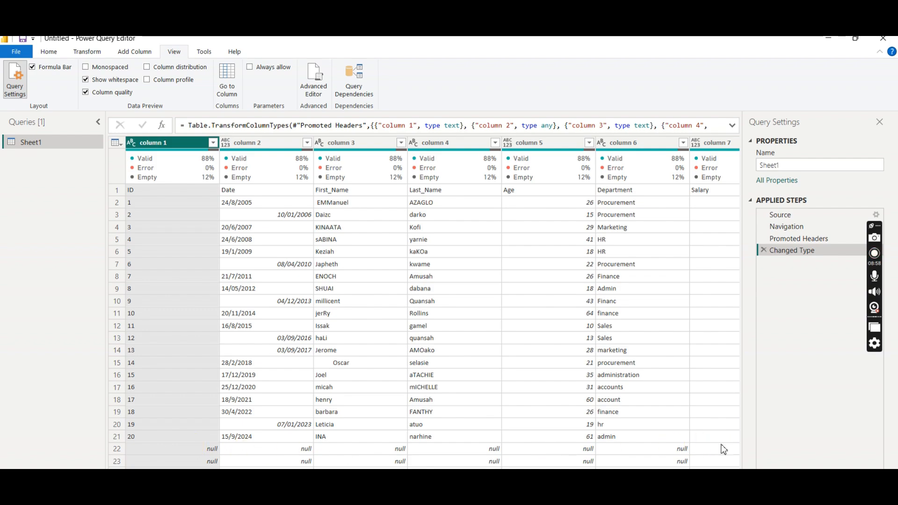
pyautogui.click(628, 449)
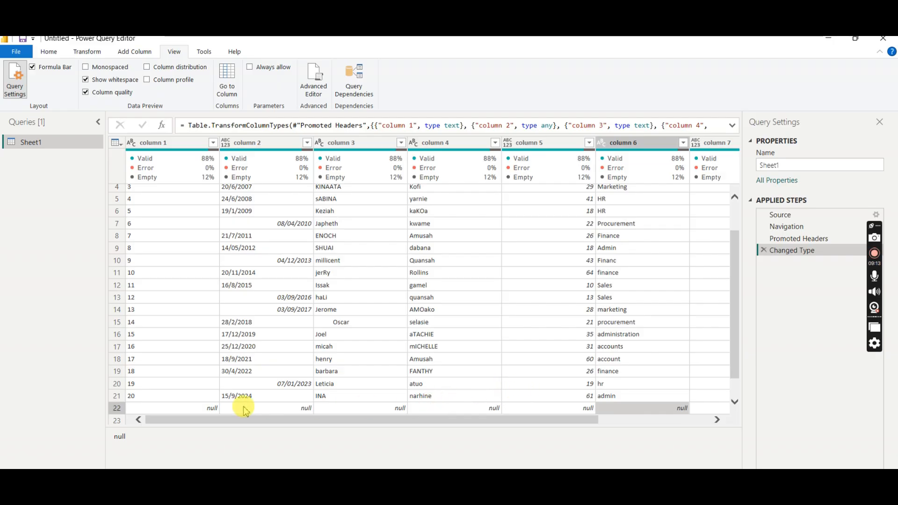
pyautogui.click(191, 410)
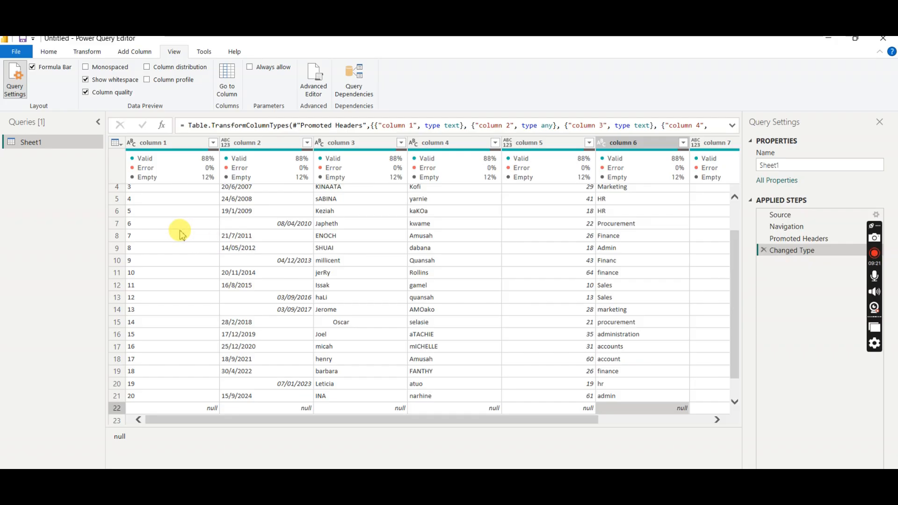
pyautogui.click(184, 143)
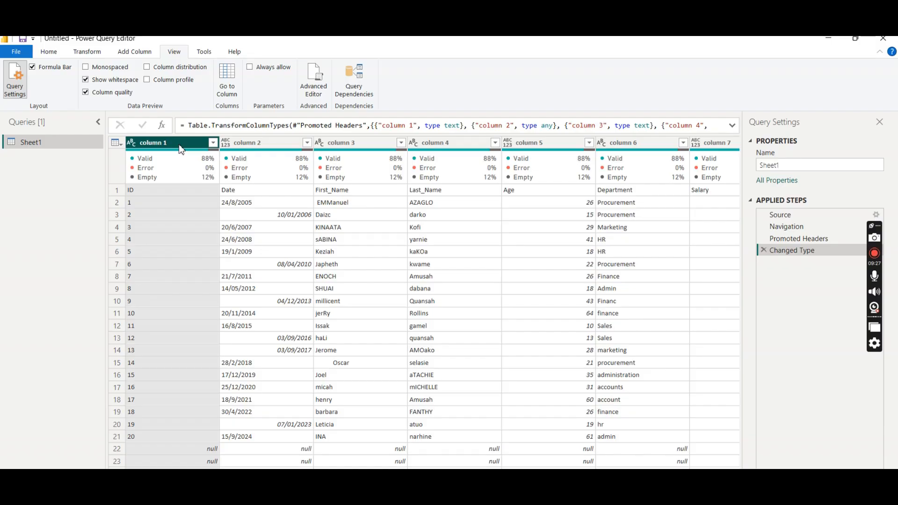
pyautogui.click(213, 142)
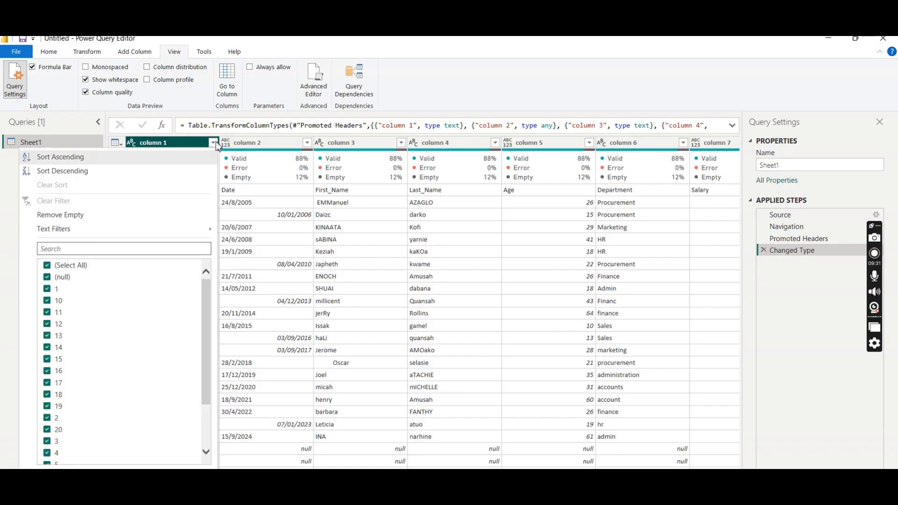
pyautogui.click(48, 266)
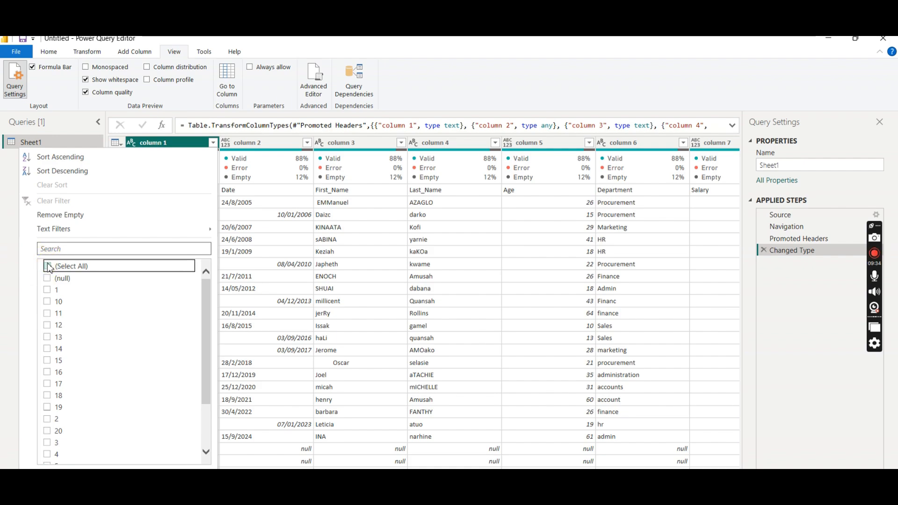
pyautogui.click(47, 278)
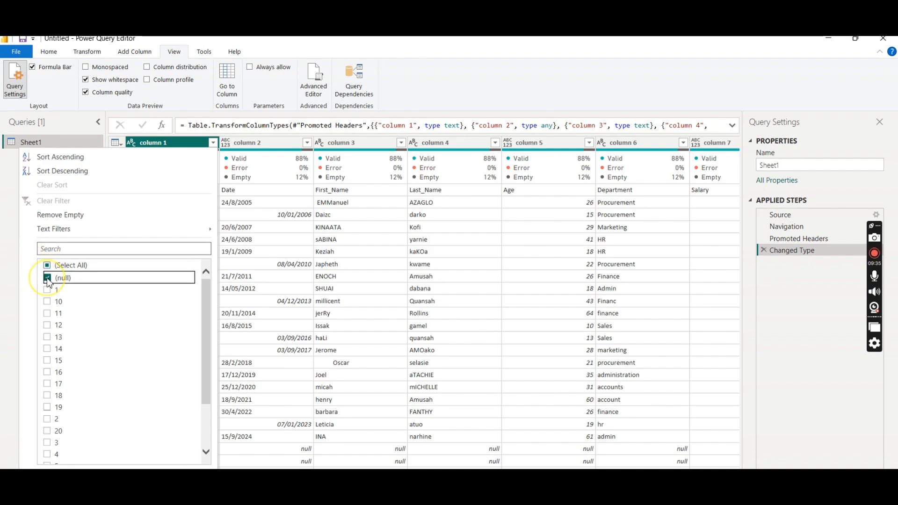
pyautogui.click(214, 144)
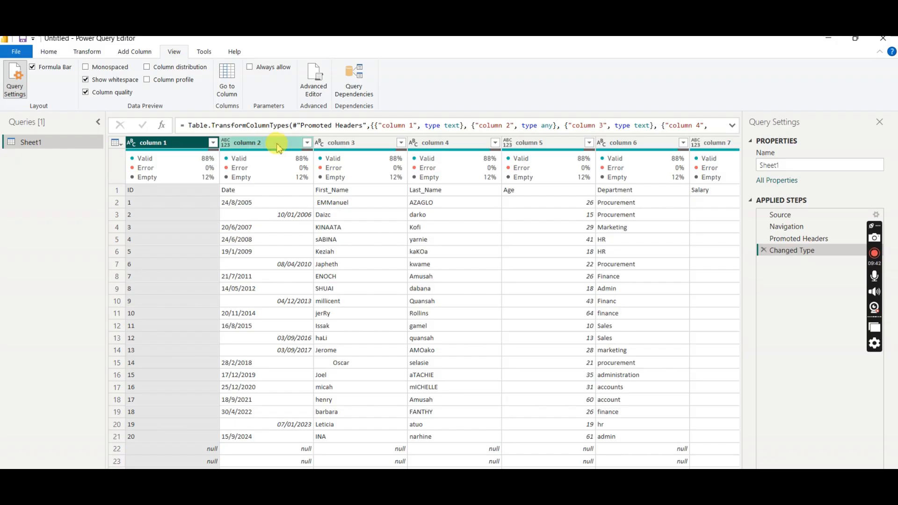
# - Remove the empty rows based on column 1 and check the column's filter values
pyautogui.click(213, 142)
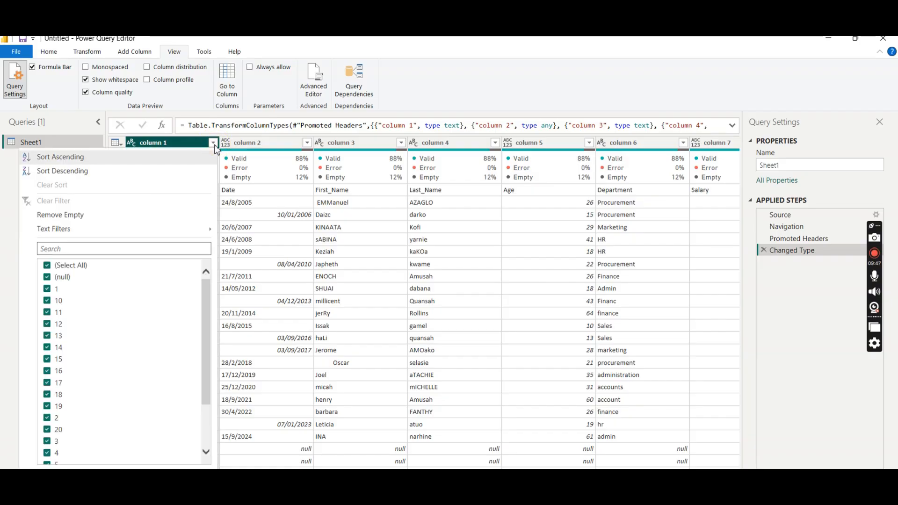
pyautogui.click(48, 265)
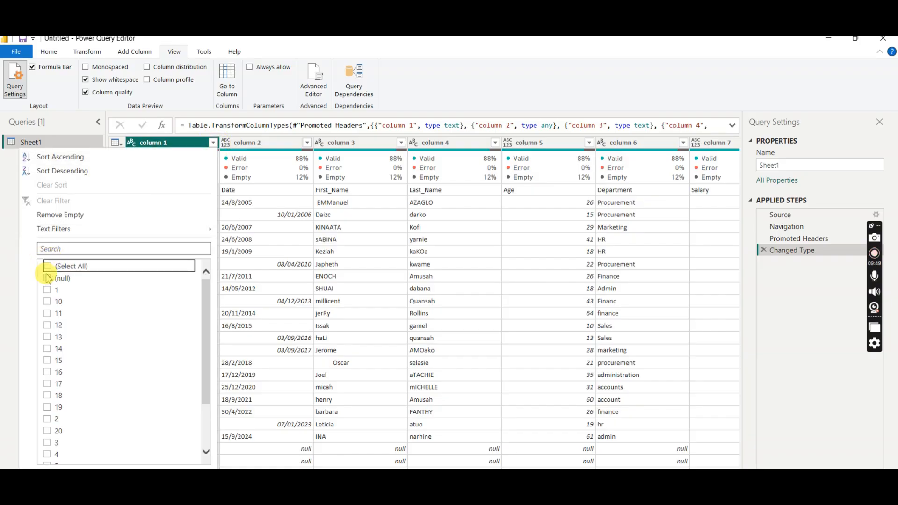
pyautogui.click(47, 277)
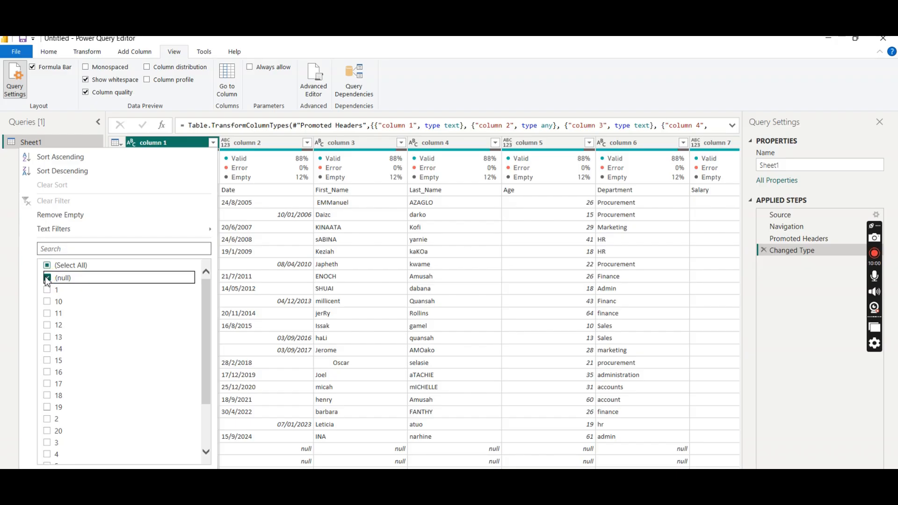
pyautogui.click(82, 215)
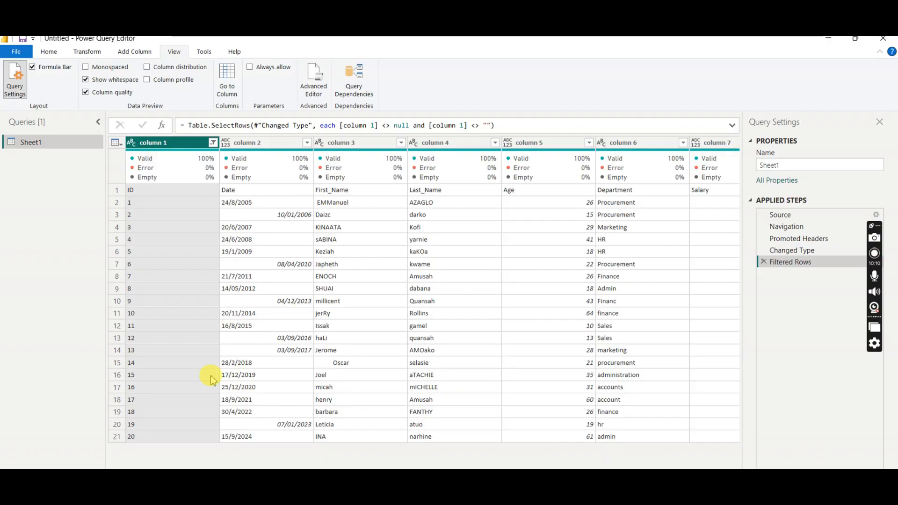
pyautogui.click(213, 142)
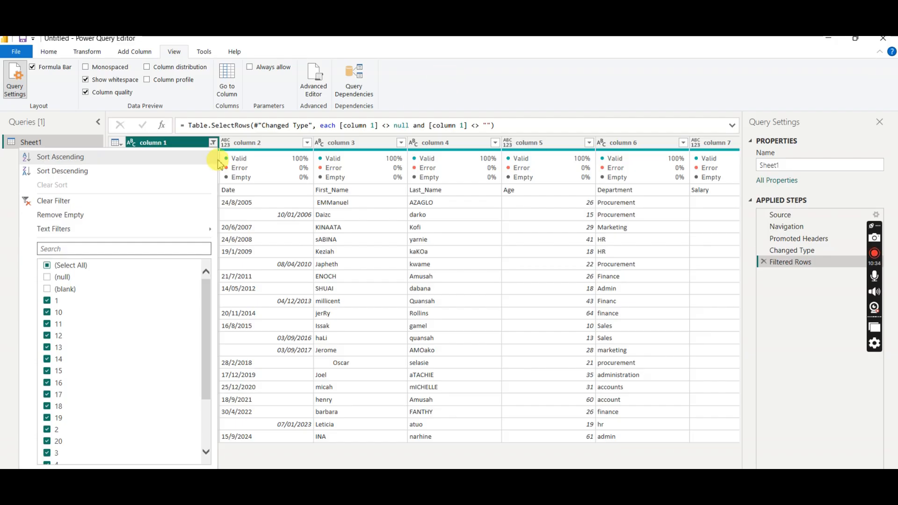
pyautogui.click(213, 144)
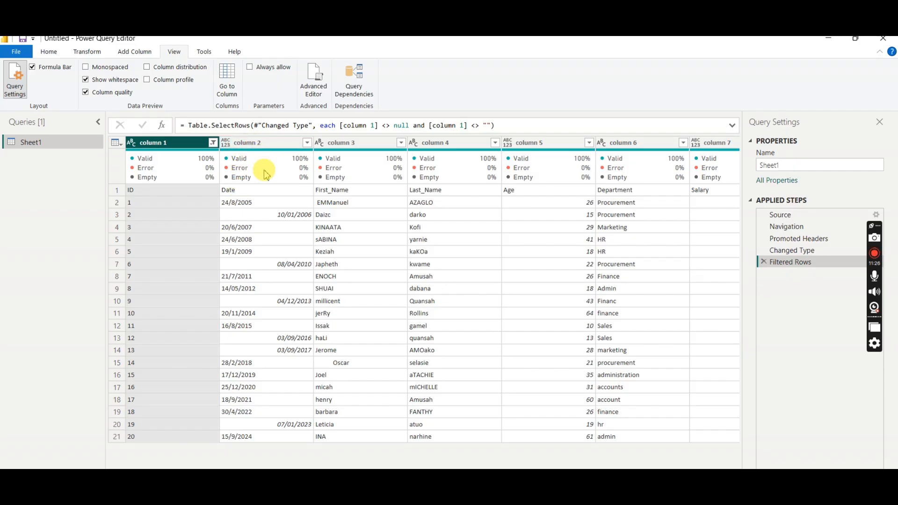
# - Promote the first row to column headers and review the data type options of the ID column
pyautogui.click(49, 52)
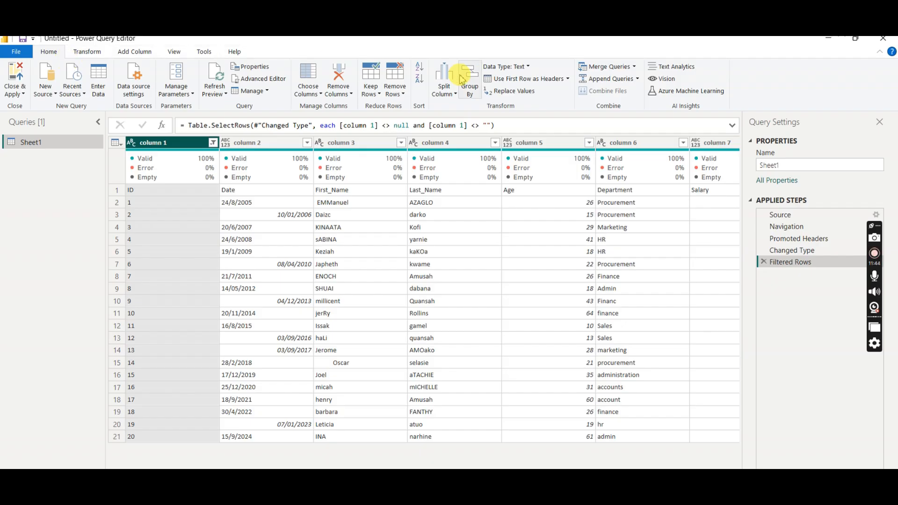
pyautogui.click(529, 79)
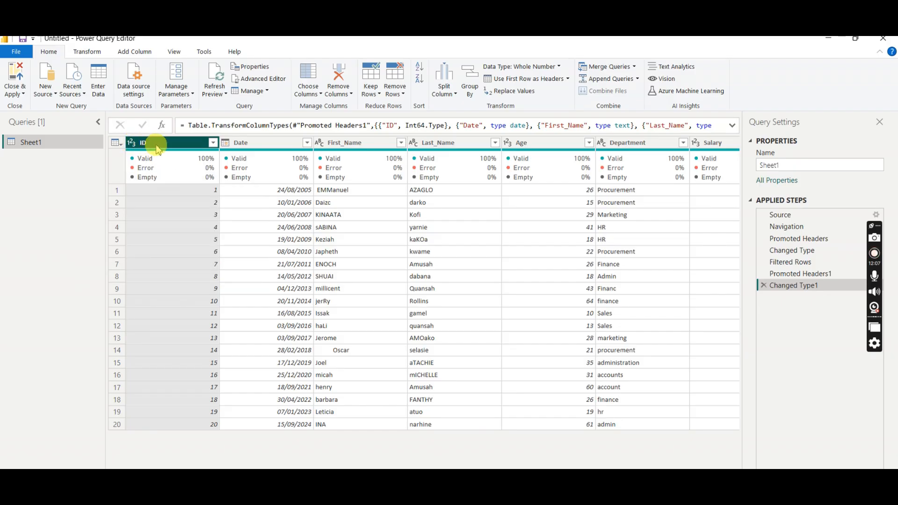
pyautogui.click(132, 143)
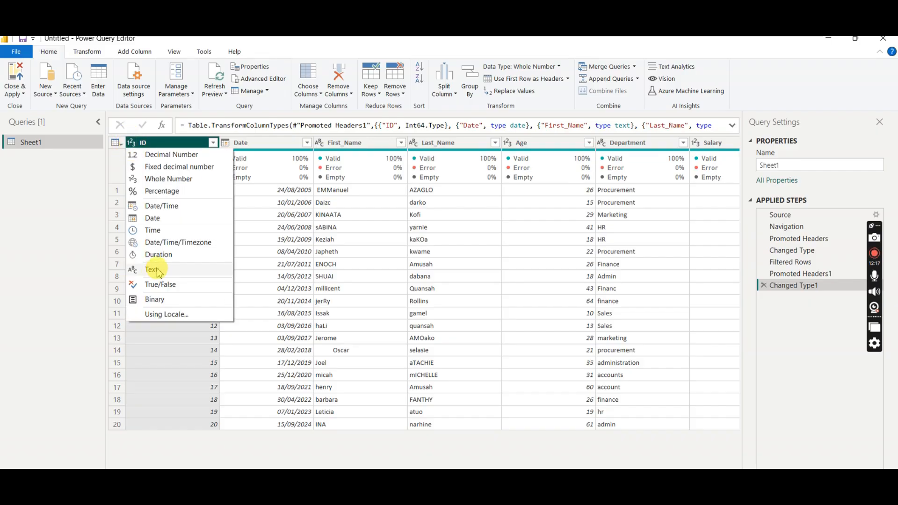
pyautogui.click(173, 142)
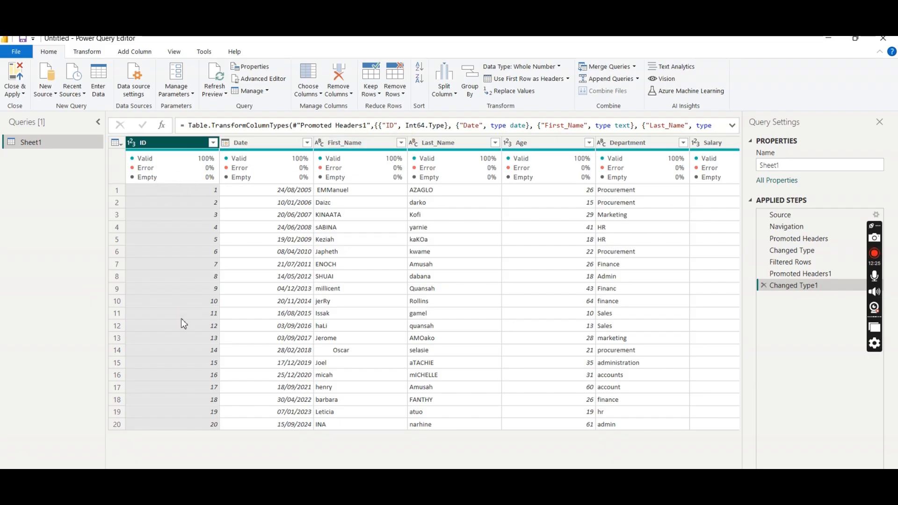
pyautogui.click(196, 227)
pyautogui.click(131, 147)
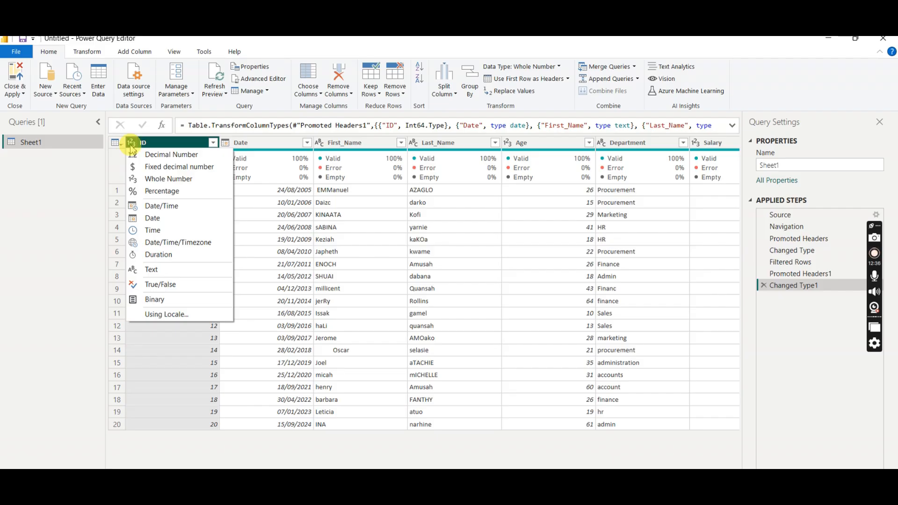
# - Delete the automatic Changed Type1 step and set the ID column's data type to Whole Number
pyautogui.click(282, 146)
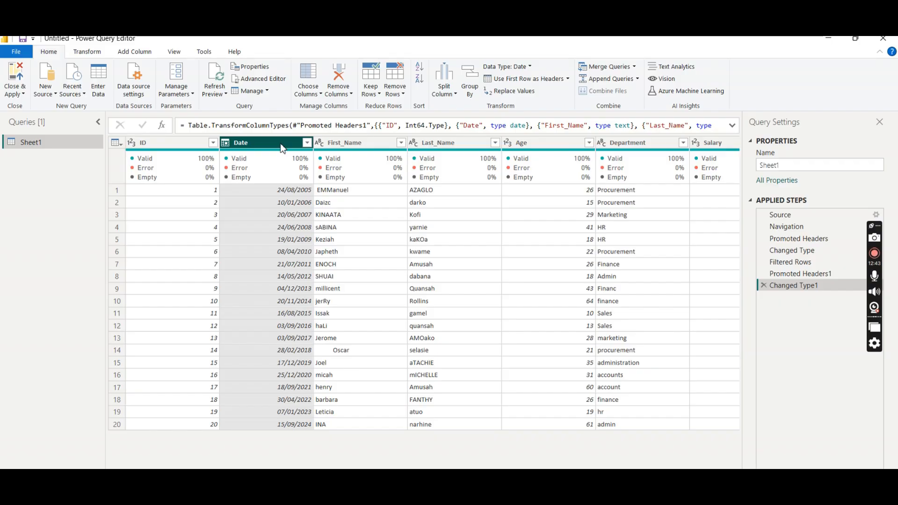
pyautogui.click(764, 286)
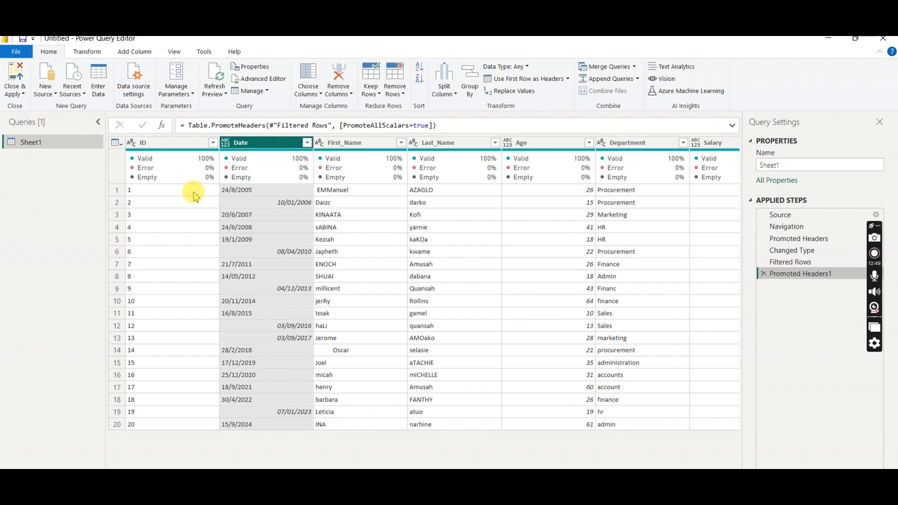
pyautogui.moveTo(246, 186)
pyautogui.click(135, 143)
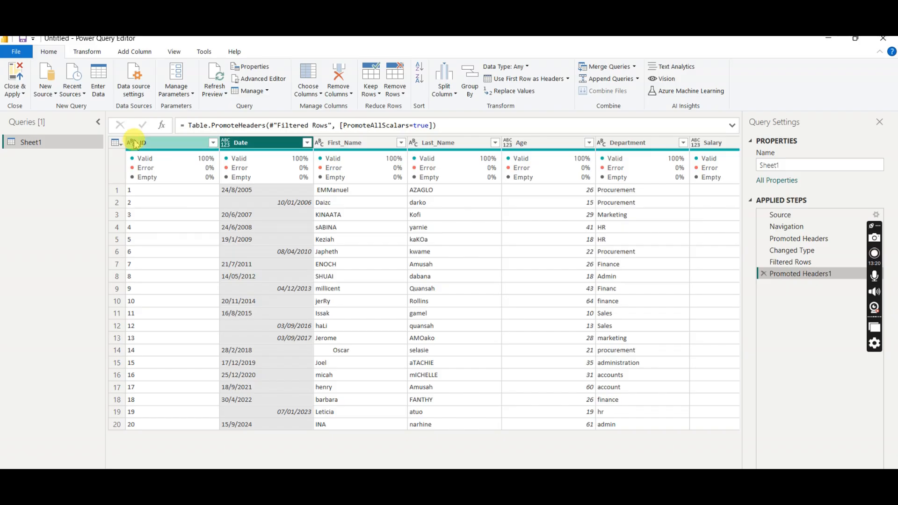
pyautogui.click(133, 144)
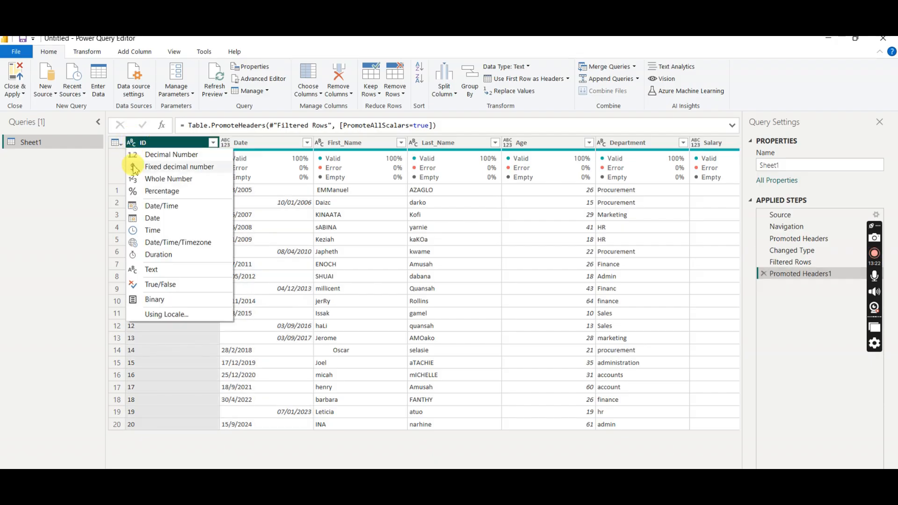
pyautogui.click(174, 180)
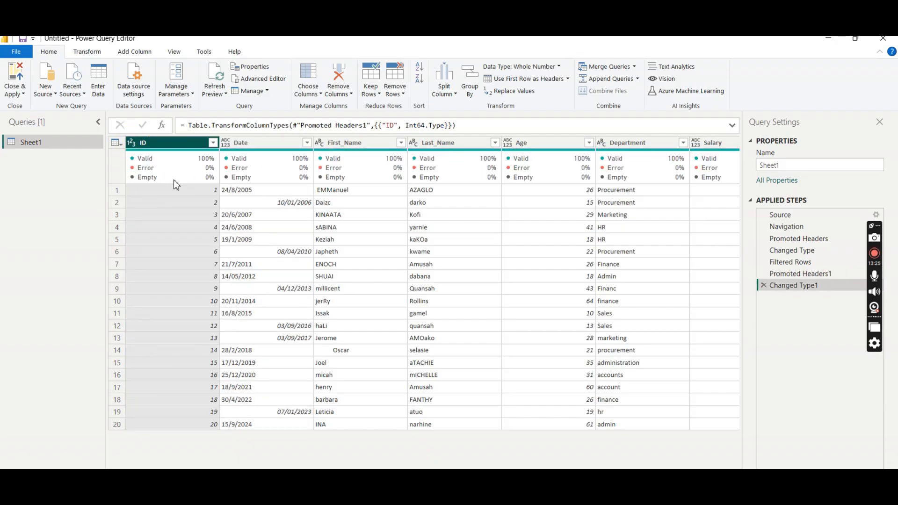
# - Set the Date column's data type to Date
pyautogui.click(259, 143)
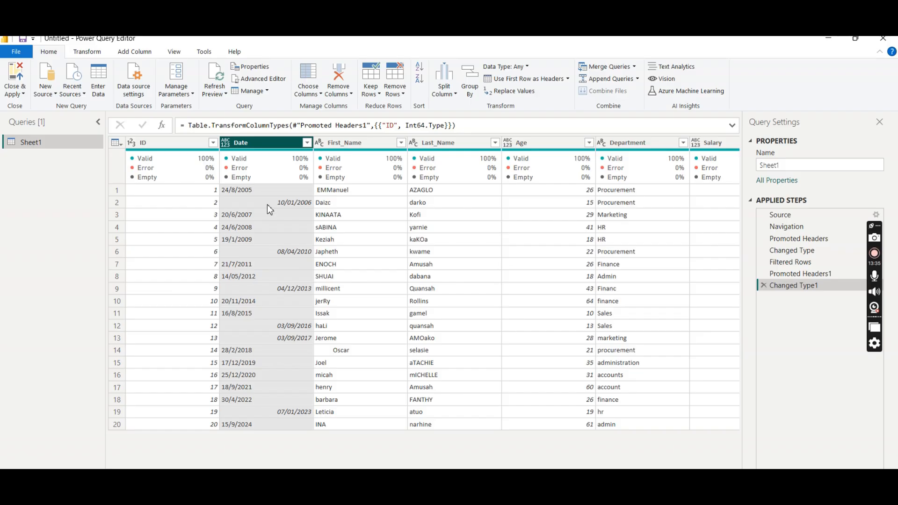
pyautogui.click(265, 260)
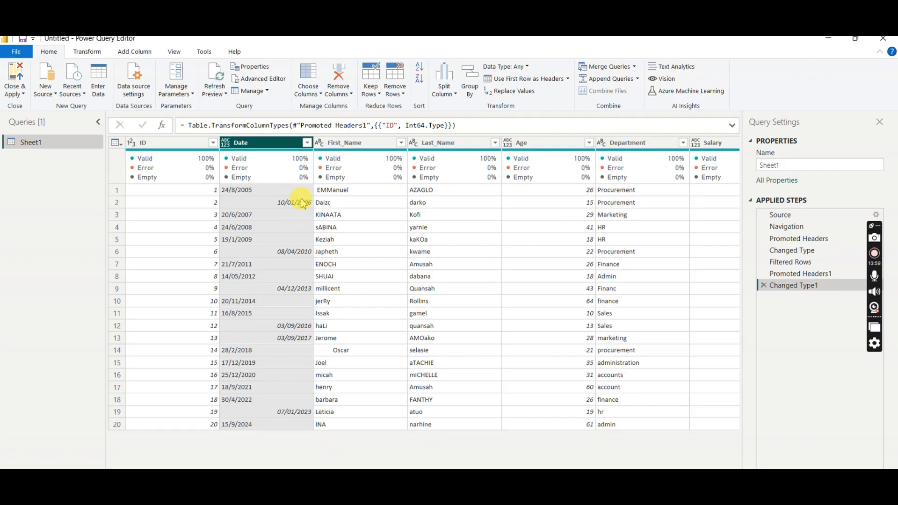
pyautogui.click(228, 144)
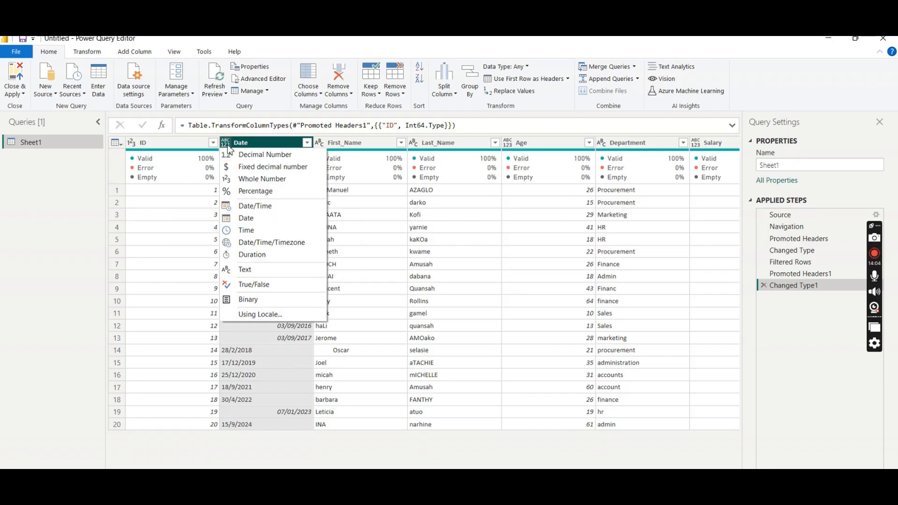
pyautogui.click(260, 218)
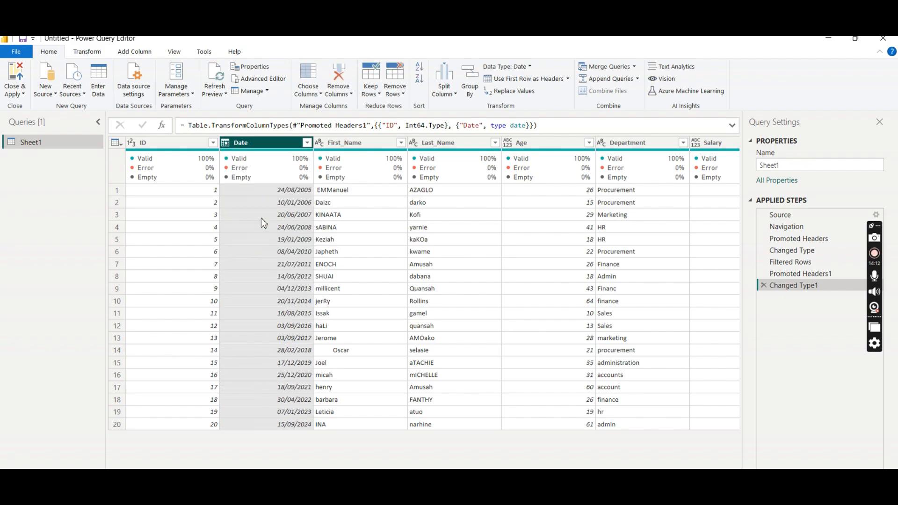
# - Examine the First_Name and Last_Name columns for capitalization and spacing, including the First_Name cell in row 14
pyautogui.click(369, 142)
pyautogui.click(453, 143)
pyautogui.click(374, 144)
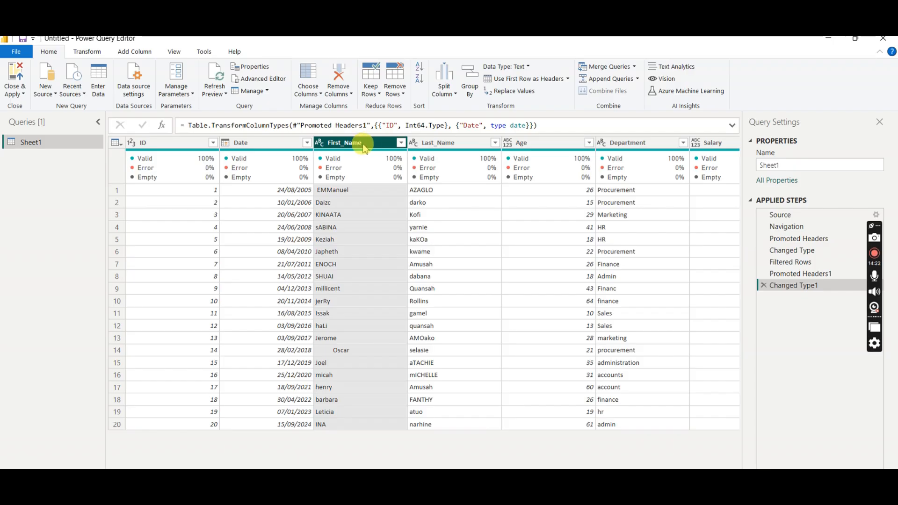
pyautogui.click(356, 147)
pyautogui.click(427, 159)
pyautogui.moveTo(428, 162)
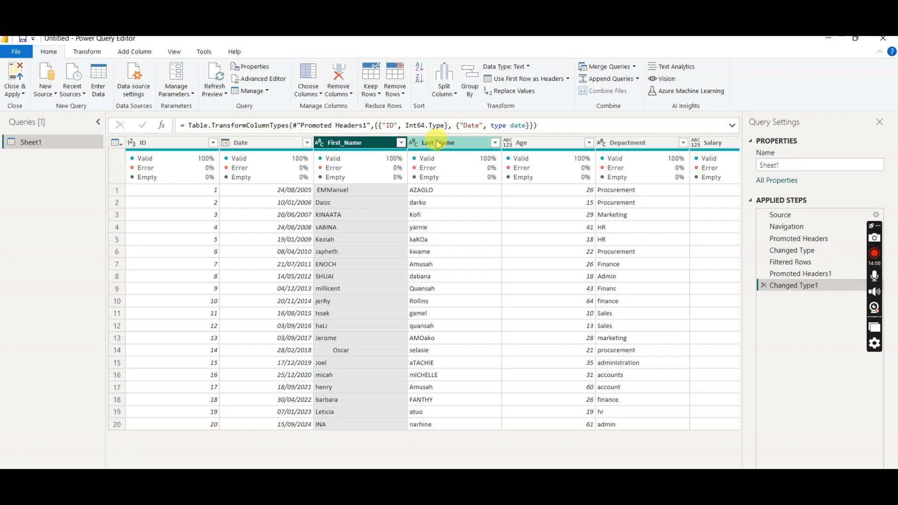
pyautogui.moveTo(396, 155)
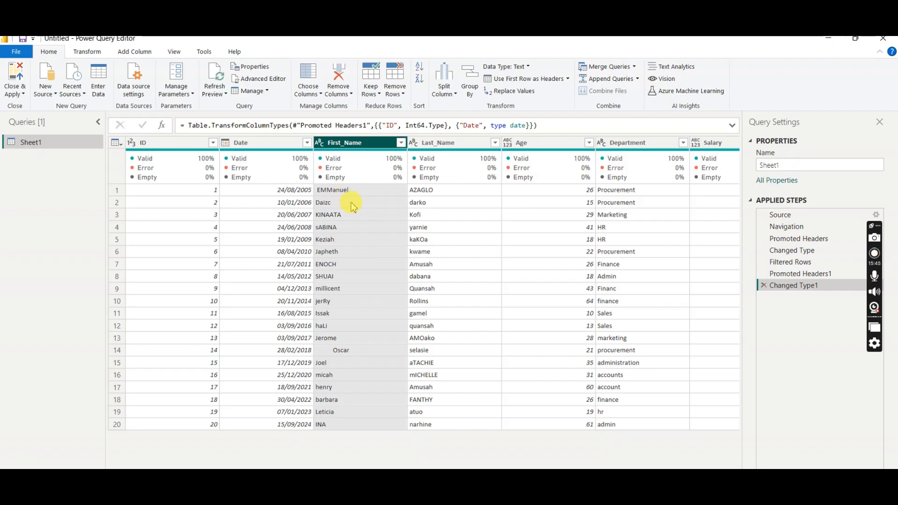
pyautogui.click(330, 351)
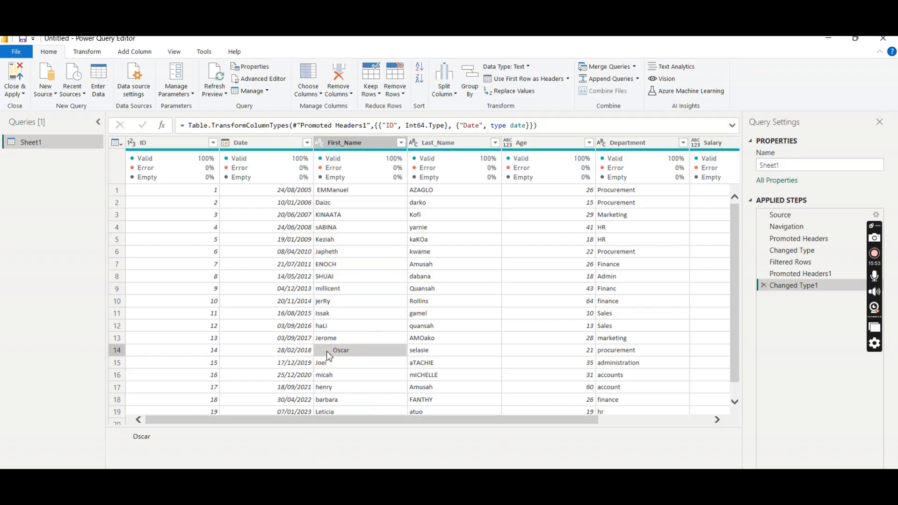
pyautogui.click(370, 143)
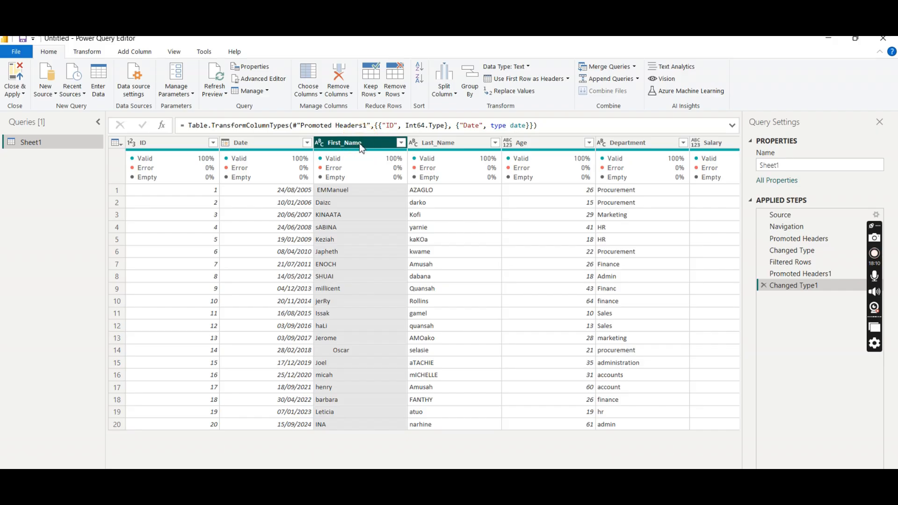
# - Set up a merge of the First_Name and Last_Name columns, in that order, with a space as custom separator
pyautogui.keyDown('ctrl'); pyautogui.click(451, 142); pyautogui.keyUp('ctrl')
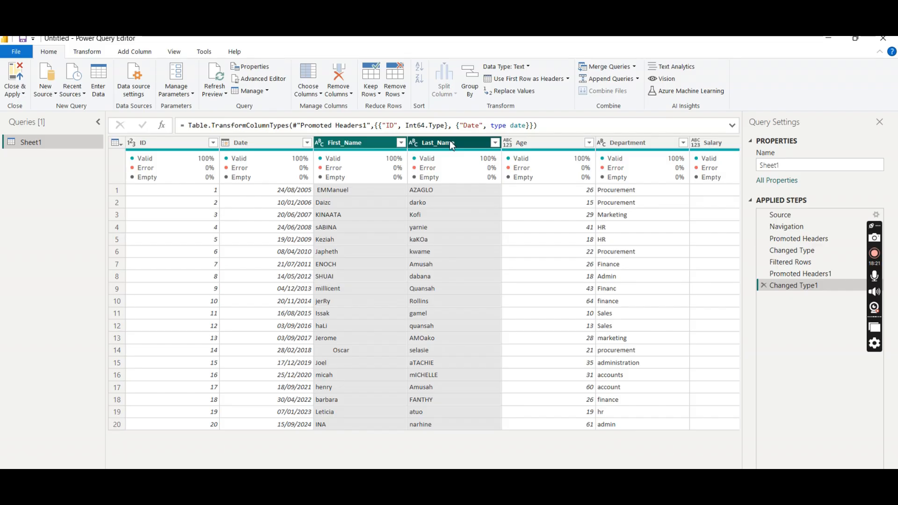
pyautogui.click(349, 143)
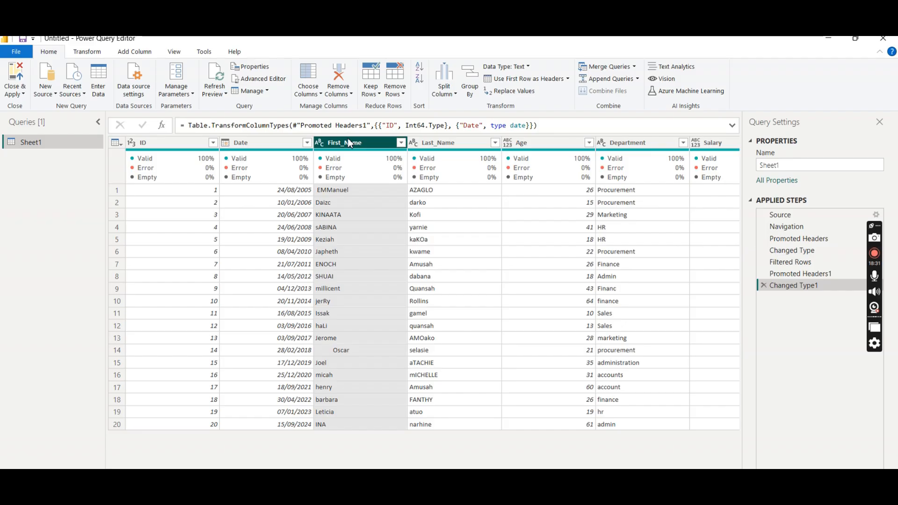
pyautogui.keyDown('ctrl'); pyautogui.click(458, 145); pyautogui.keyUp('ctrl')
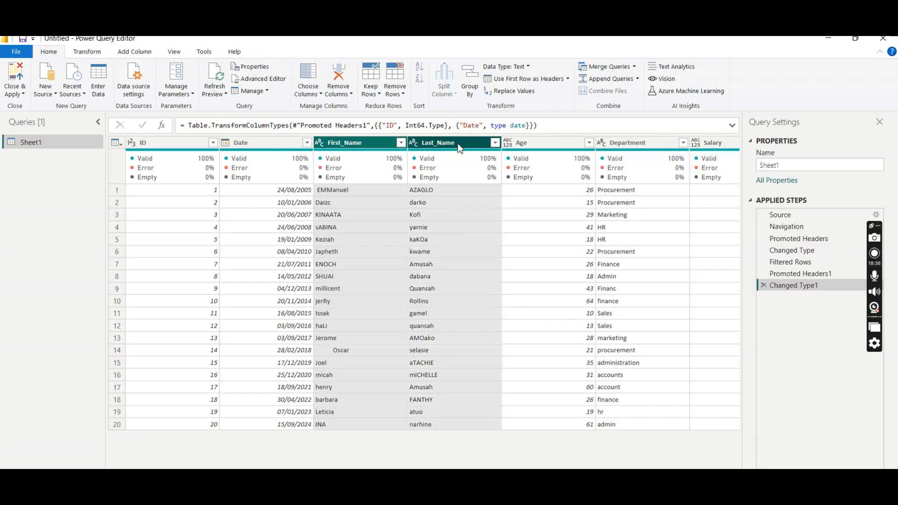
pyautogui.rightClick(458, 148)
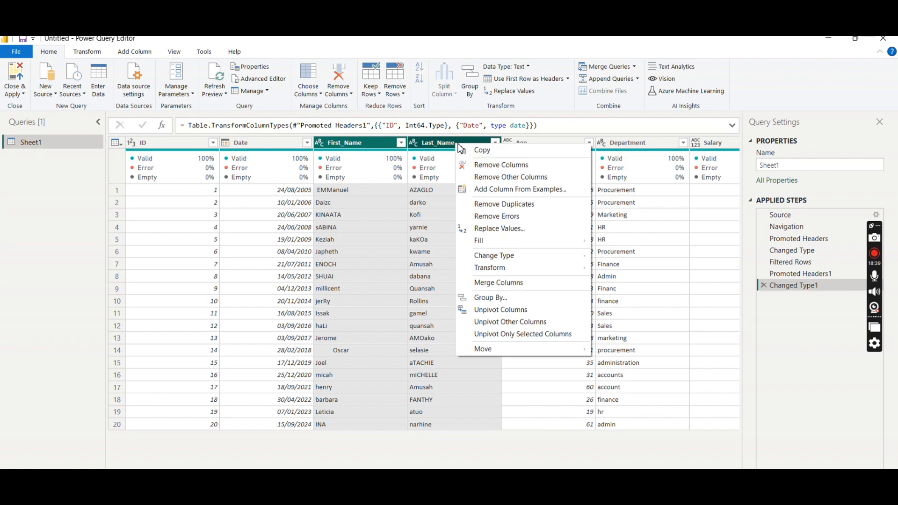
pyautogui.moveTo(514, 272)
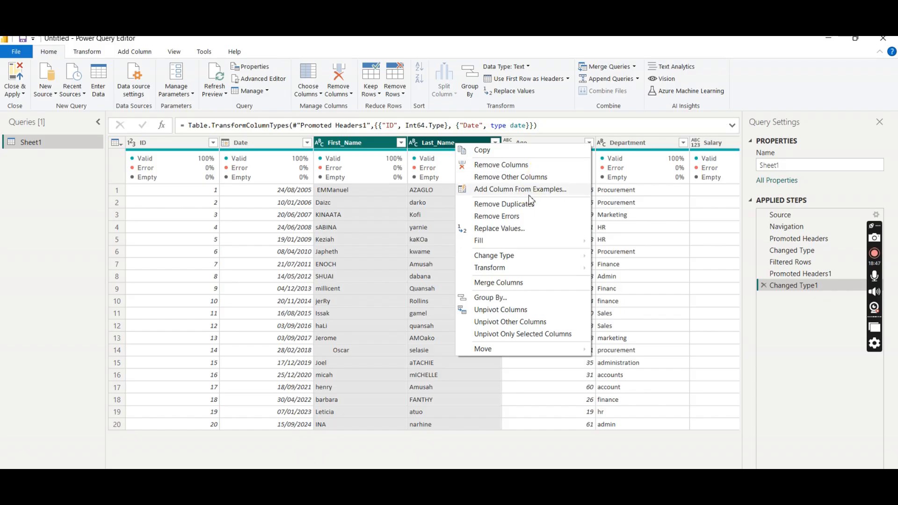
pyautogui.click(511, 284)
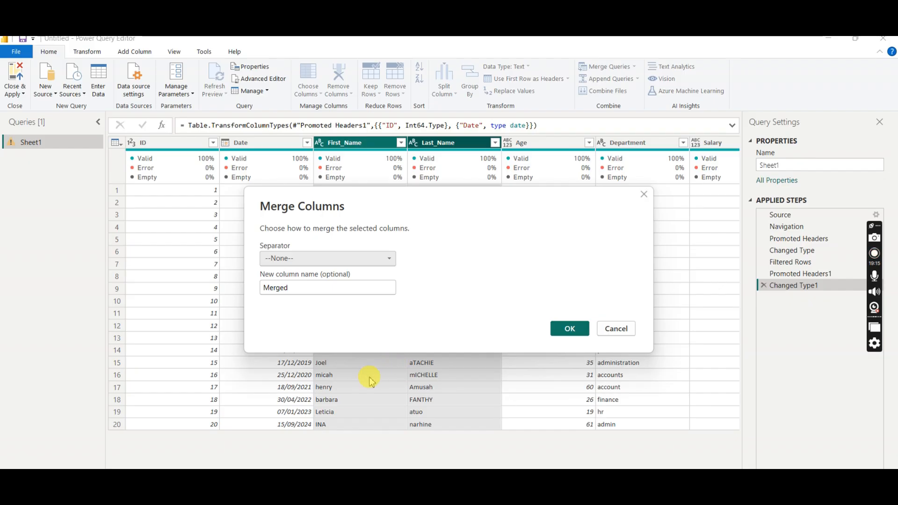
pyautogui.click(388, 260)
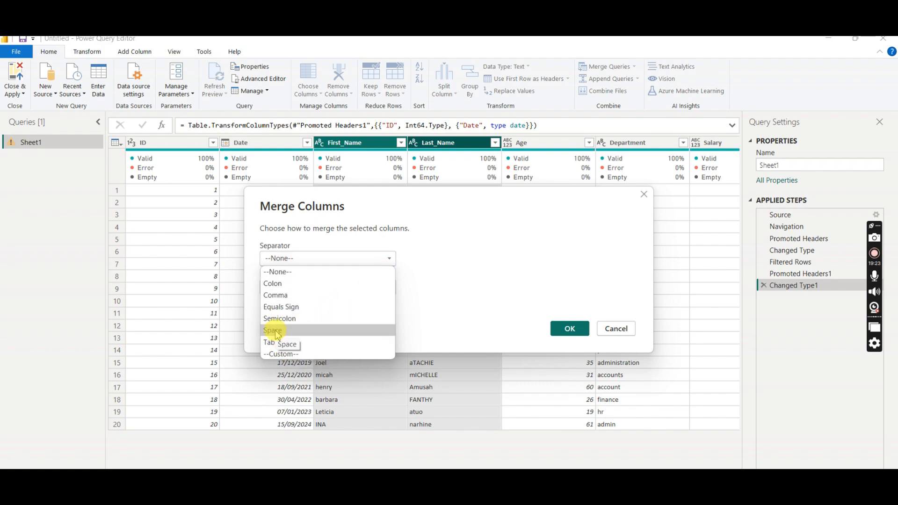
pyautogui.click(292, 358)
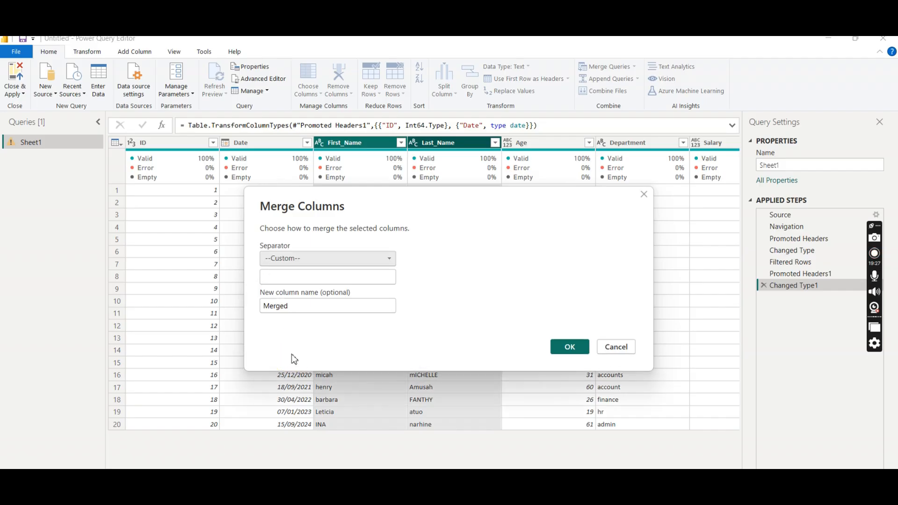
pyautogui.click(274, 276)
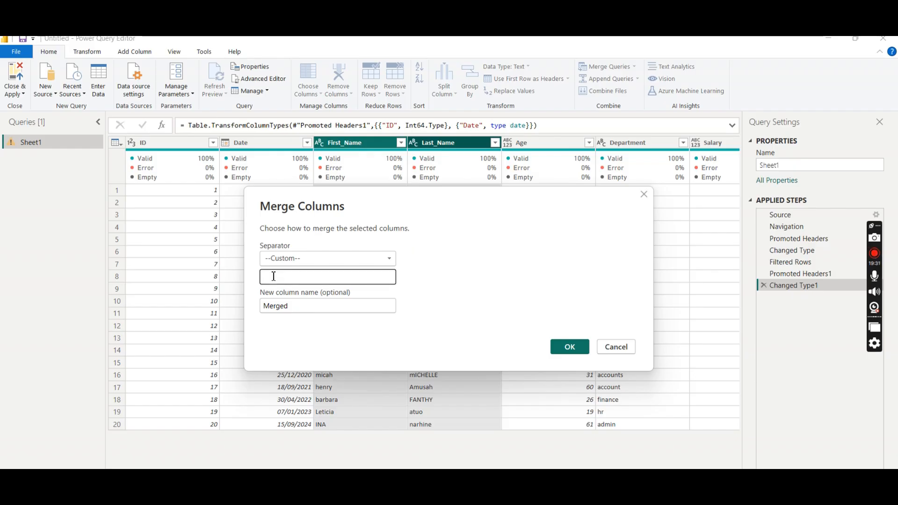
# - Name the merged column Full_Name and apply the merge
pyautogui.moveTo(295, 306); pyautogui.dragTo(256, 311)
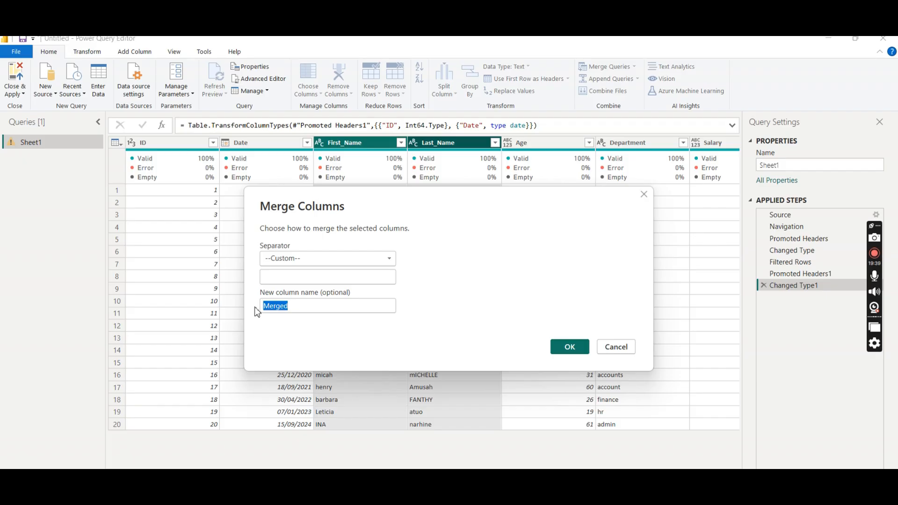
pyautogui.write('Full')
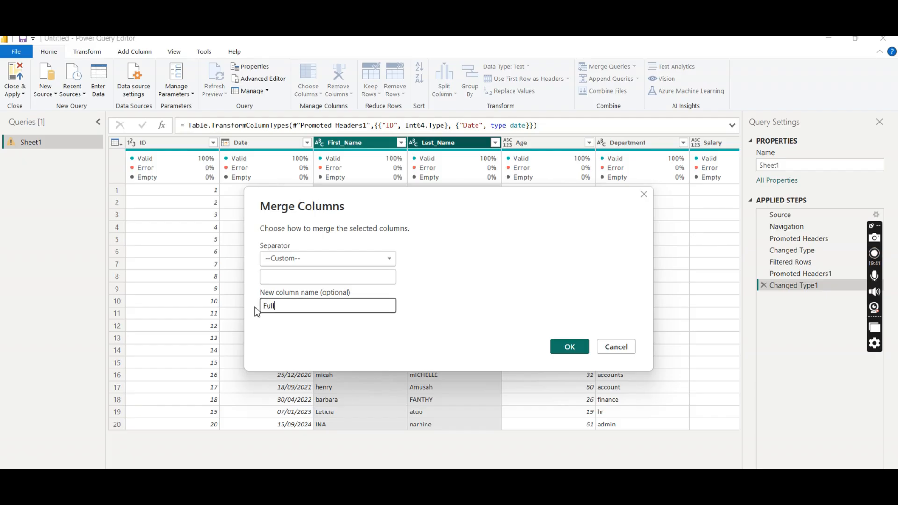
pyautogui.write('_Name')
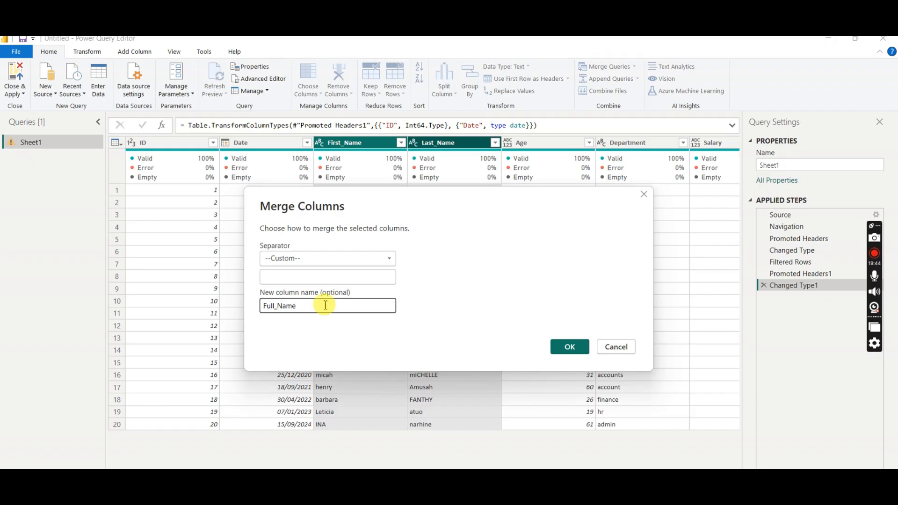
pyautogui.click(570, 345)
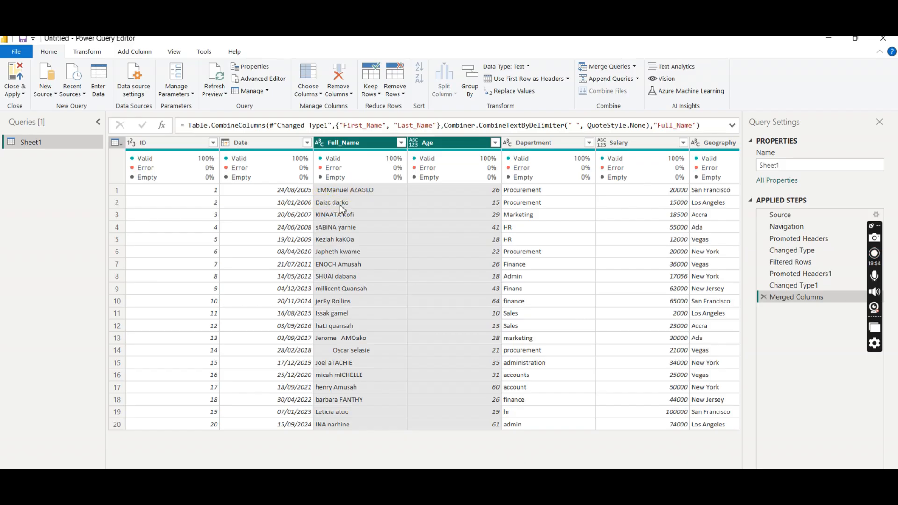
# - Convert the text in the Full_Name column to lowercase
pyautogui.click(372, 143)
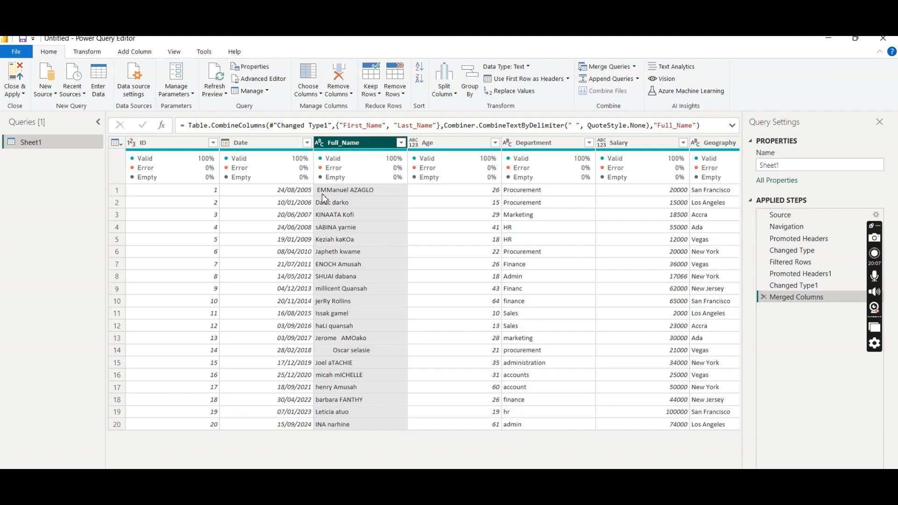
pyautogui.rightClick(380, 143)
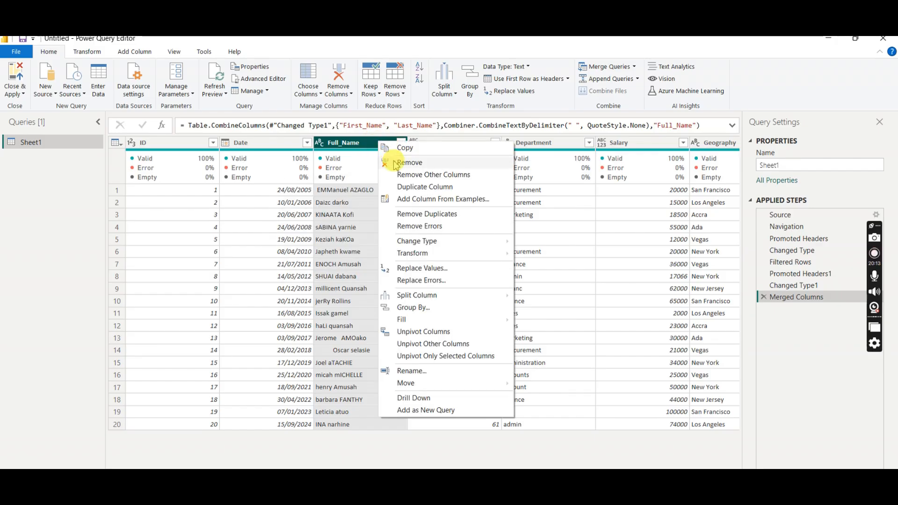
pyautogui.moveTo(437, 257)
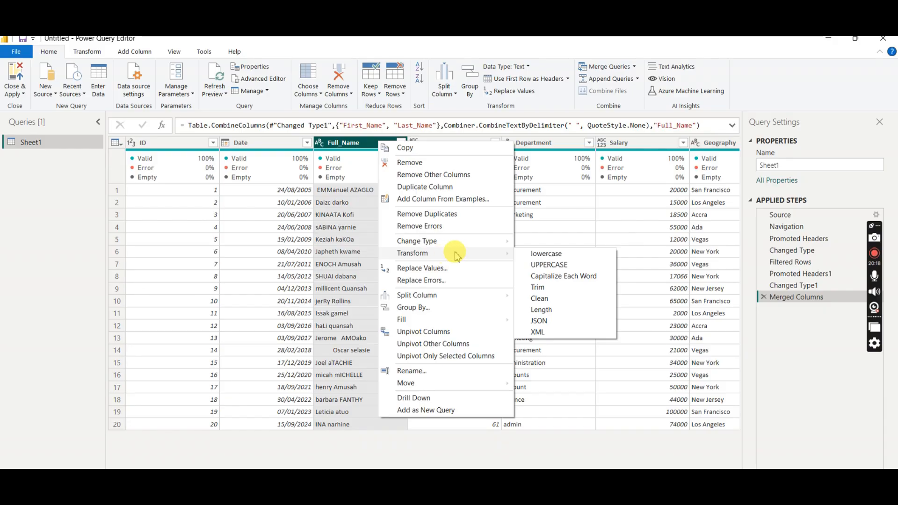
pyautogui.click(548, 255)
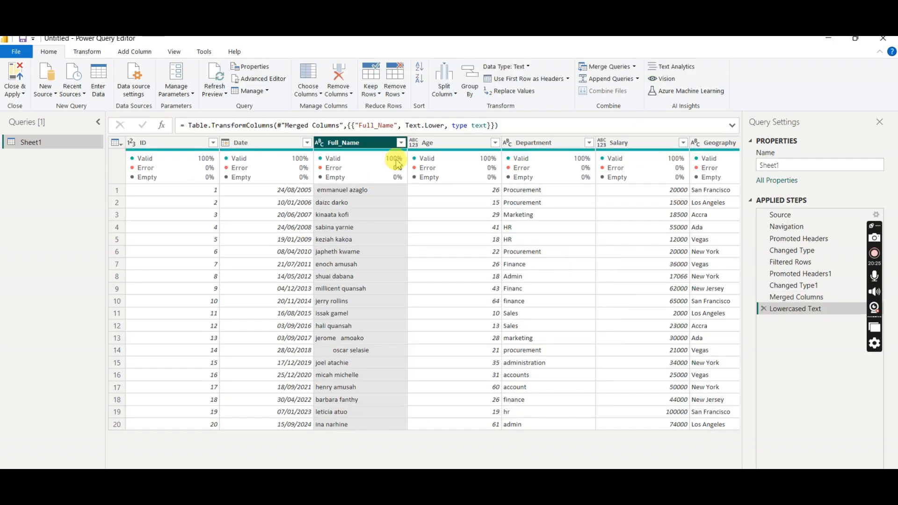
# - Convert the text in the Full_Name column to UPPERCASE
pyautogui.click(401, 143)
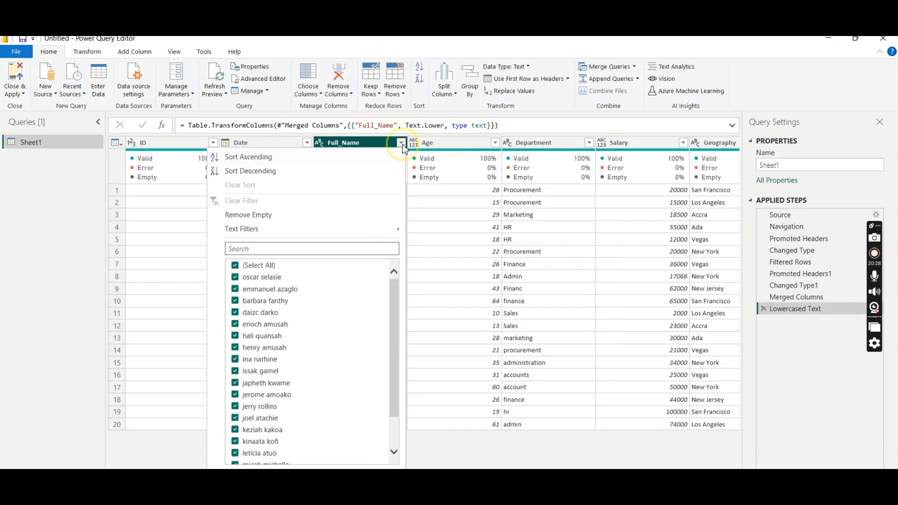
pyautogui.click(401, 144)
pyautogui.rightClick(379, 146)
pyautogui.moveTo(465, 255)
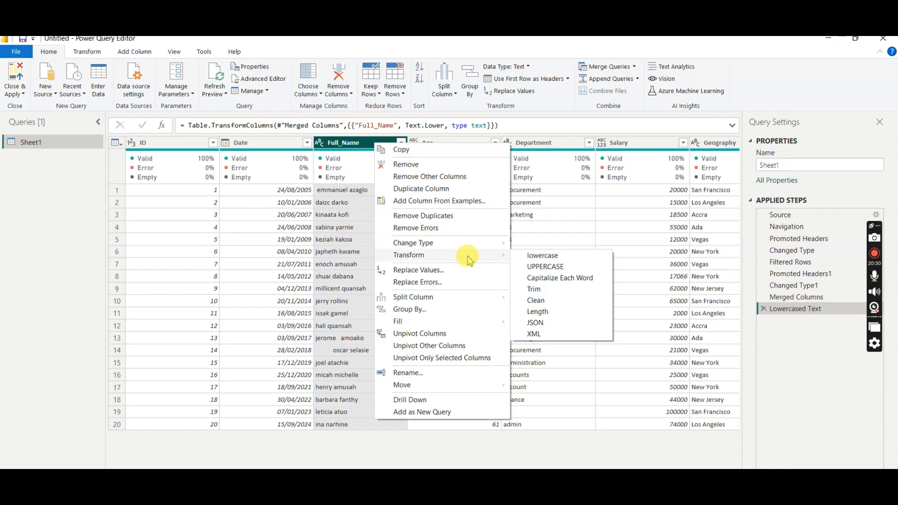
pyautogui.click(545, 266)
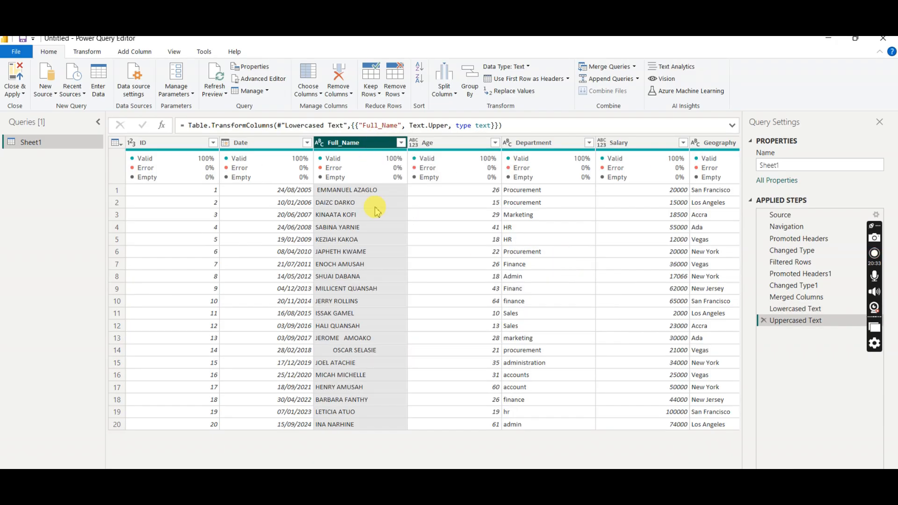
# - Apply the Capitalize Each Word transformation to the Full_Name column
pyautogui.rightClick(383, 147)
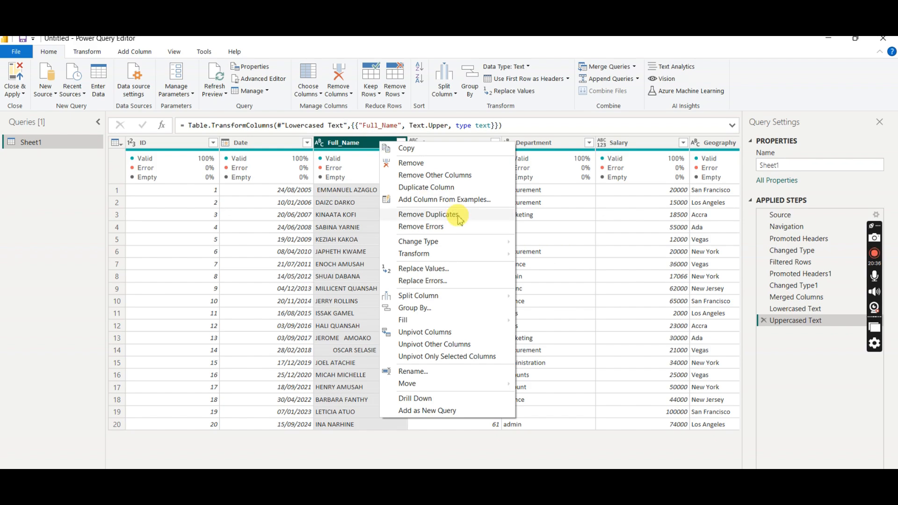
pyautogui.moveTo(464, 254)
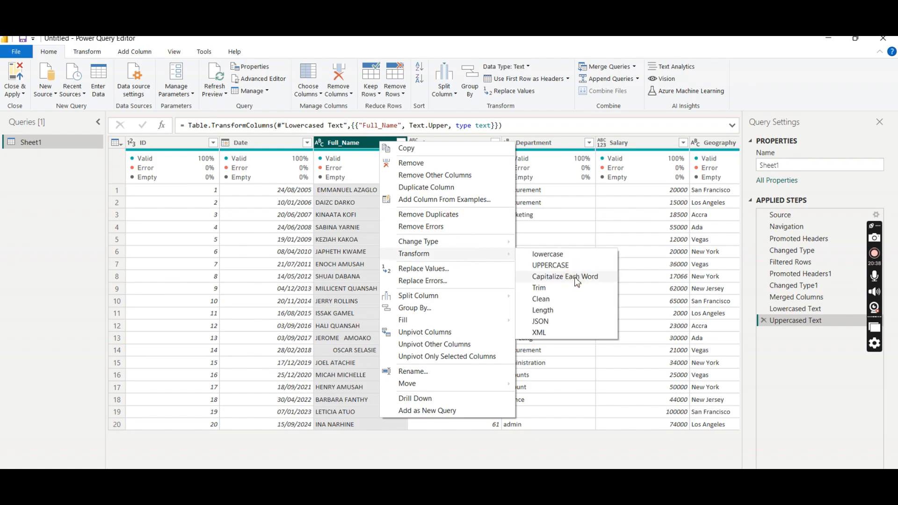
pyautogui.click(575, 277)
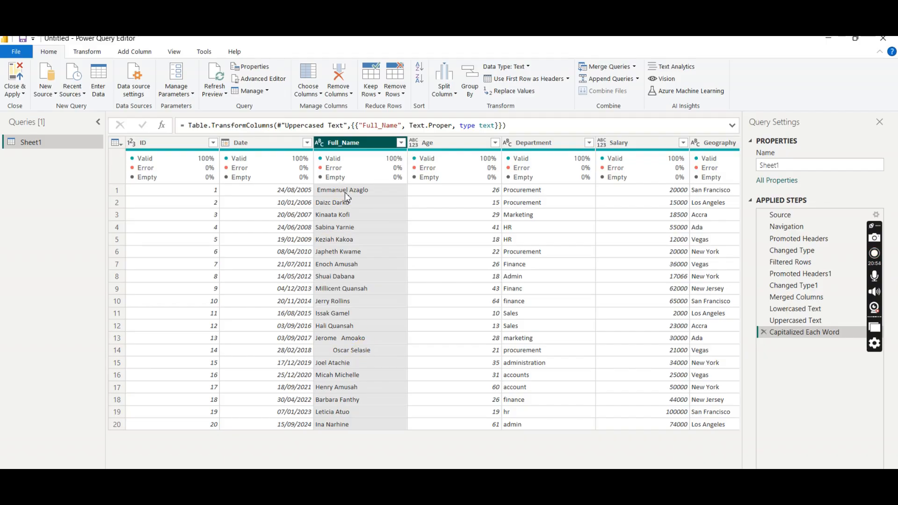
# - Try the Trim transformation on the Full_Name column and delete the resulting Trimmed Text step
pyautogui.rightClick(376, 146)
pyautogui.moveTo(491, 257)
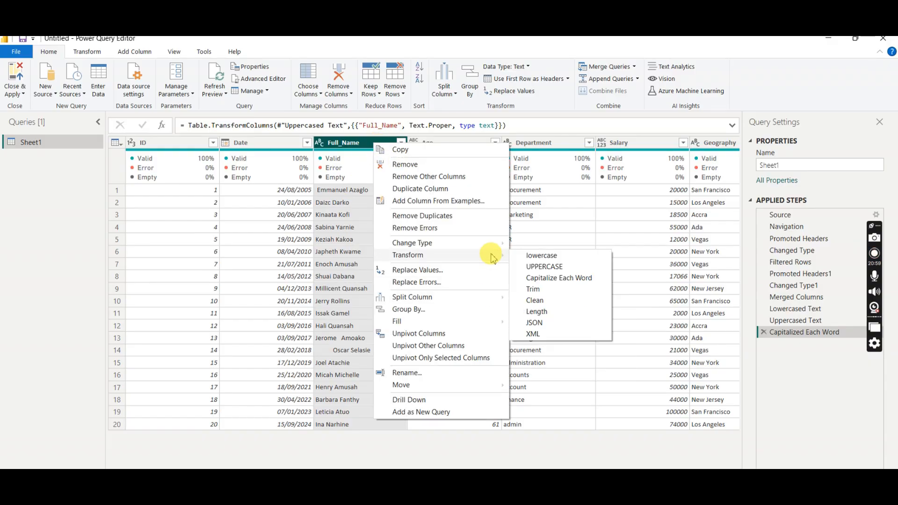
pyautogui.click(534, 289)
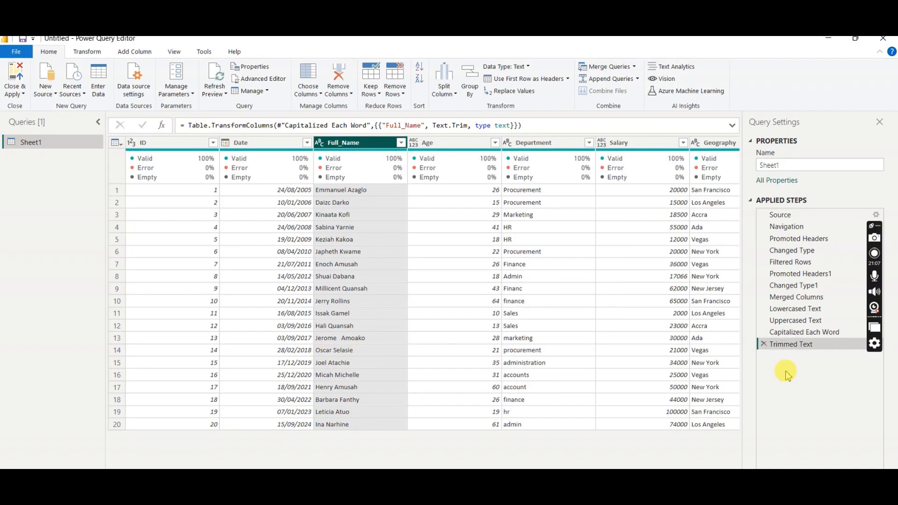
pyautogui.click(764, 345)
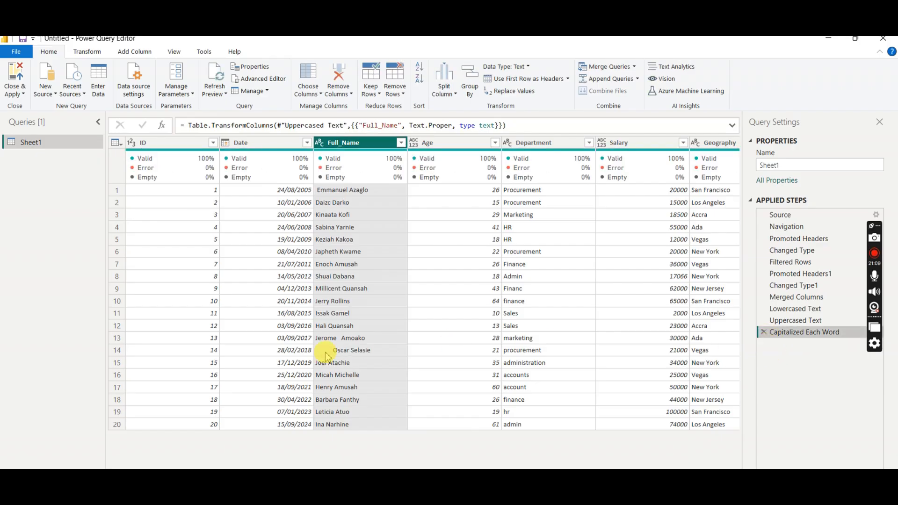
# - Trim the leading and trailing spaces from the Full_Name column
pyautogui.rightClick(369, 144)
pyautogui.moveTo(461, 259)
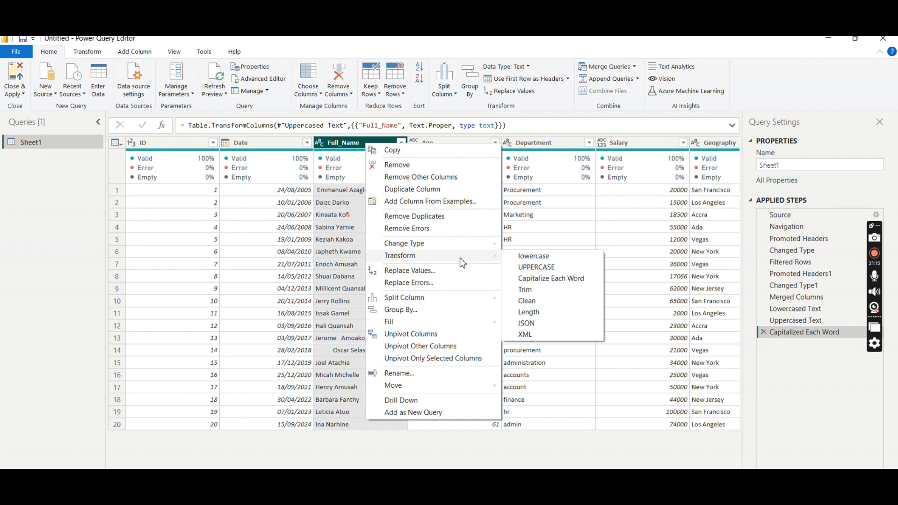
pyautogui.click(532, 293)
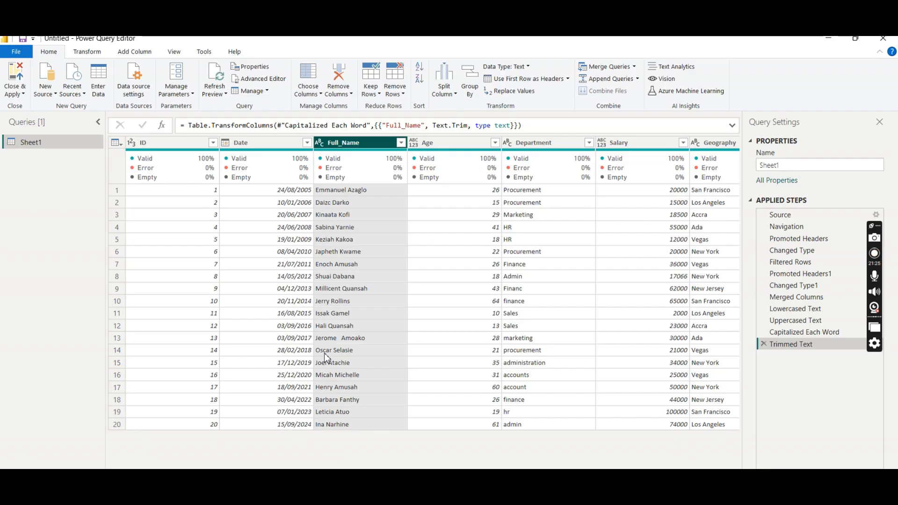
# - Set the Age column's data type to Whole Number
pyautogui.click(469, 143)
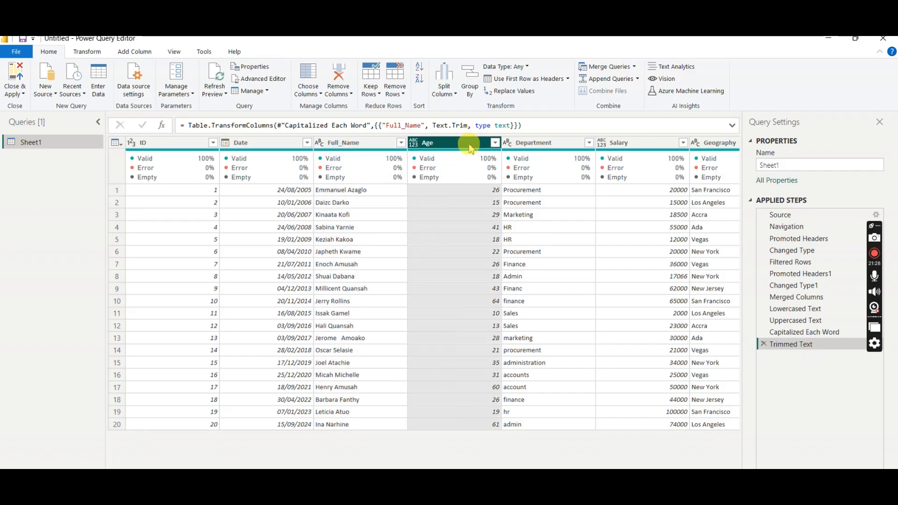
pyautogui.click(414, 144)
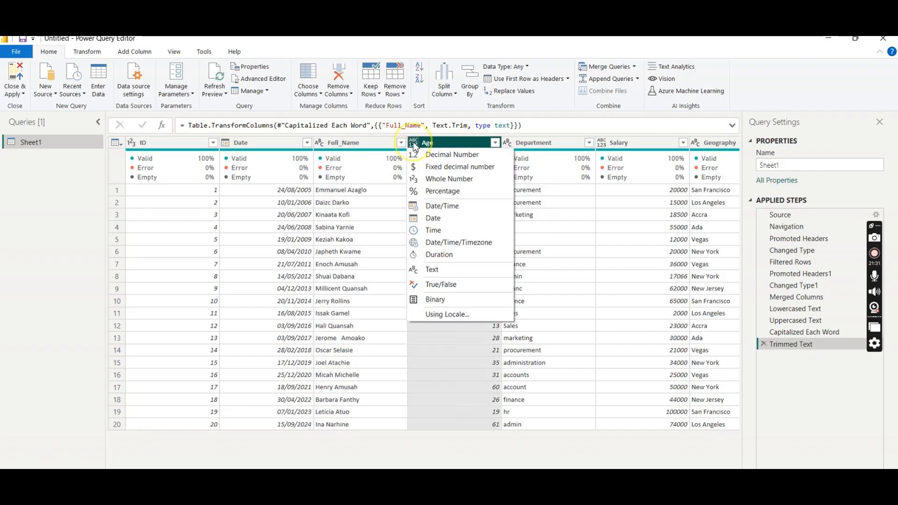
pyautogui.click(453, 180)
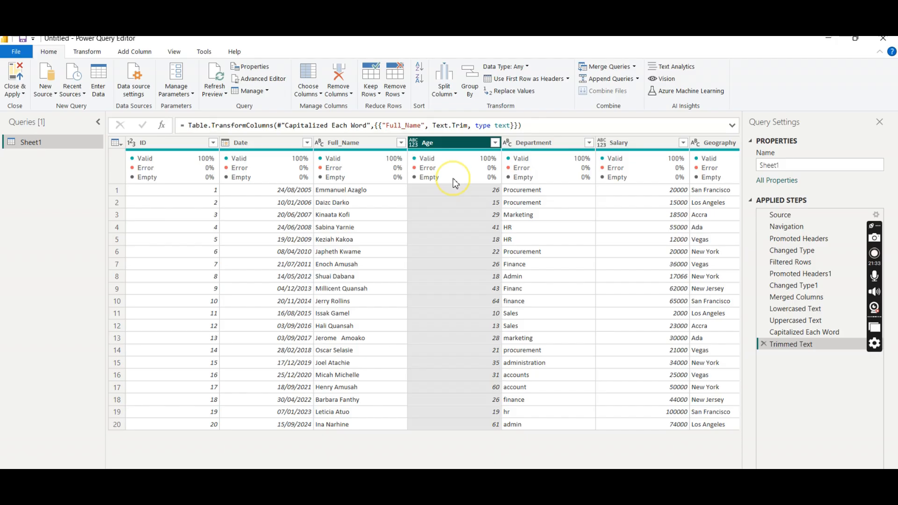
# - Examine the distinct values in the Department column's filter list for inconsistent spelling and capitalization, keeping all values selected
pyautogui.click(548, 146)
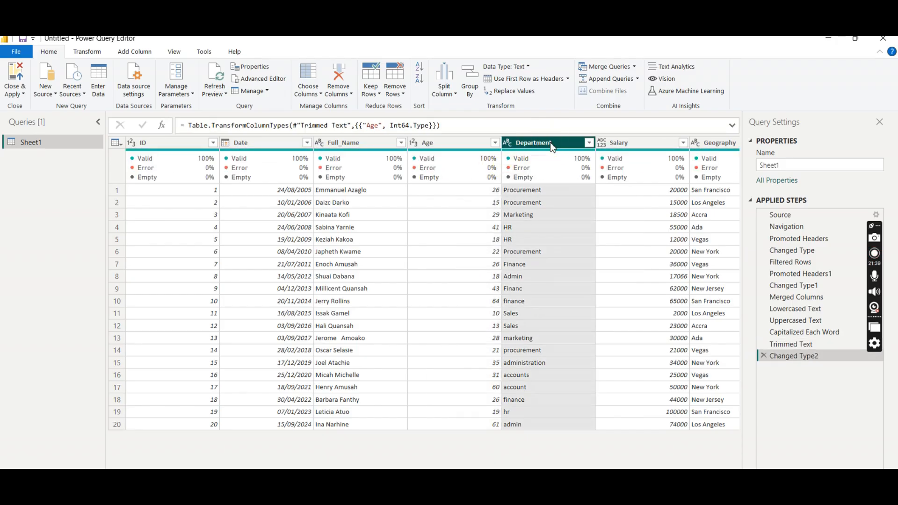
pyautogui.click(589, 142)
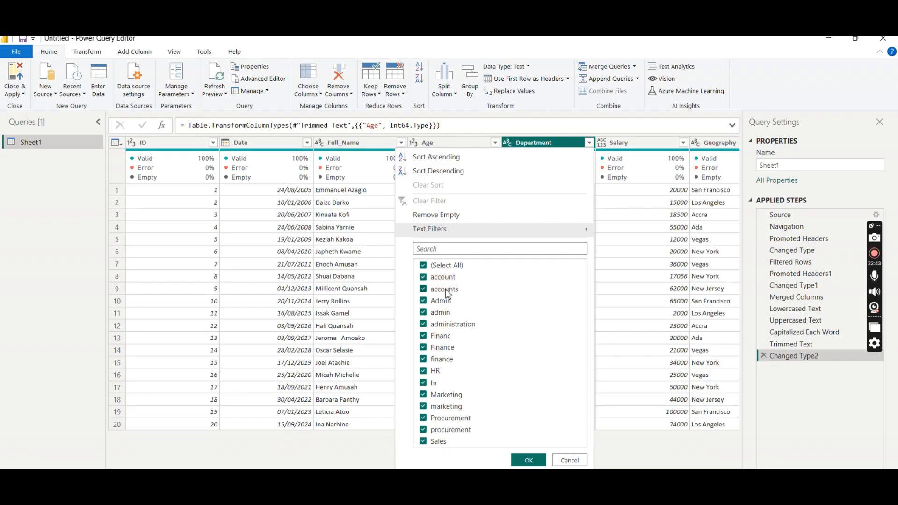
pyautogui.click(529, 460)
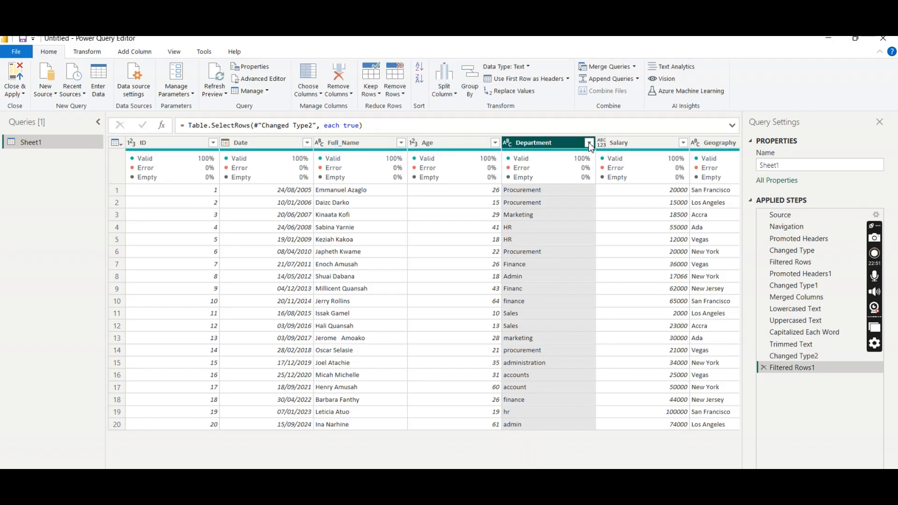
pyautogui.click(589, 142)
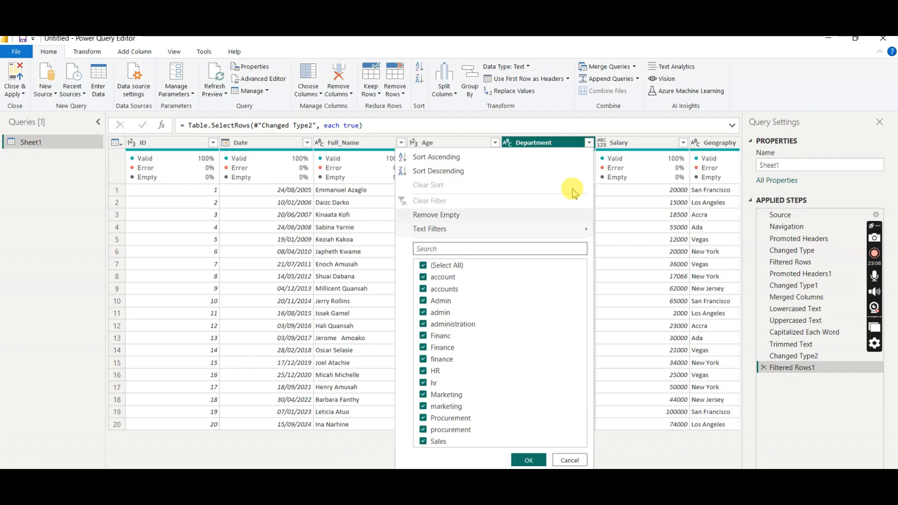
# - Replace the value "accounts" with "account" in the Department column
pyautogui.click(589, 144)
pyautogui.rightClick(569, 148)
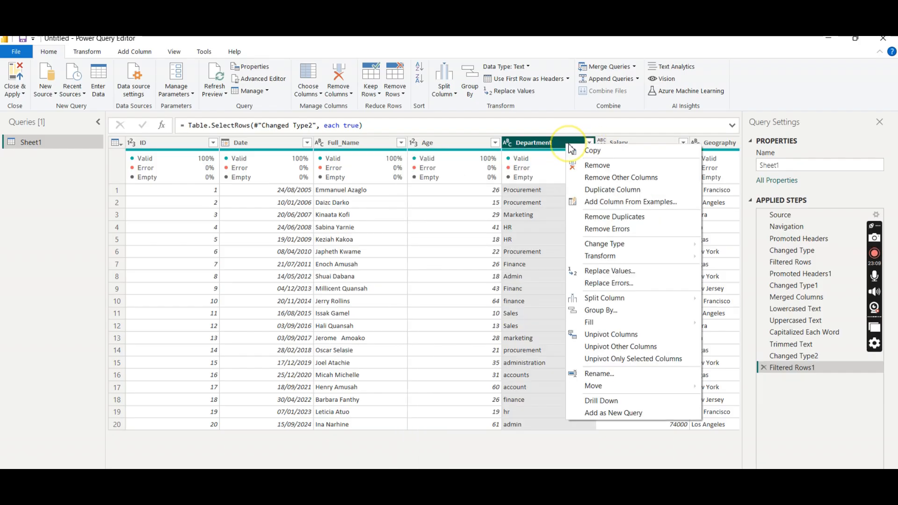
pyautogui.click(617, 271)
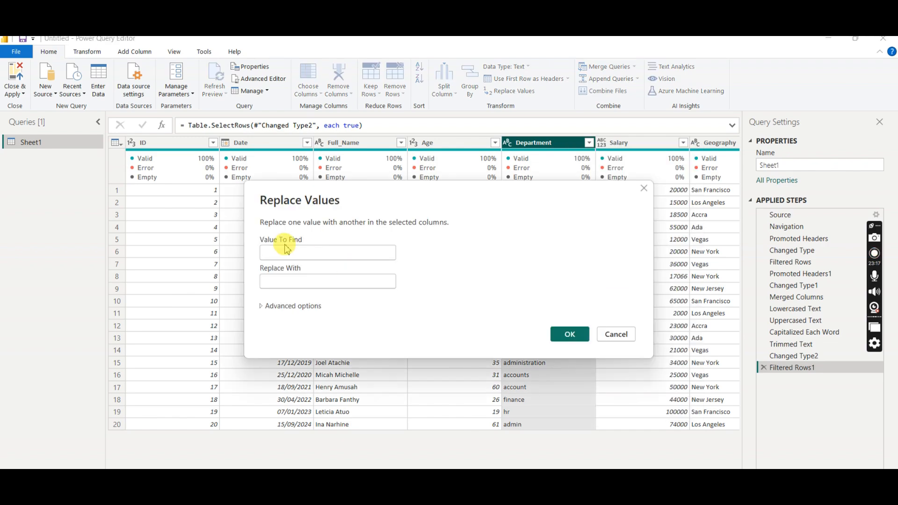
pyautogui.click(277, 252)
pyautogui.write('accounts')
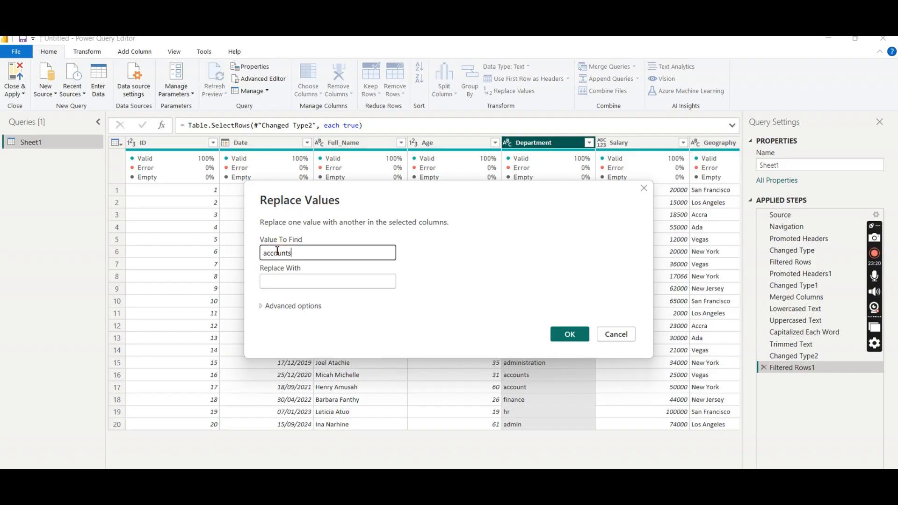
pyautogui.click(277, 282)
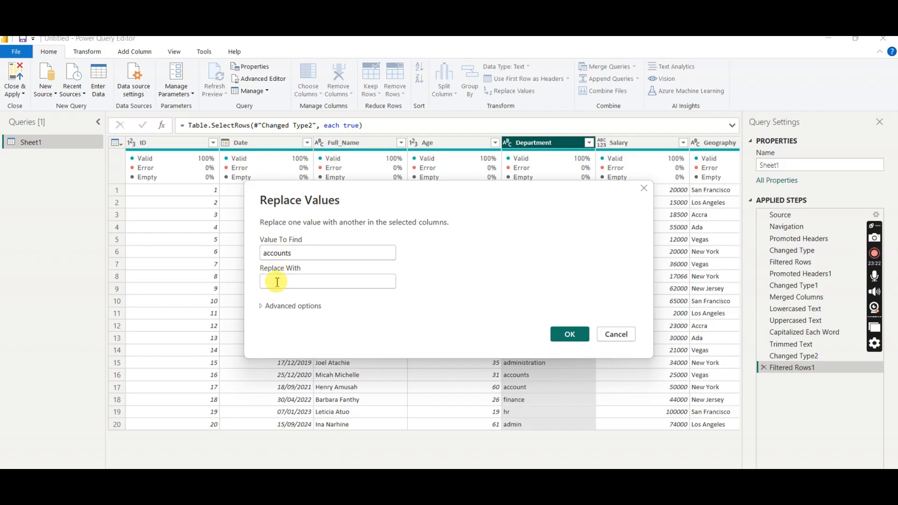
pyautogui.write('account')
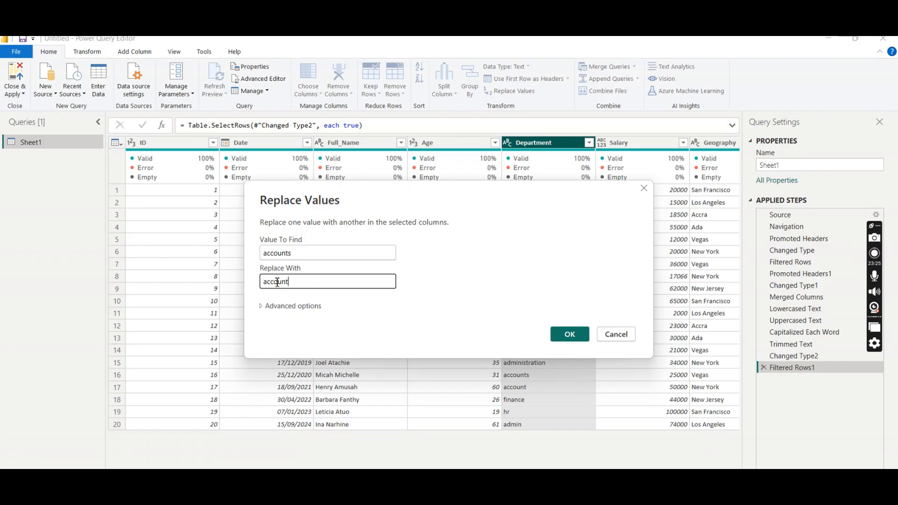
pyautogui.click(569, 334)
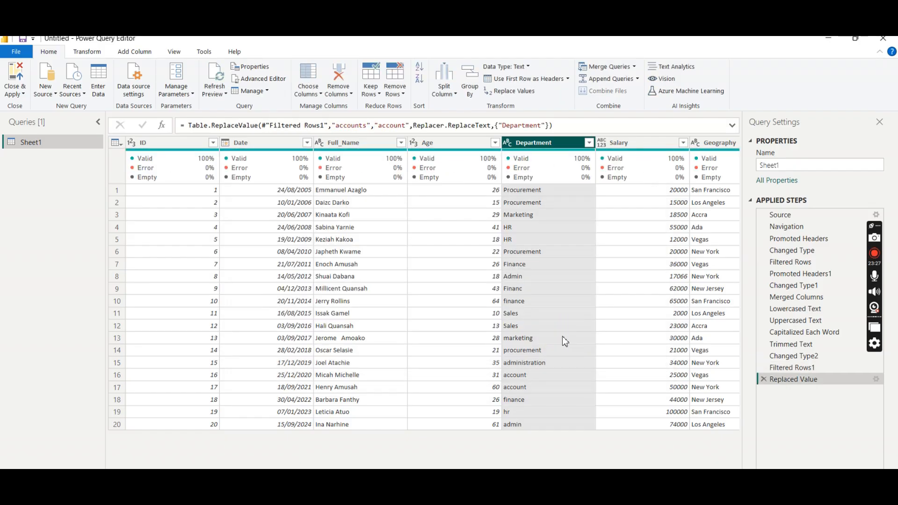
# - Check the Department column's distinct values and replace "admin" with "Admin" in that column
pyautogui.click(589, 142)
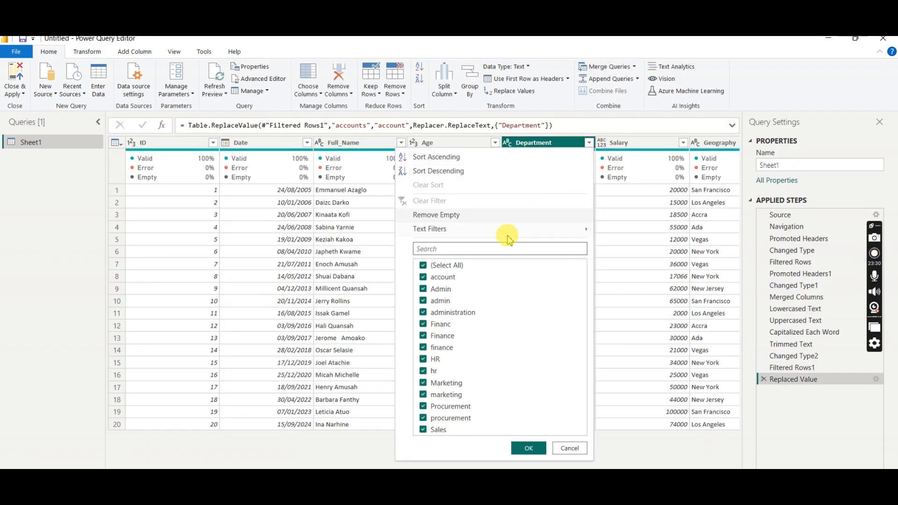
pyautogui.click(438, 292)
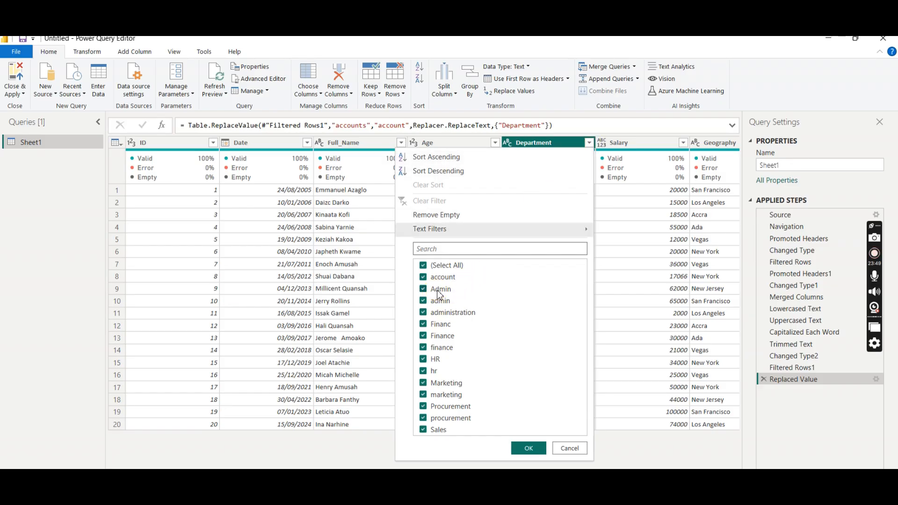
pyautogui.click(589, 143)
pyautogui.rightClick(568, 143)
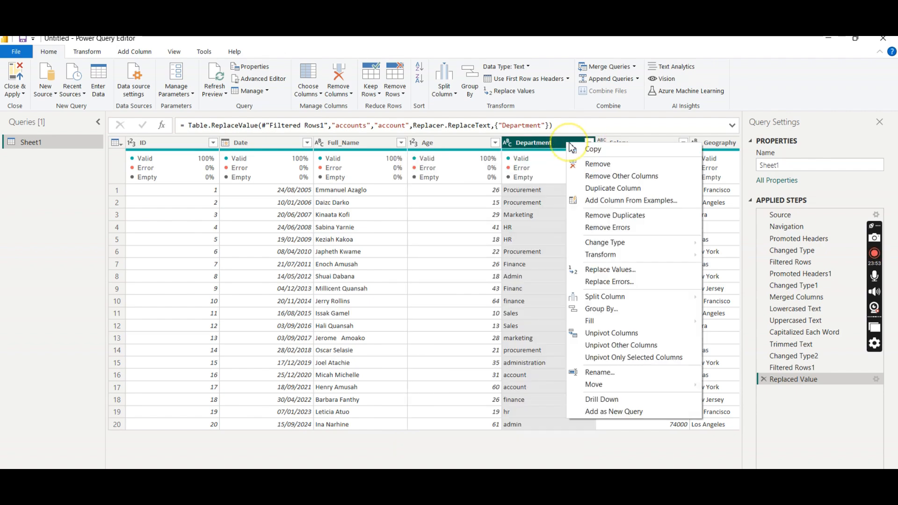
pyautogui.click(609, 270)
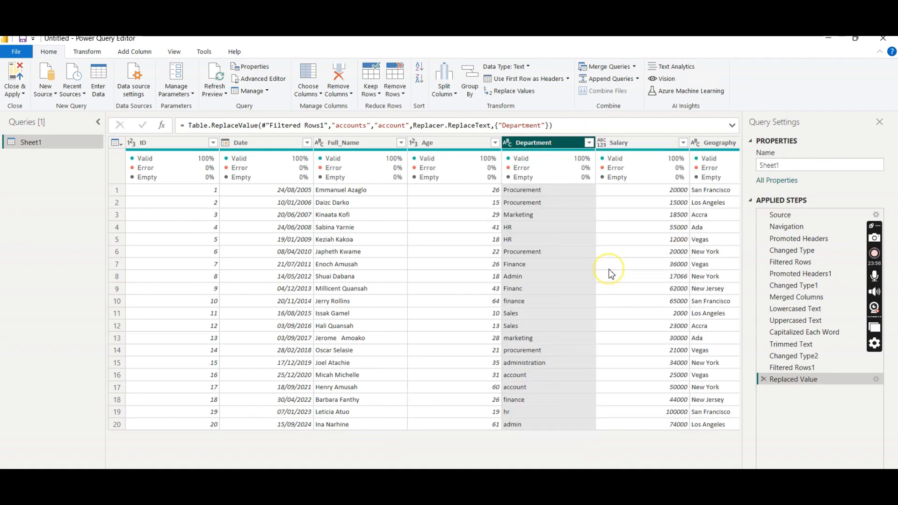
pyautogui.click(280, 253)
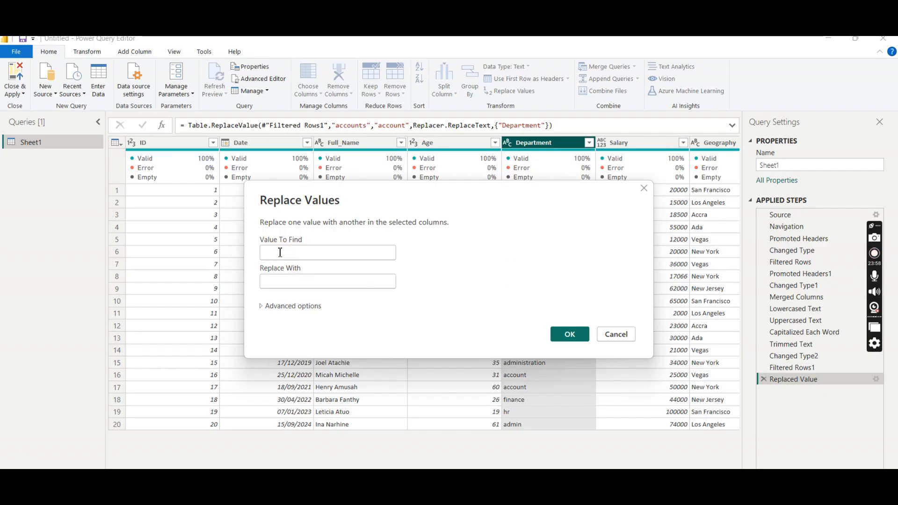
pyautogui.write('admin')
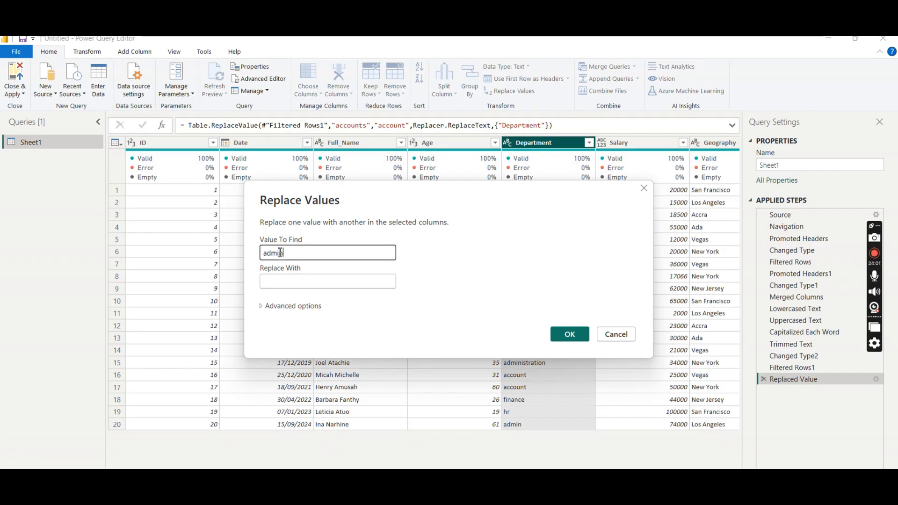
pyautogui.click(268, 279)
pyautogui.write('Admin')
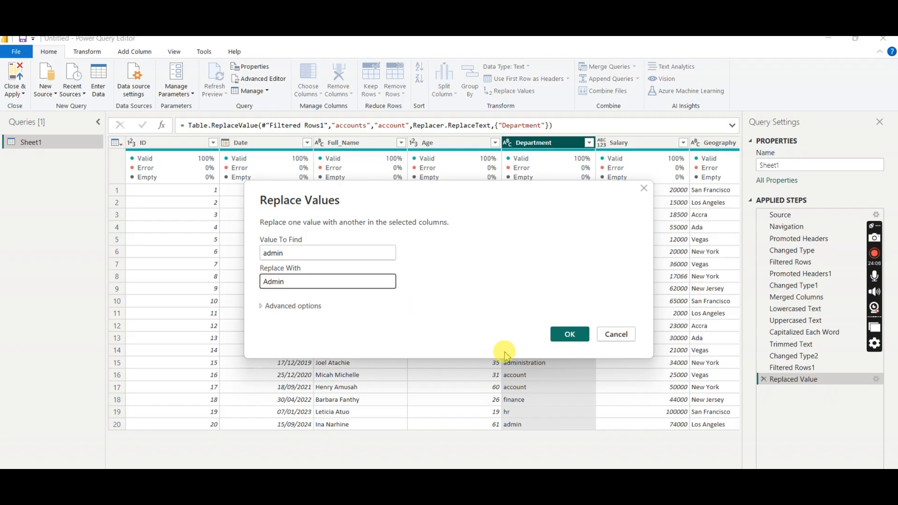
pyautogui.click(569, 334)
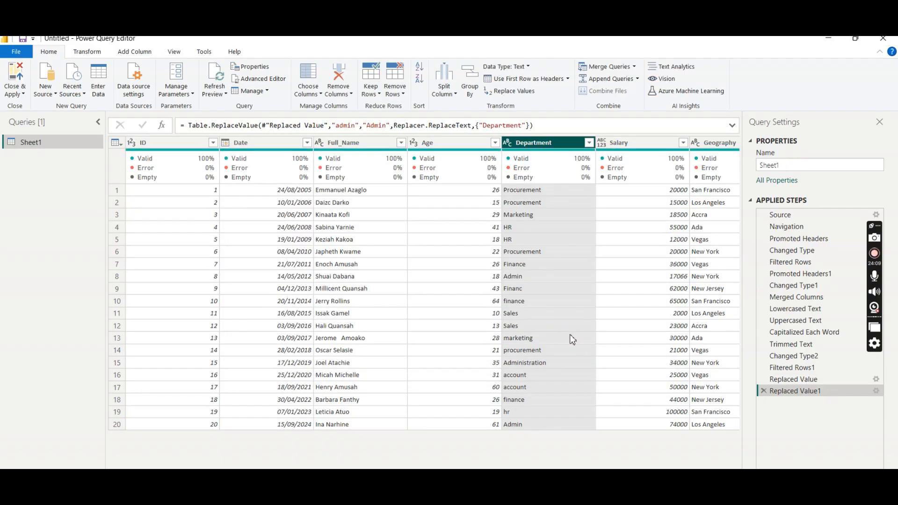
# - Replace "Administration" with "Admin" in the Department column and apply its filter with all values selected
pyautogui.click(588, 143)
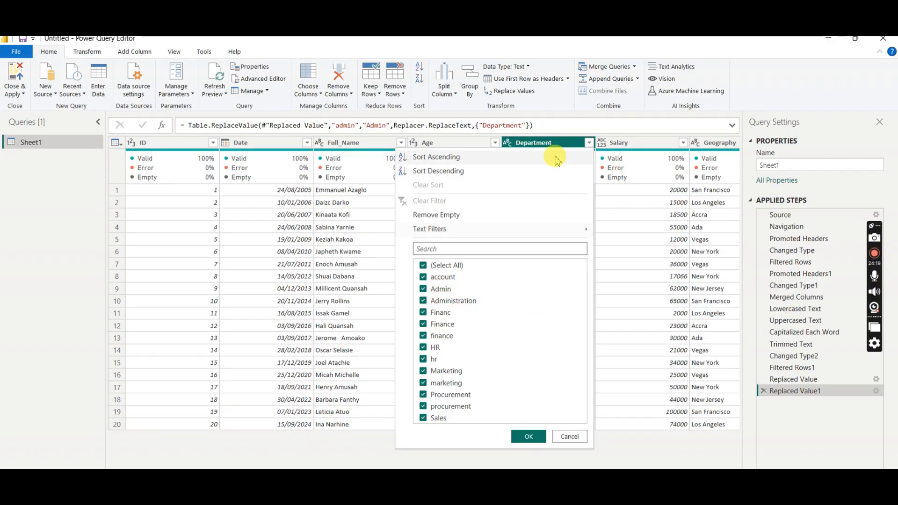
pyautogui.click(590, 143)
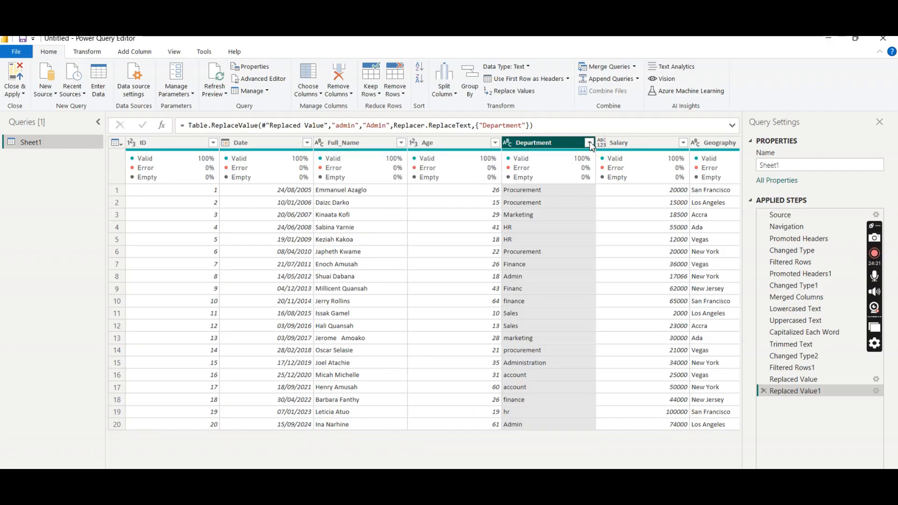
pyautogui.rightClick(564, 150)
pyautogui.click(608, 275)
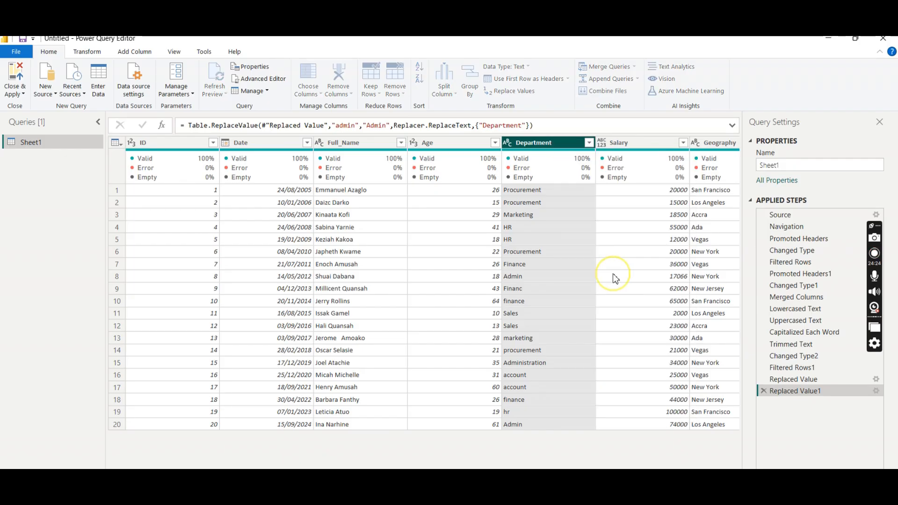
pyautogui.click(292, 255)
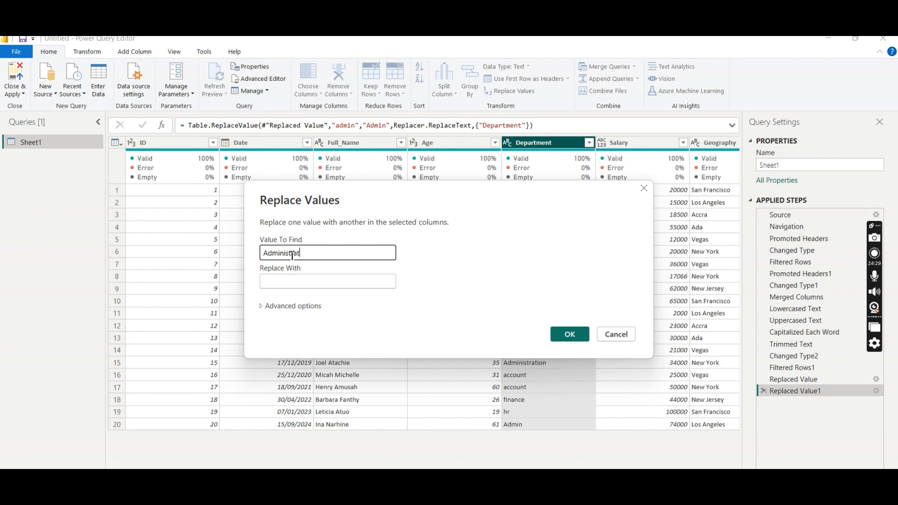
pyautogui.click(271, 283)
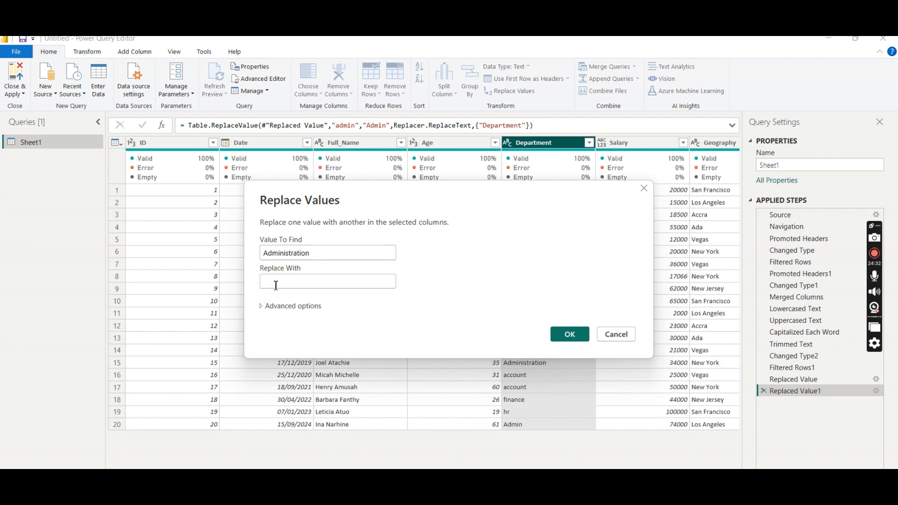
pyautogui.write('Admin')
pyautogui.click(569, 333)
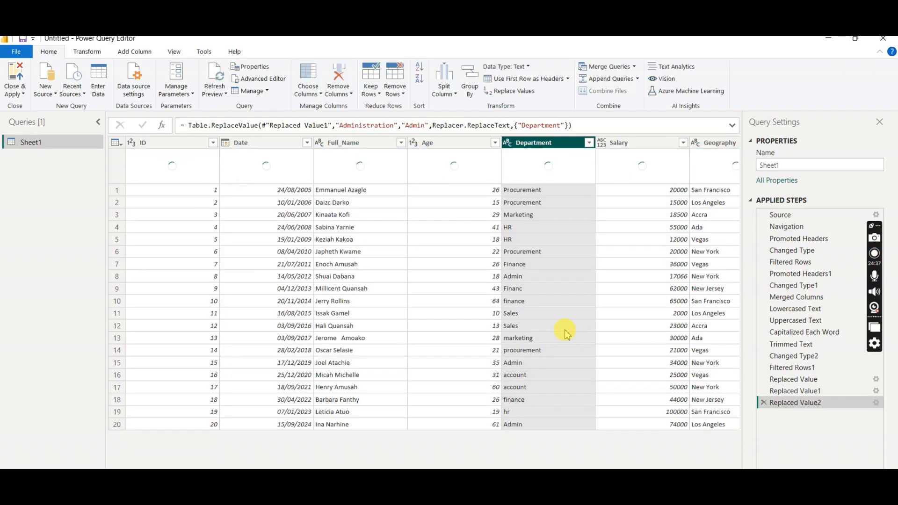
pyautogui.click(589, 143)
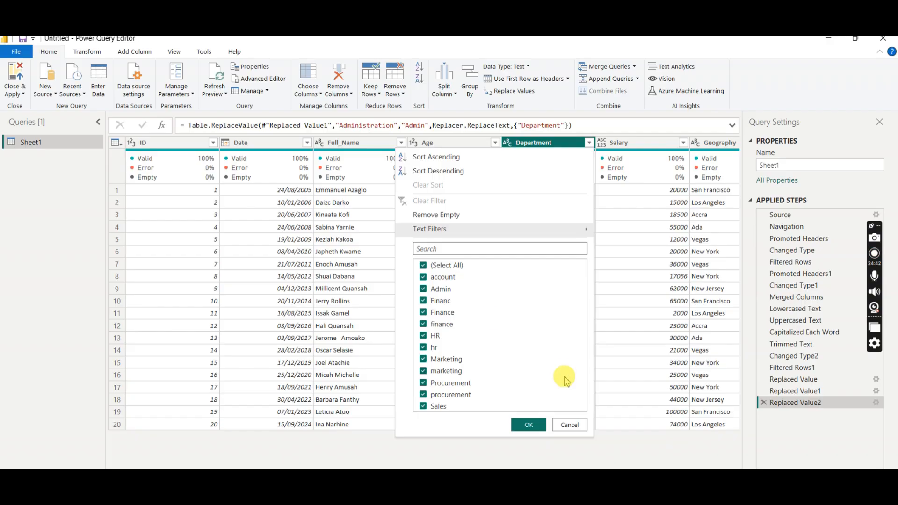
pyautogui.click(527, 424)
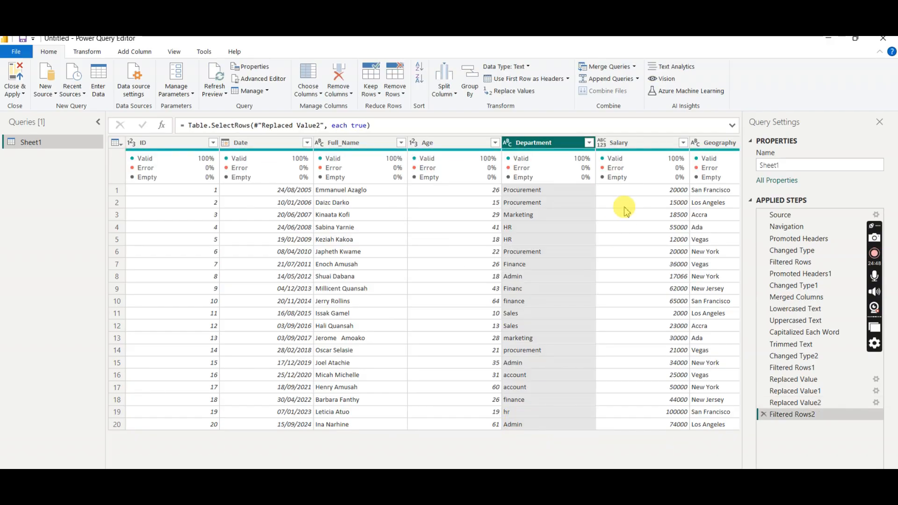
# - Set the Salary column's data type to Fixed decimal number and check the Geography column's data type
pyautogui.click(600, 143)
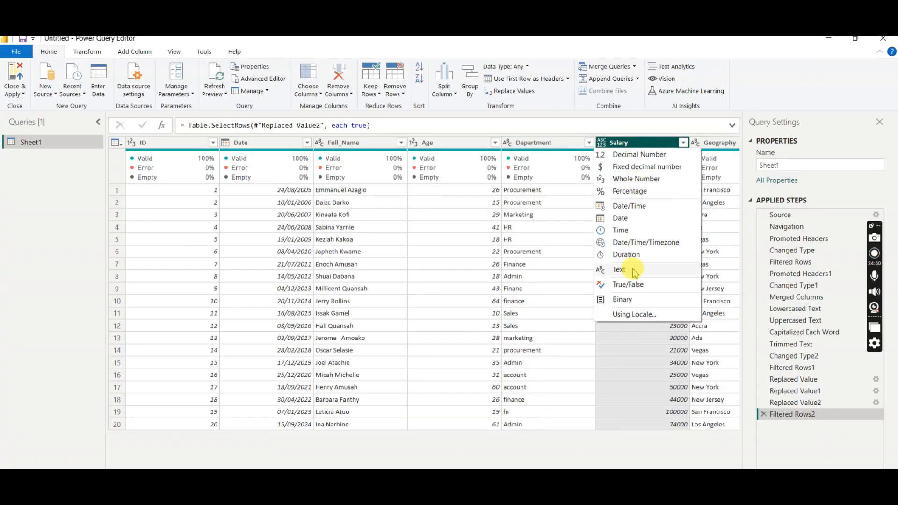
pyautogui.click(629, 167)
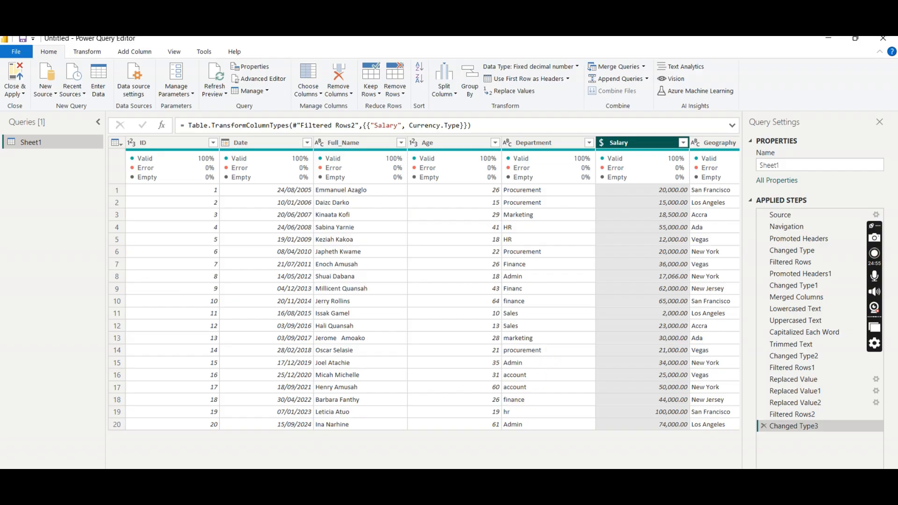
pyautogui.hscroll(1, 432, 283)
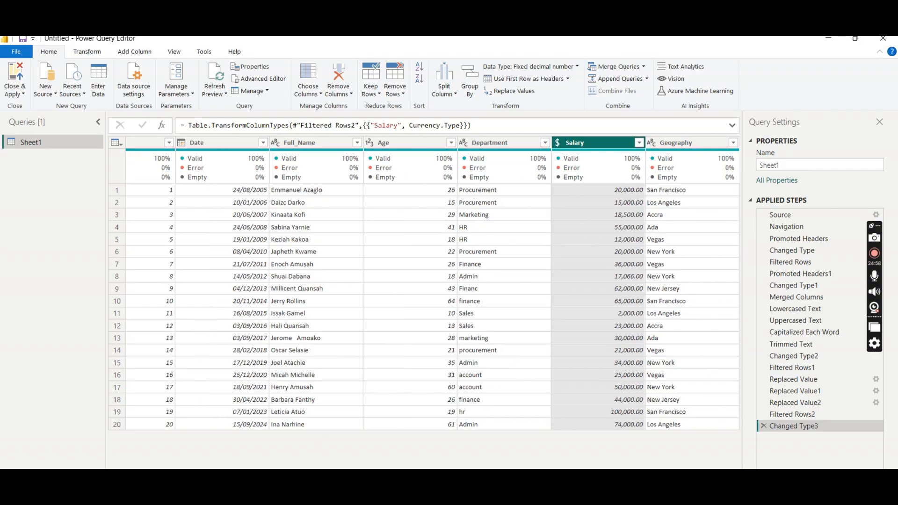
pyautogui.click(652, 143)
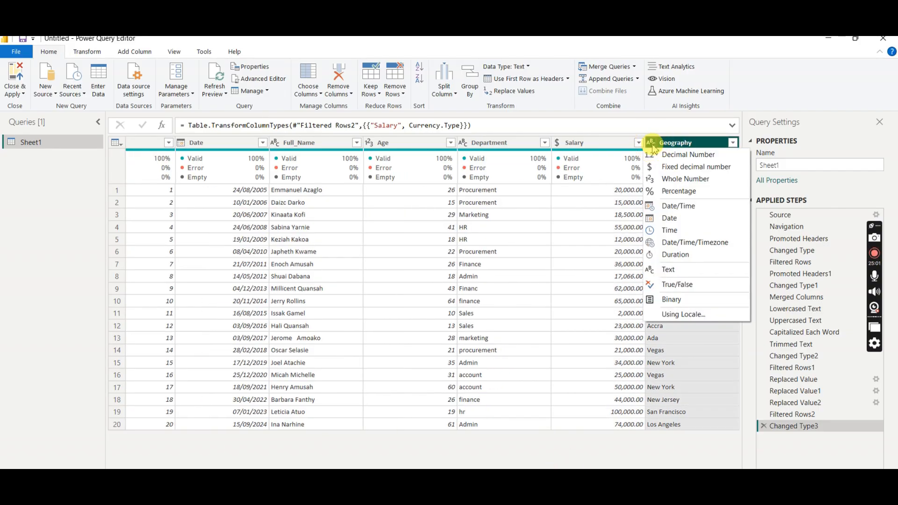
pyautogui.click(757, 77)
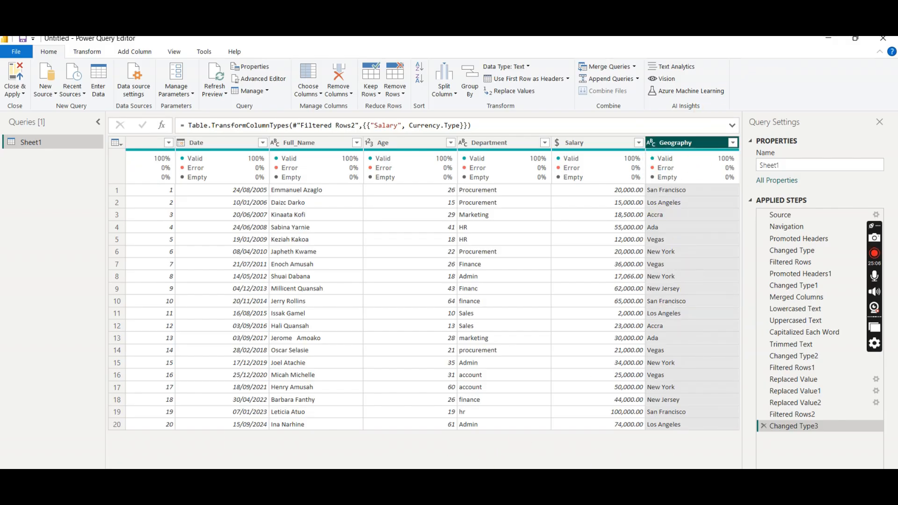
pyautogui.hscroll(-1, 605, 460)
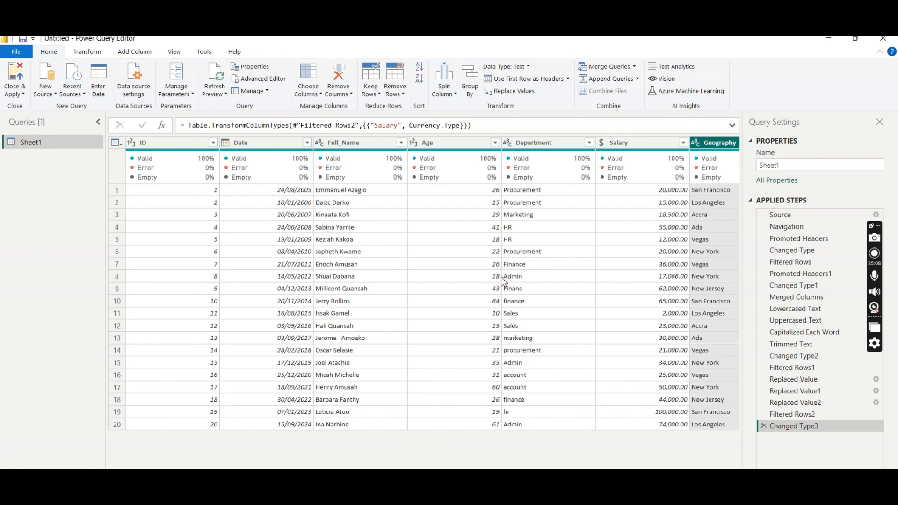